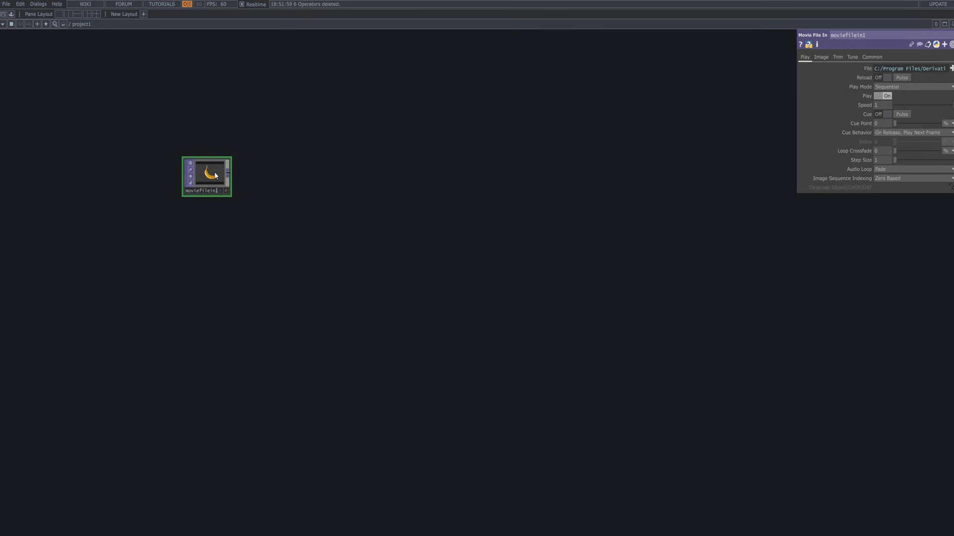
Step: Duplicate the Movie File In TOP to build a vertical column of six movie inputs
key("ctrl+v")
key("ctrl+v")
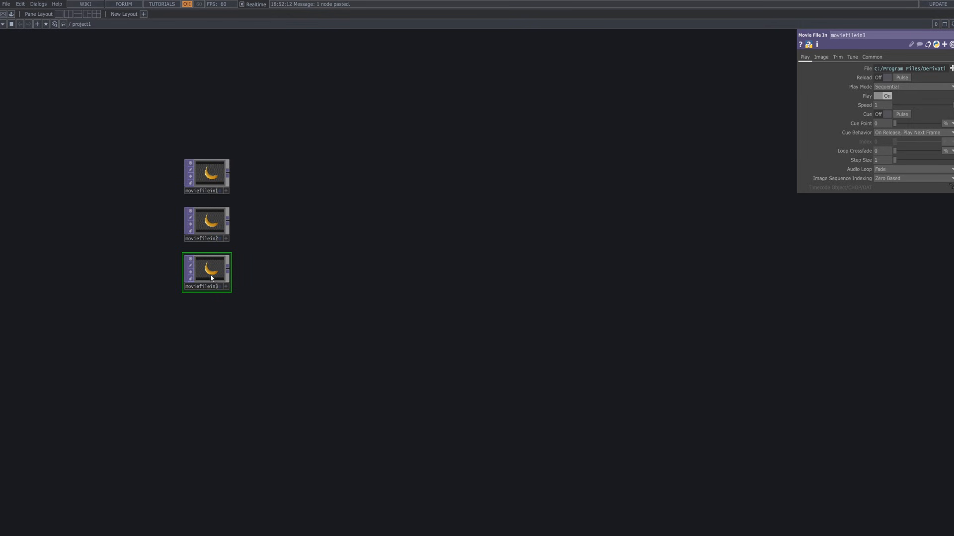
key("ctrl+v")
key("ctrl+v")
key("alt+l")
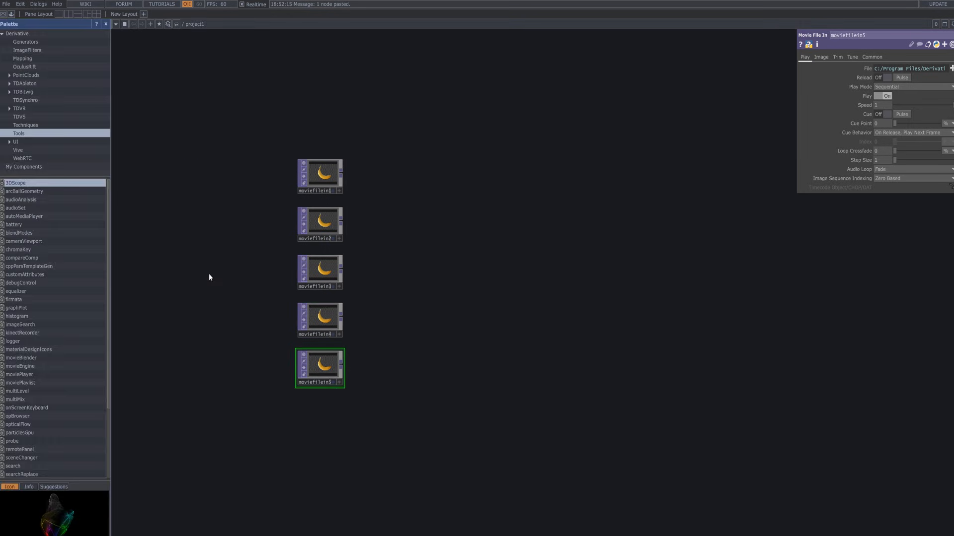
left_click(106, 23)
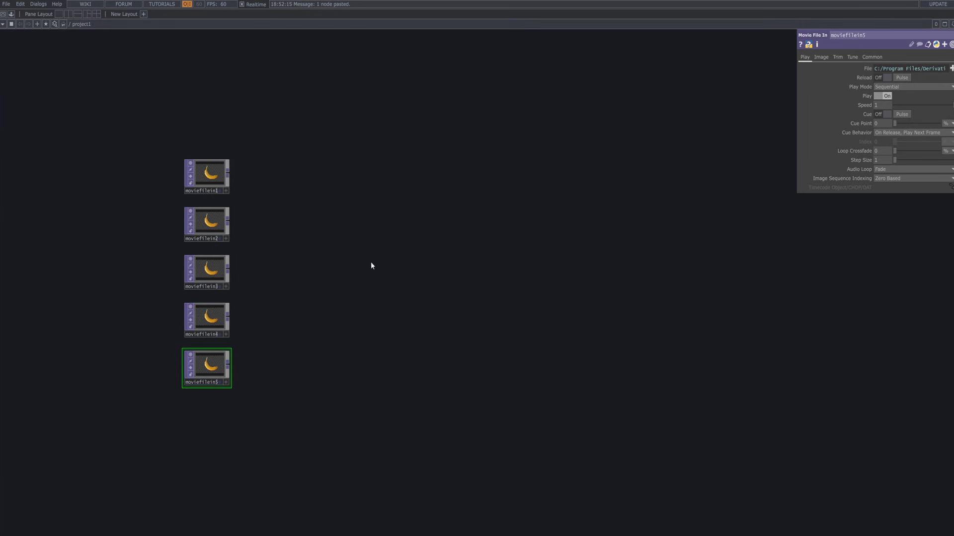
left_click_drag(370, 261, 315, 194)
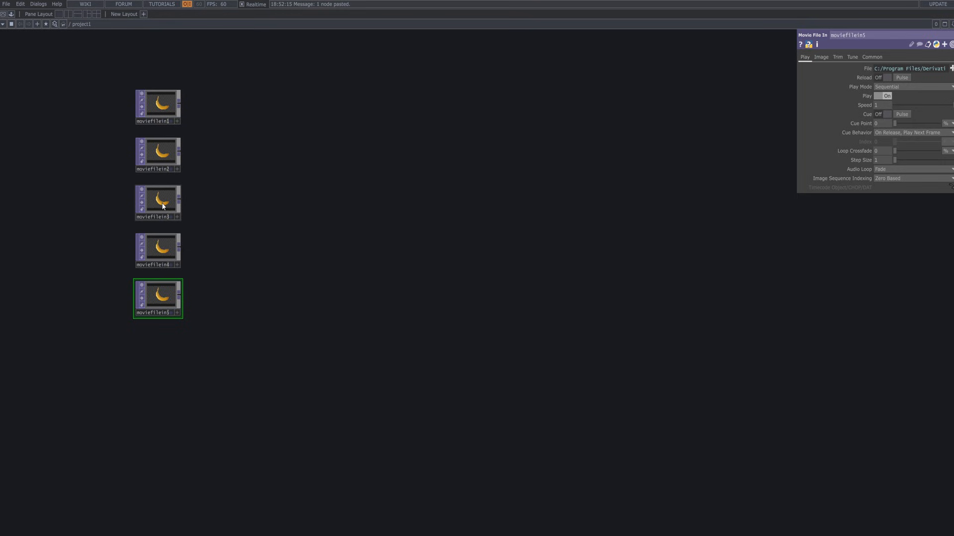
left_click_drag(619, 304, 497, 310)
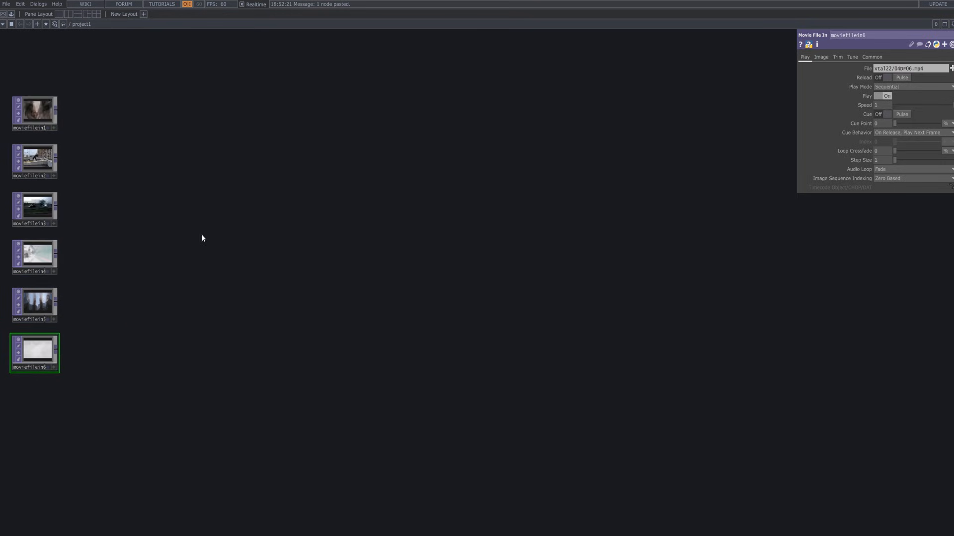
key("Tab")
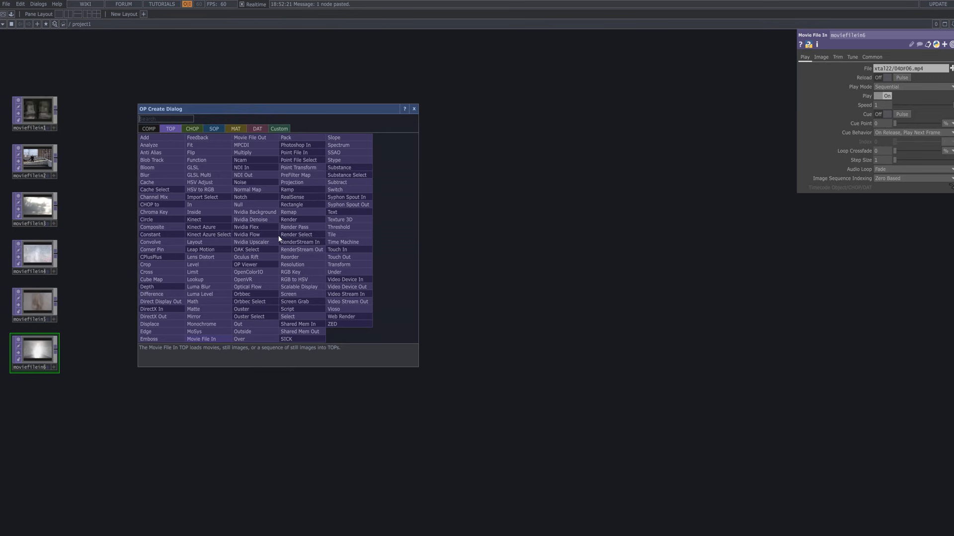
left_click(187, 127)
type("sw")
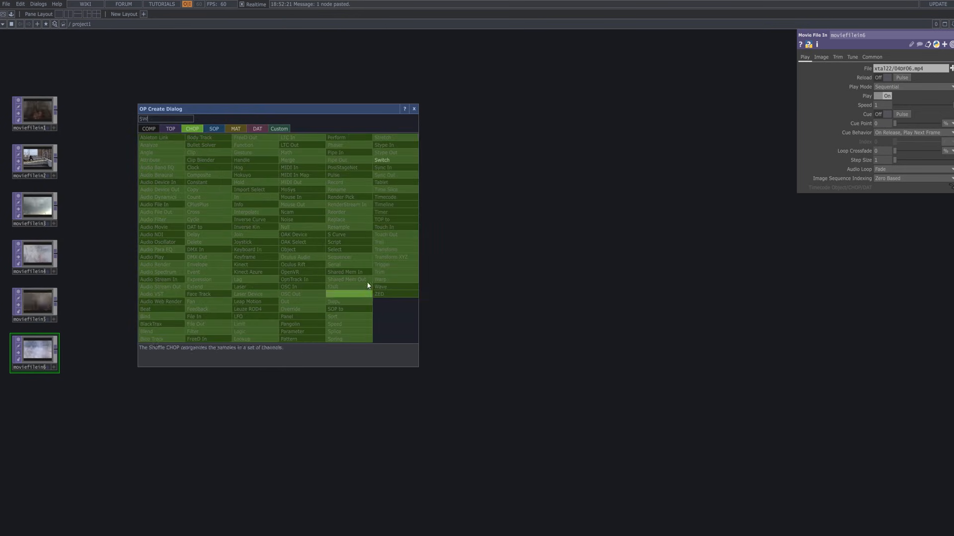
left_click(395, 160)
left_click(200, 220)
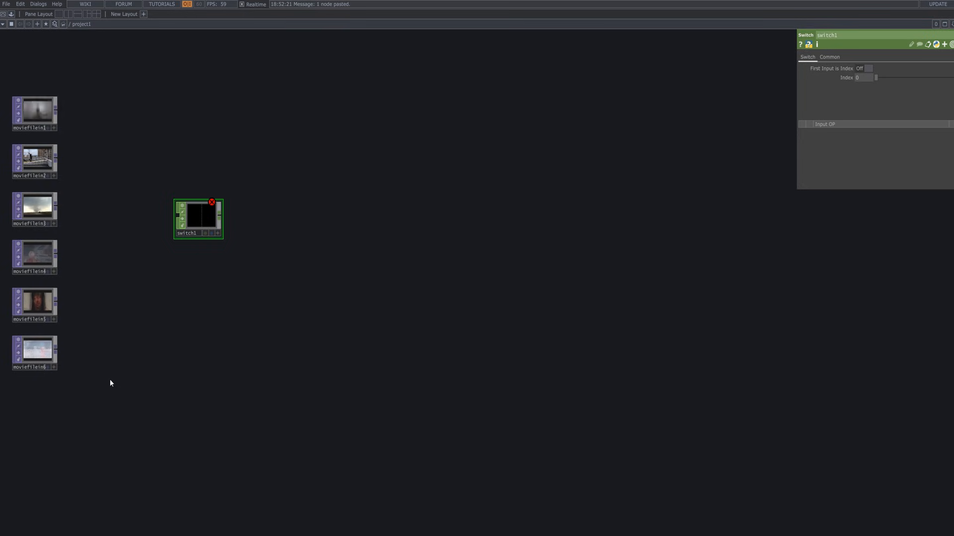
left_click_drag(109, 390, 39, 74)
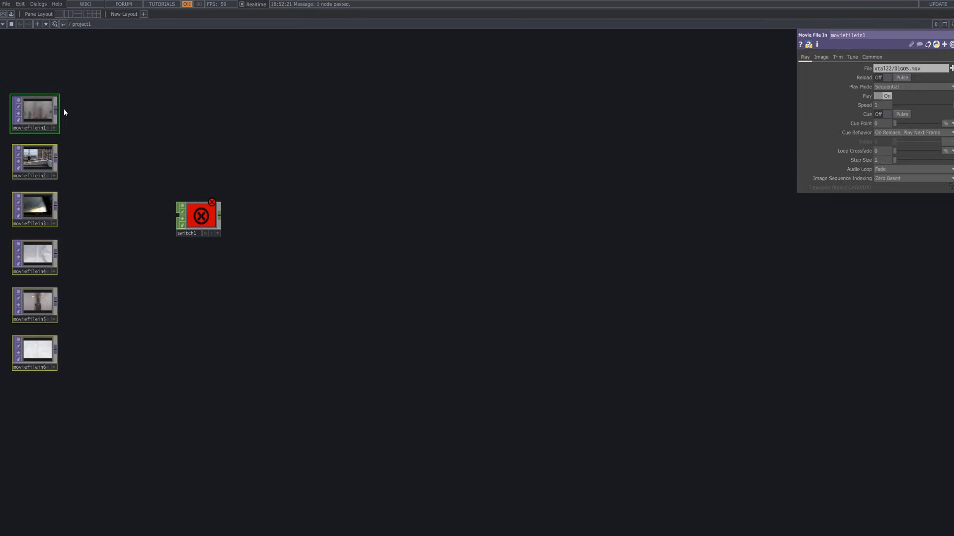
left_click_drag(56, 111, 179, 220)
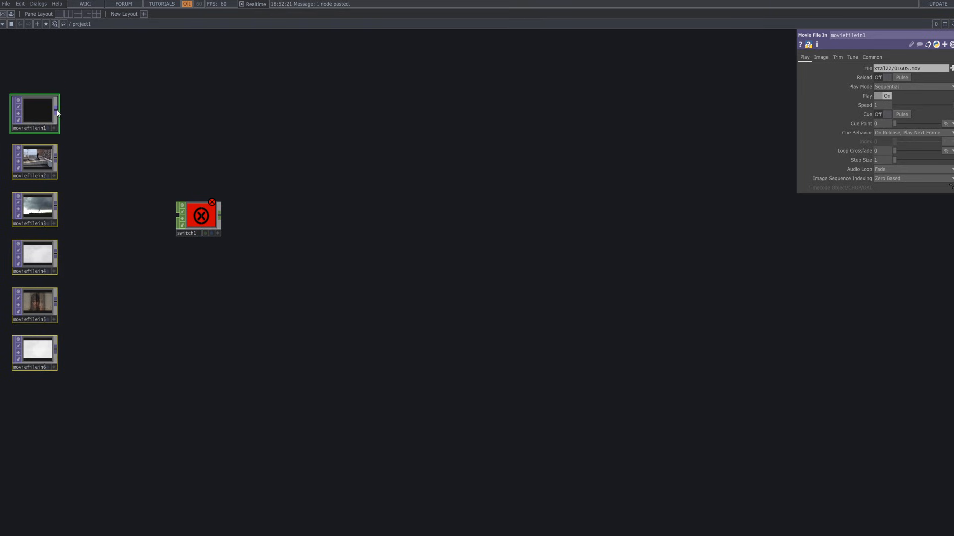
left_click_drag(57, 112, 192, 219)
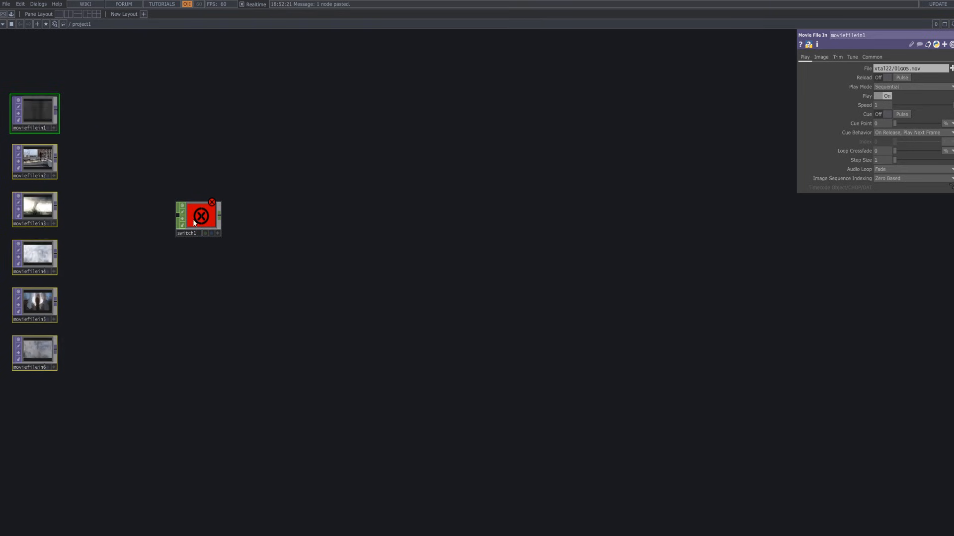
left_click(192, 219)
key("Delete")
Step: Add a Switch TOP beside the movie column and wire all six Movie File In TOPs into it
left_click_drag(64, 387, 26, 82)
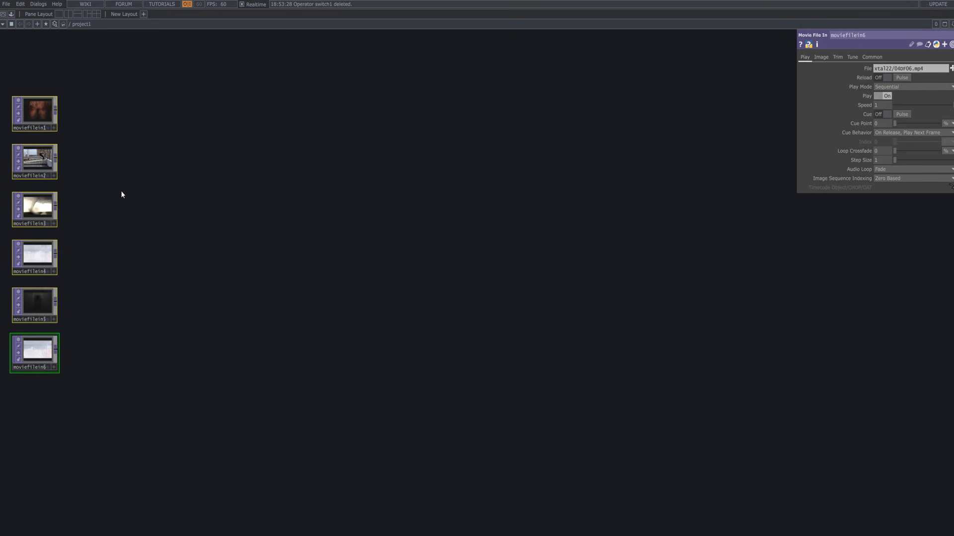
key("Tab")
left_click(49, 150)
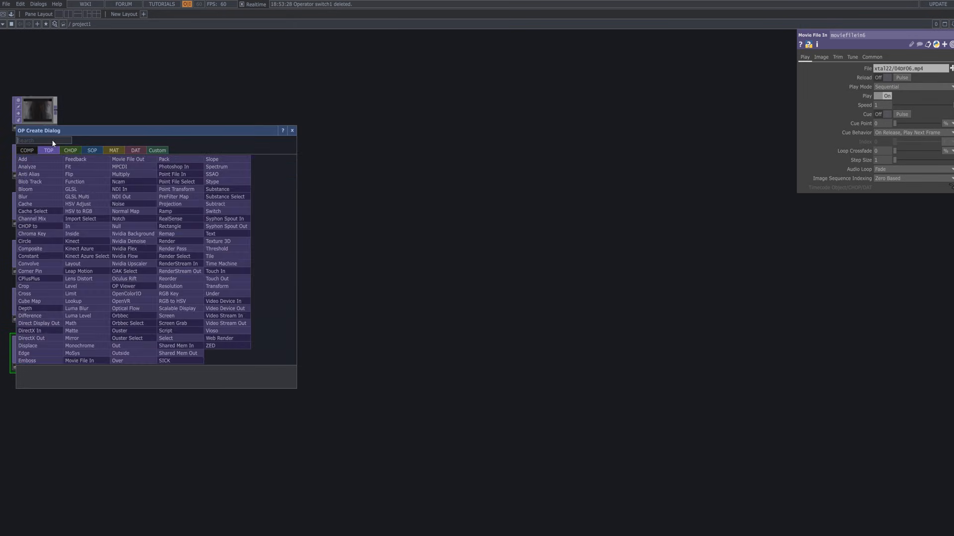
type("sw")
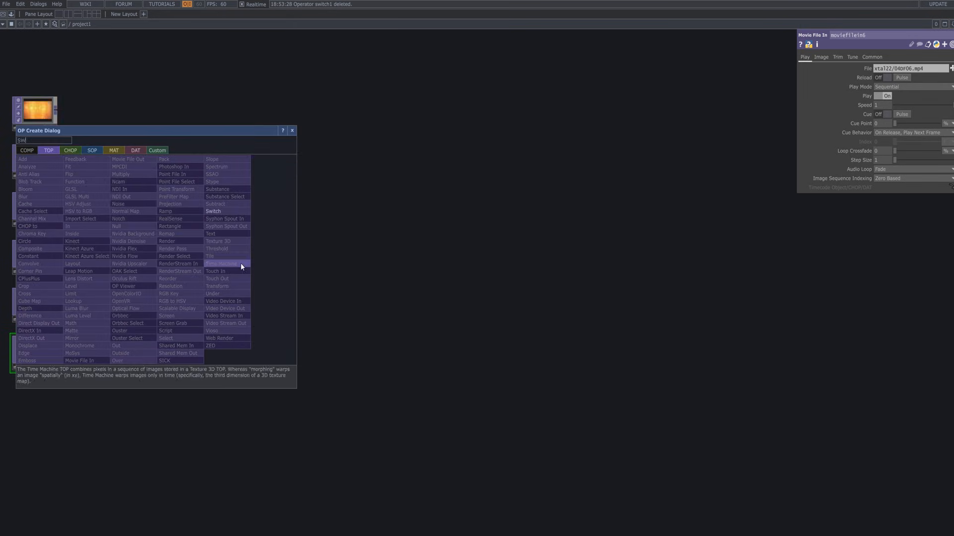
left_click(236, 211)
left_click(237, 218)
left_click_drag(111, 420, 242, 230)
left_click_drag(370, 172, 371, 193)
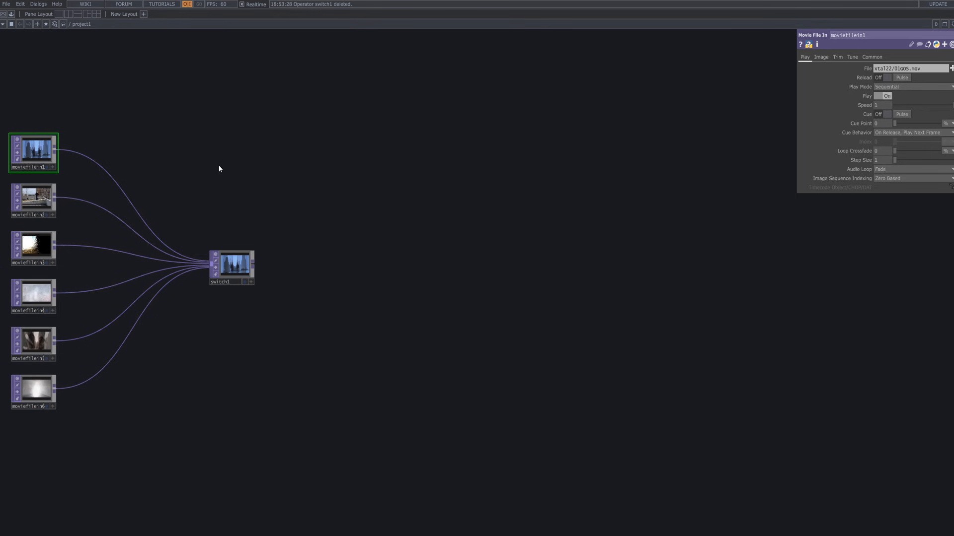
Step: Add an LFO CHOP in the empty space above the Switch TOP
key("Tab")
left_click(139, 52)
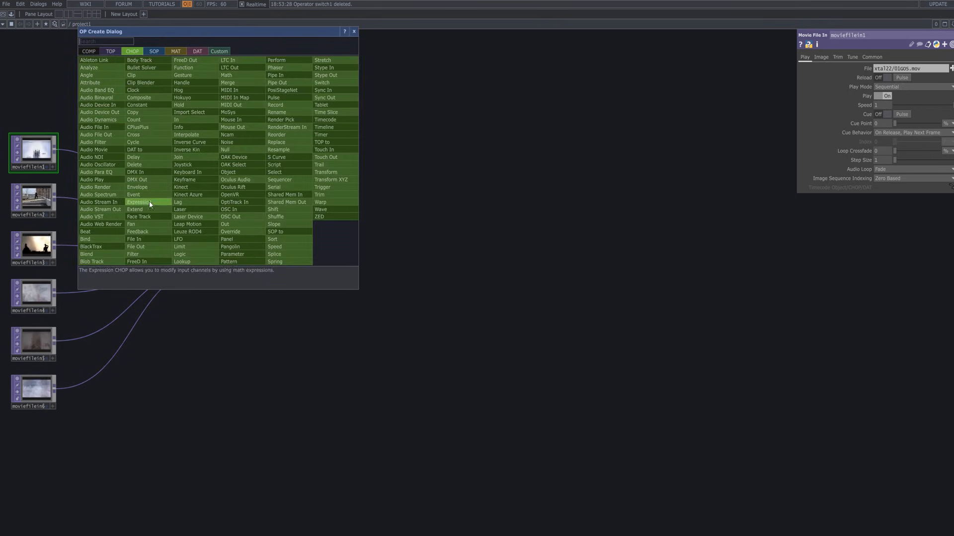
type("l")
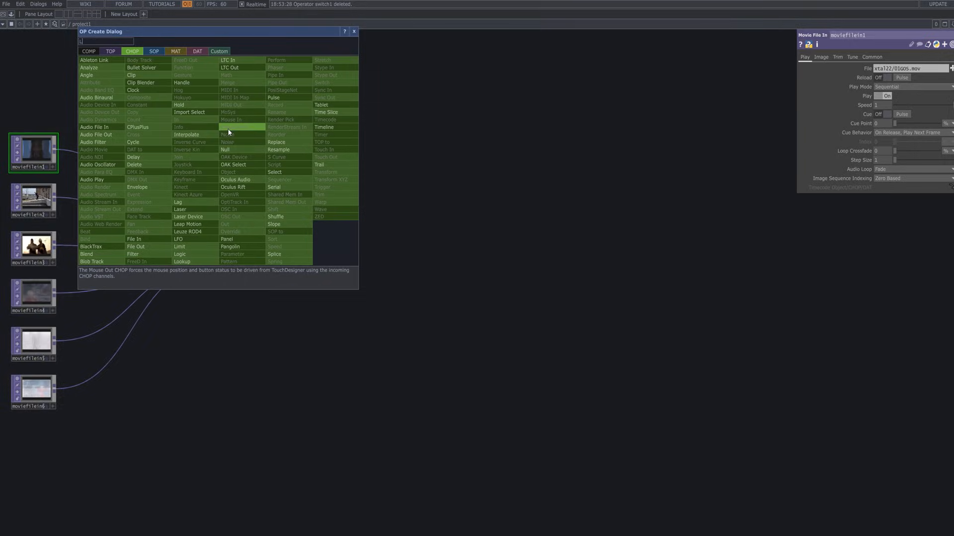
type("fo")
left_click(193, 239)
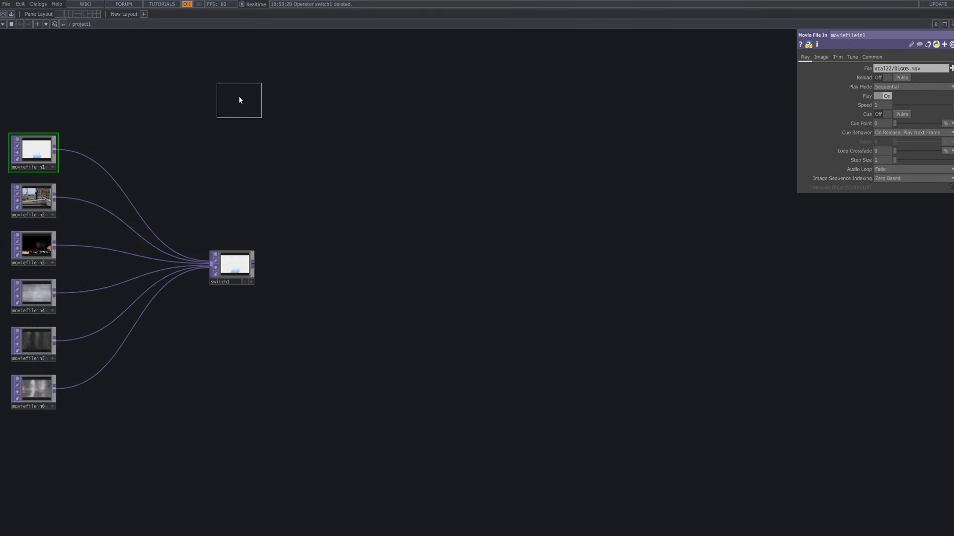
left_click(239, 100)
left_click_drag(237, 92, 229, 92)
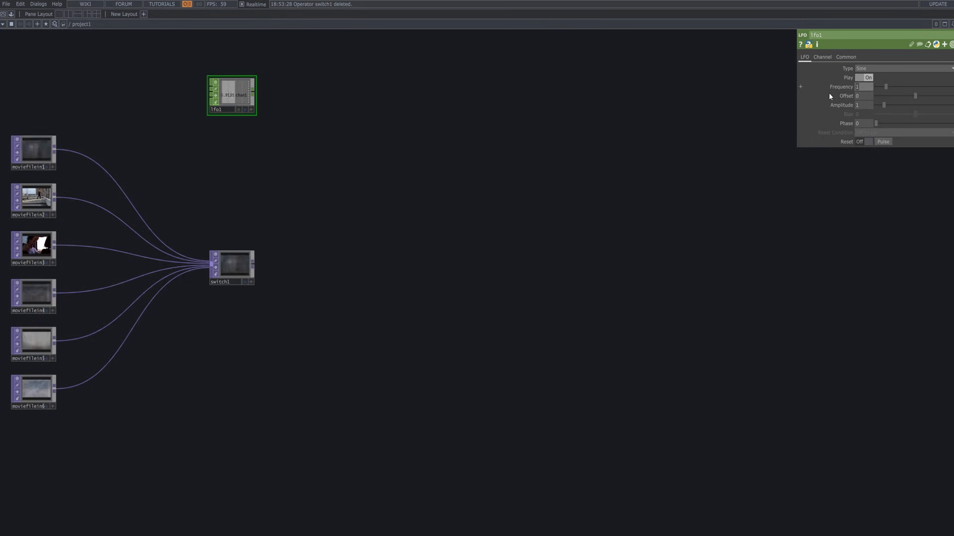
Step: Set the LFO's frequency to 0.3, offset to 2 and amplitude to 5.2
type("0.3")
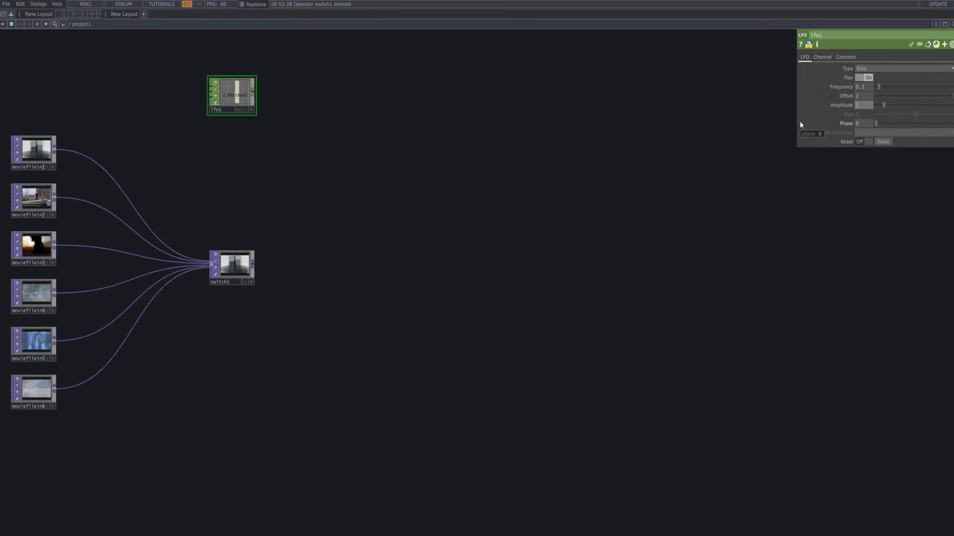
type("5.2")
key("Return")
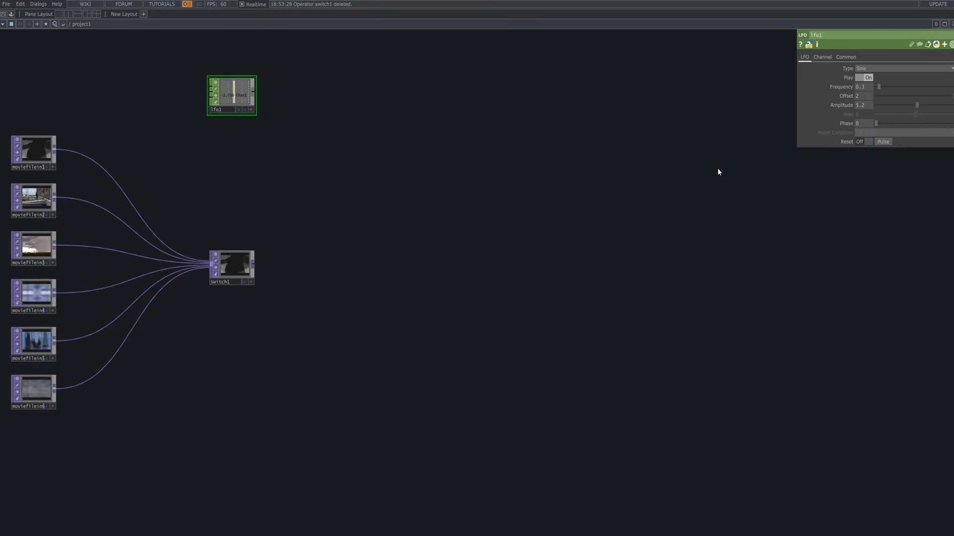
left_click(825, 57)
left_click(846, 57)
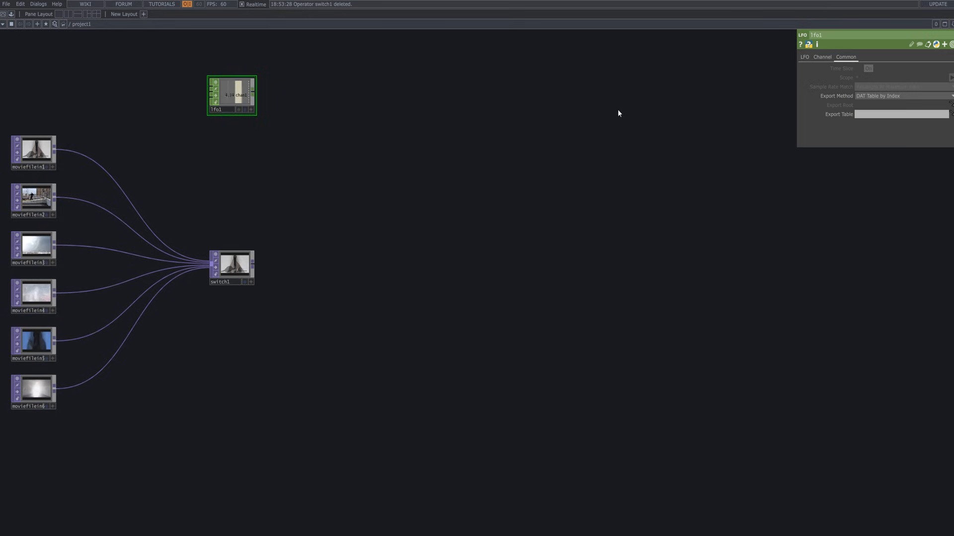
Step: Move the LFO closer to the Switch TOP and link its chan1 channel to the Switch's Index parameter
left_click_drag(246, 105, 248, 125)
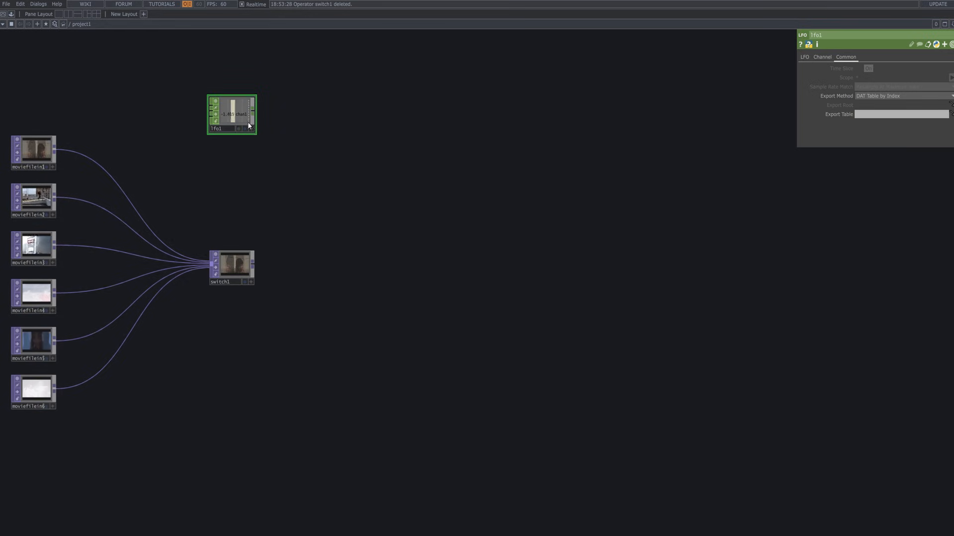
left_click(246, 263)
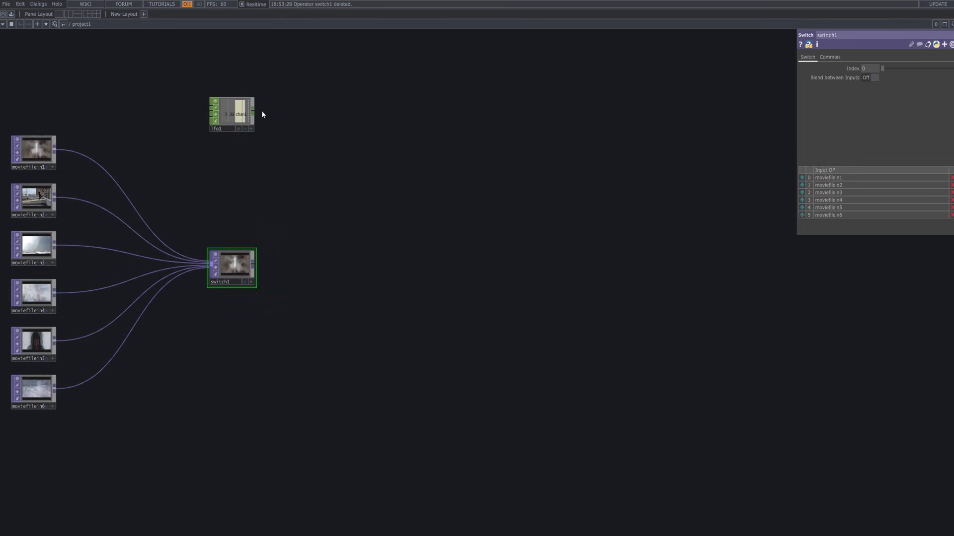
left_click(251, 129)
left_click_drag(242, 114, 868, 64)
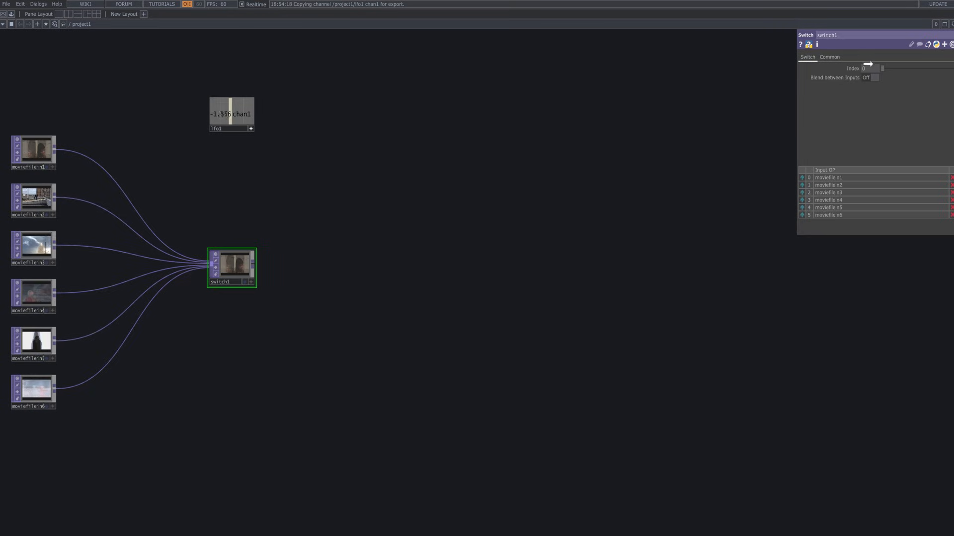
left_click(878, 67)
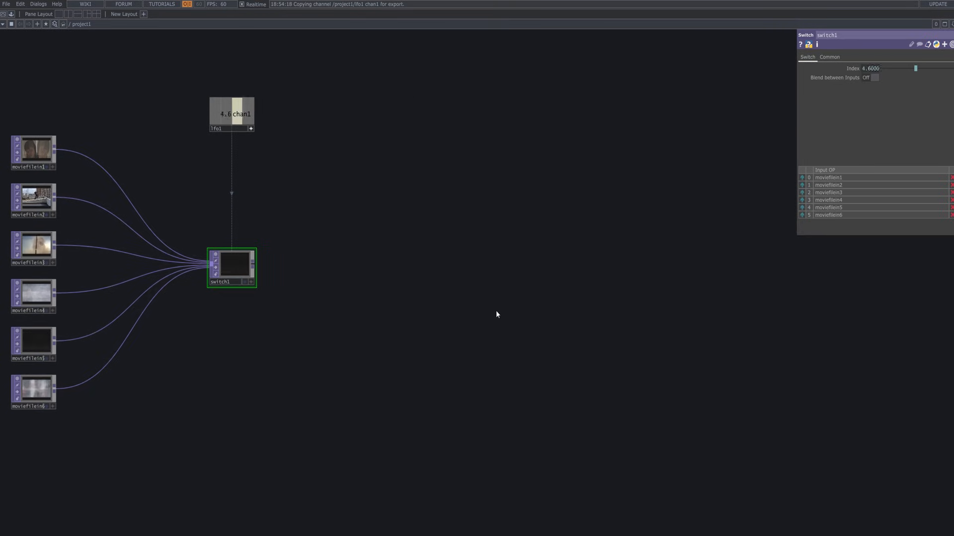
left_click(251, 129)
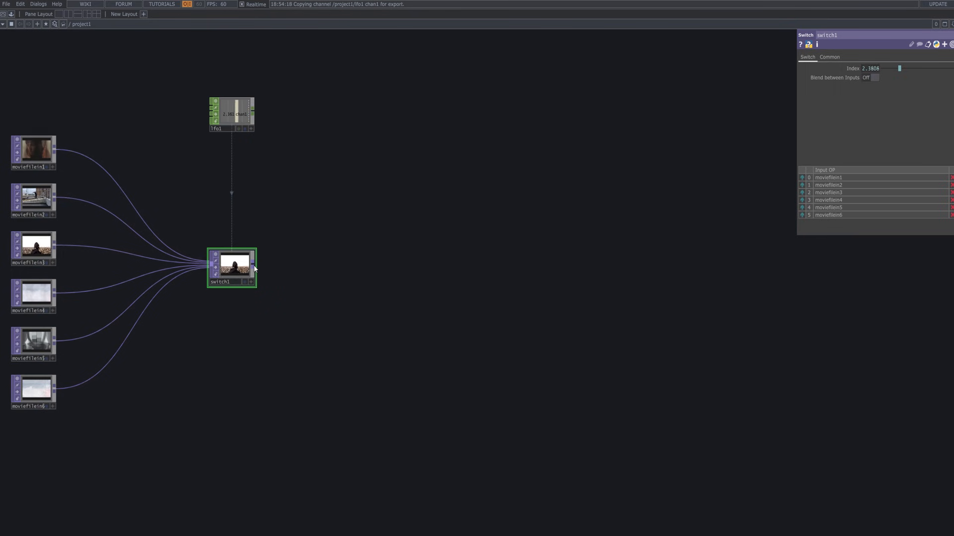
Step: Add a Resolution TOP connected to the Switch output and turn on High Quality Resize
key("Tab")
type("RES")
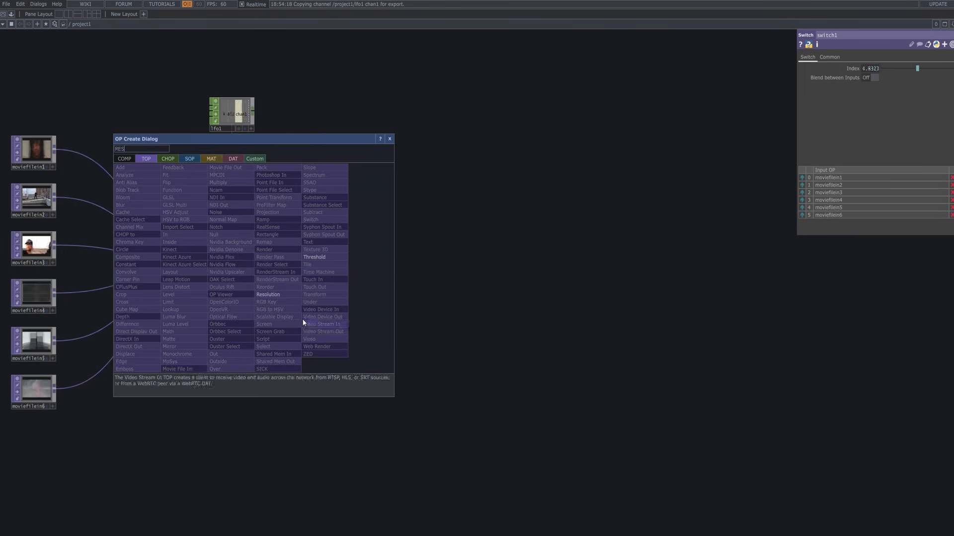
left_click(281, 295)
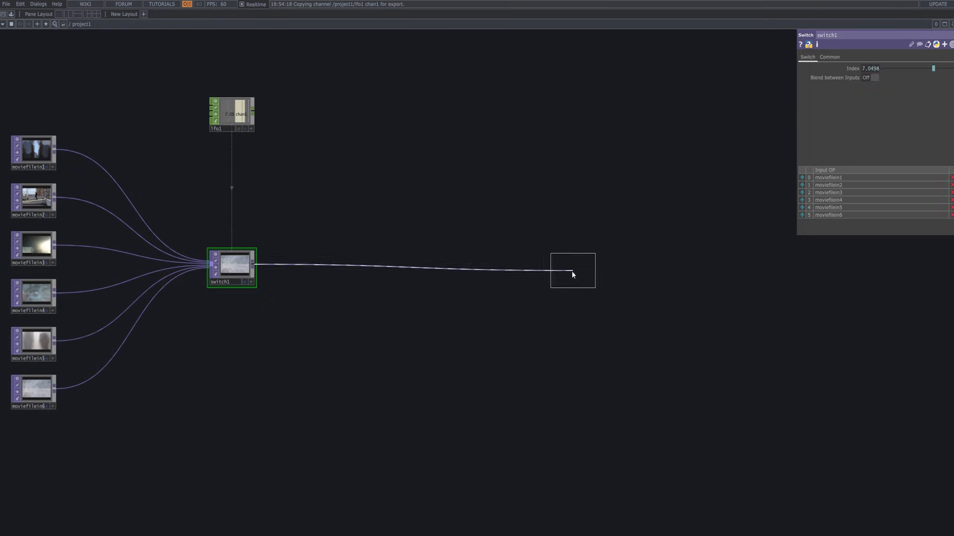
left_click(533, 273)
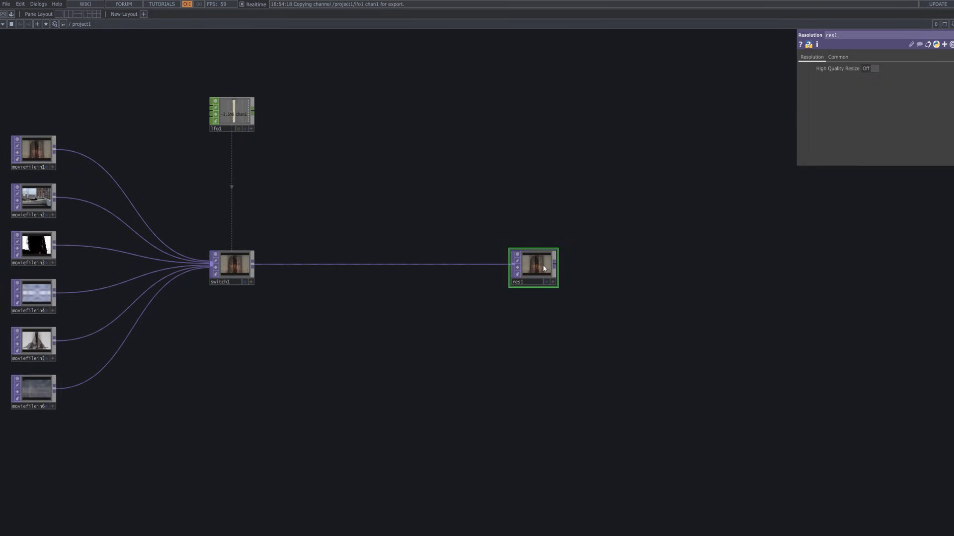
left_click(875, 69)
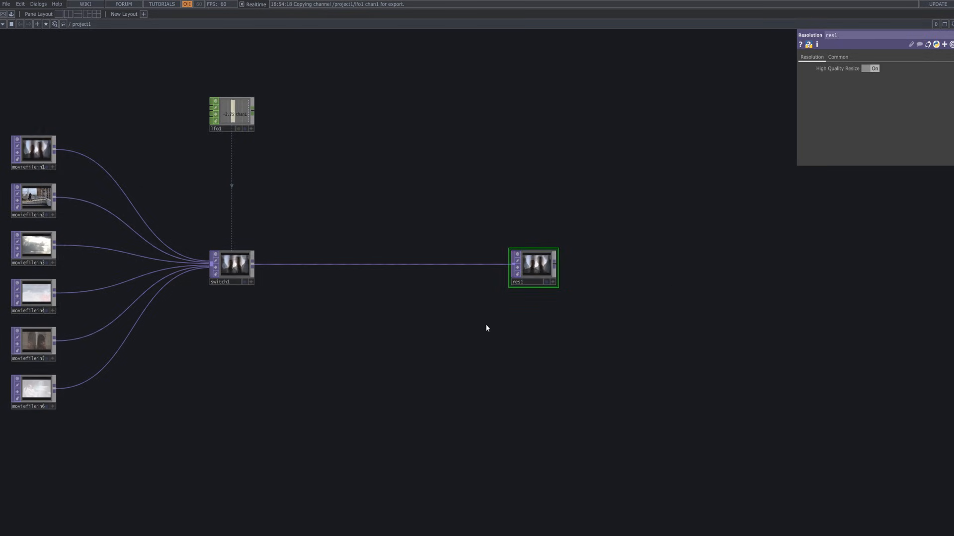
Step: Add a Null TOP connected to the output of the Resolution TOP
scroll(485, 326, "down", 4)
left_click_drag(512, 322, 318, 331)
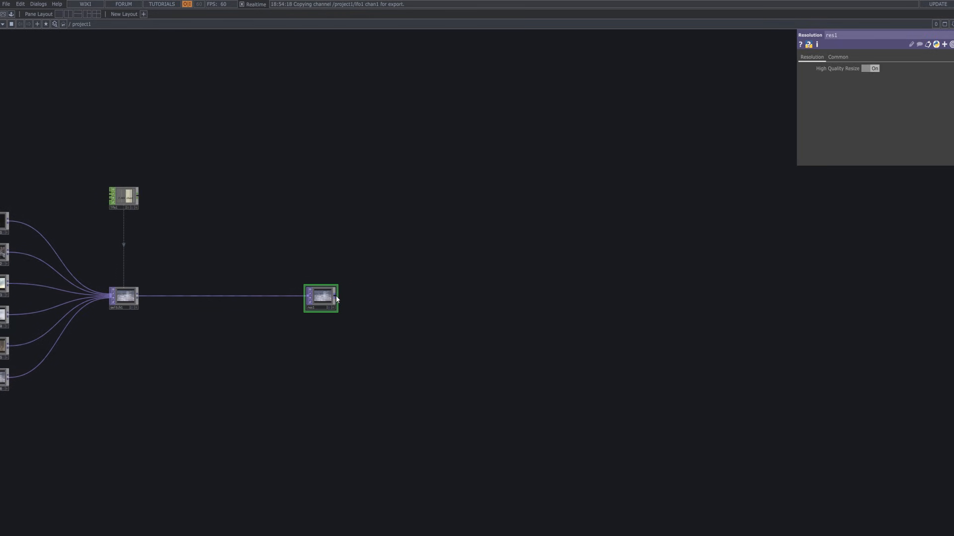
right_click(336, 299)
type("null")
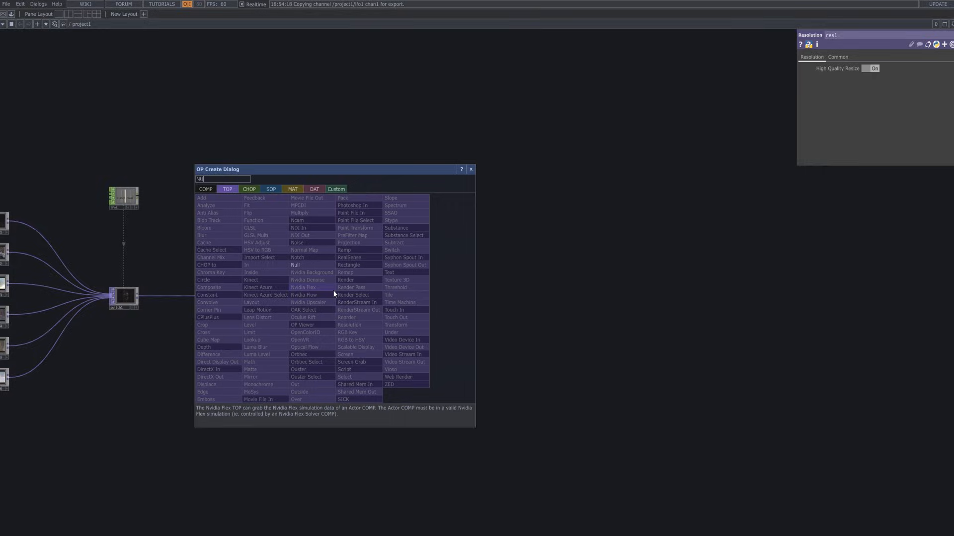
left_click(310, 267)
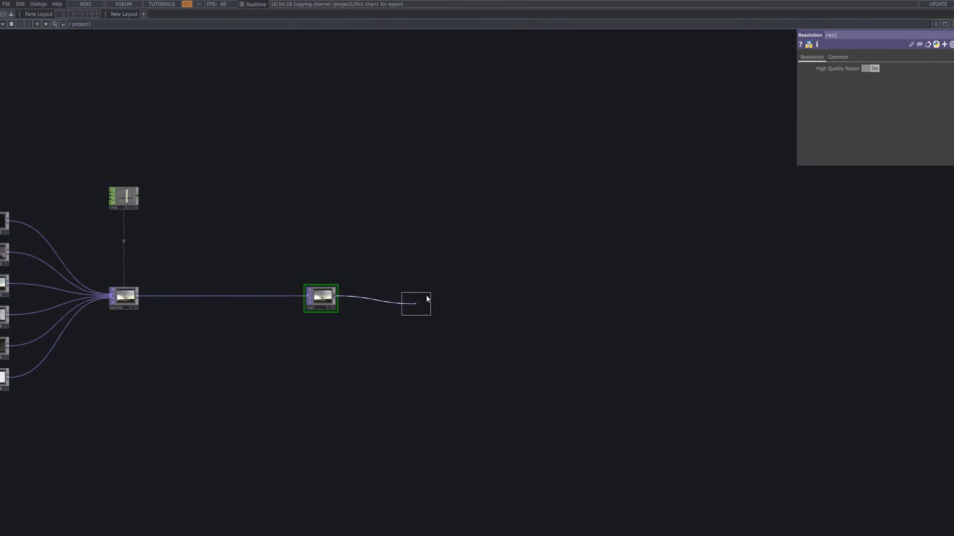
left_click(426, 297)
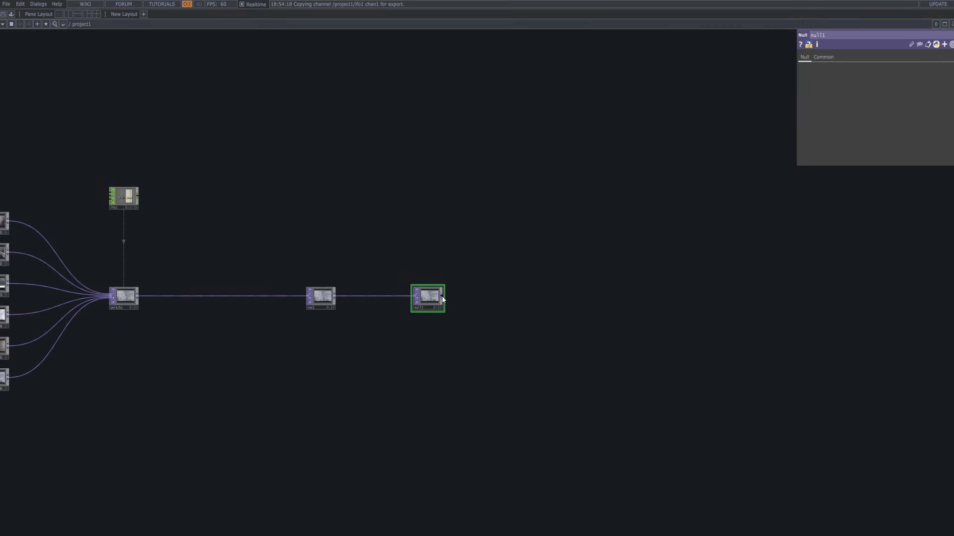
Step: Add a Texture 3D TOP connected to the Null TOP's output, with its Cache Size set to 94 and Step Size to 2
right_click(443, 299)
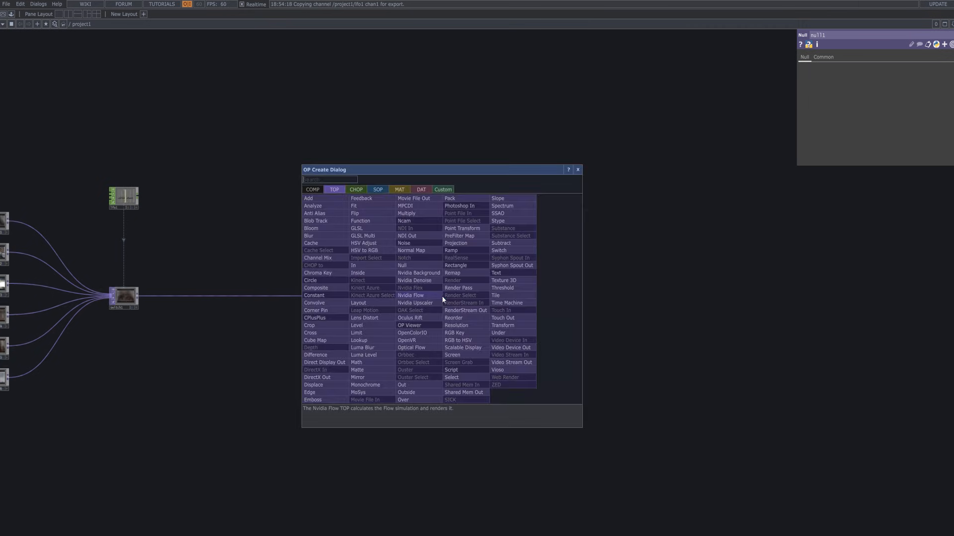
type("TEX")
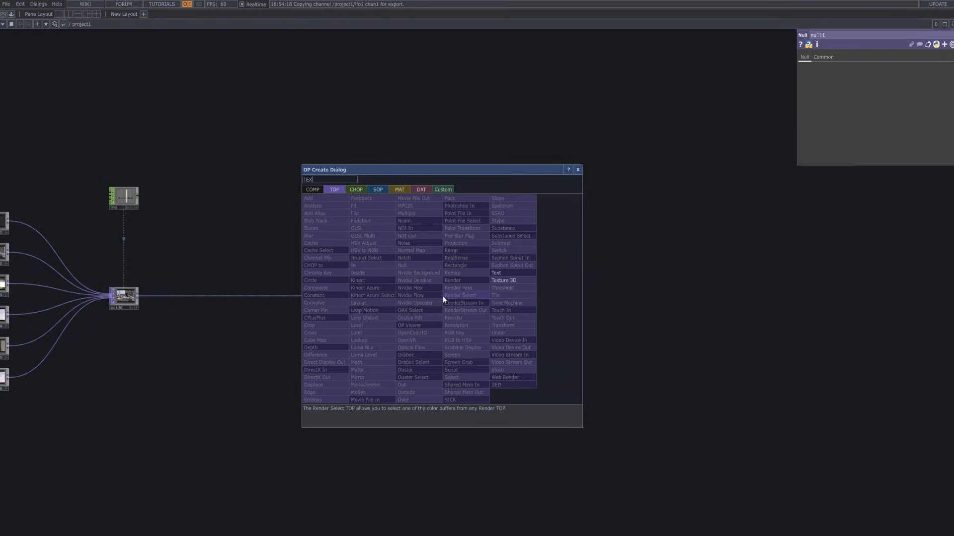
left_click(504, 273)
left_click(471, 300)
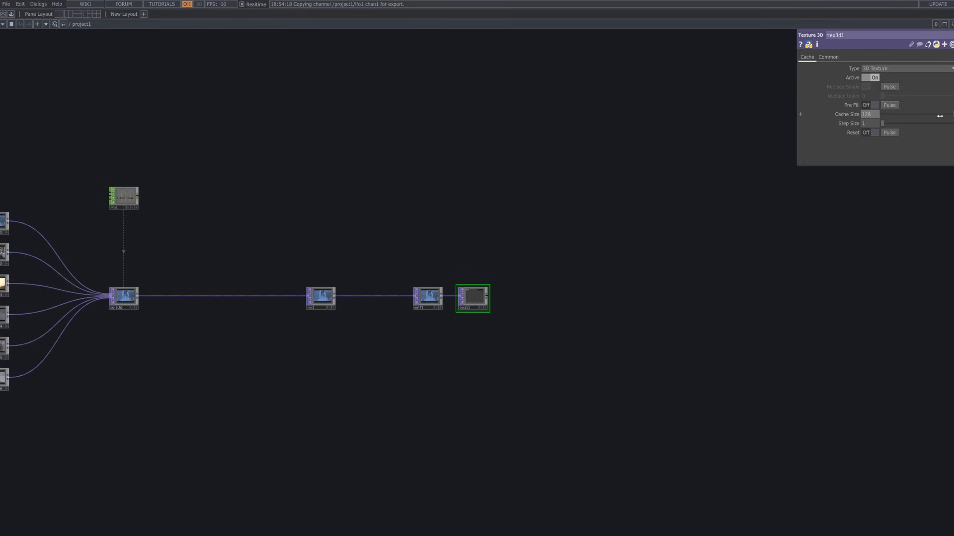
left_click_drag(934, 116, 938, 116)
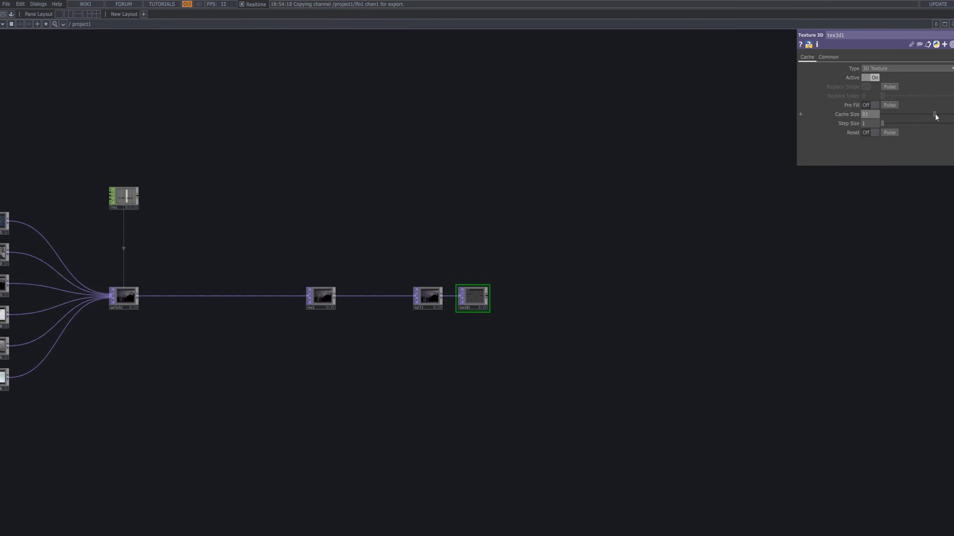
left_click_drag(935, 115, 936, 114)
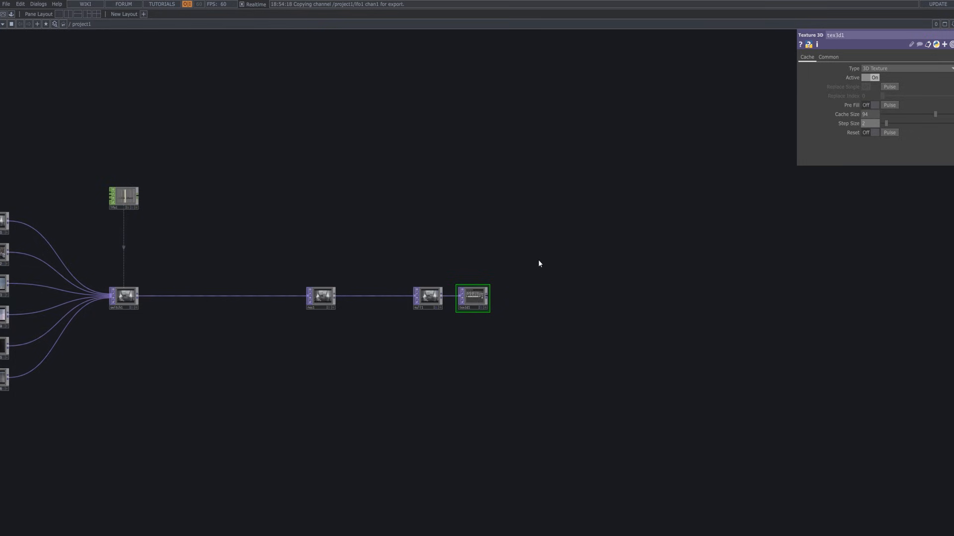
Step: Examine up close how the Texture 3D TOP fills its cache with frames, and return to the network overview
scroll(477, 308, "up", 5)
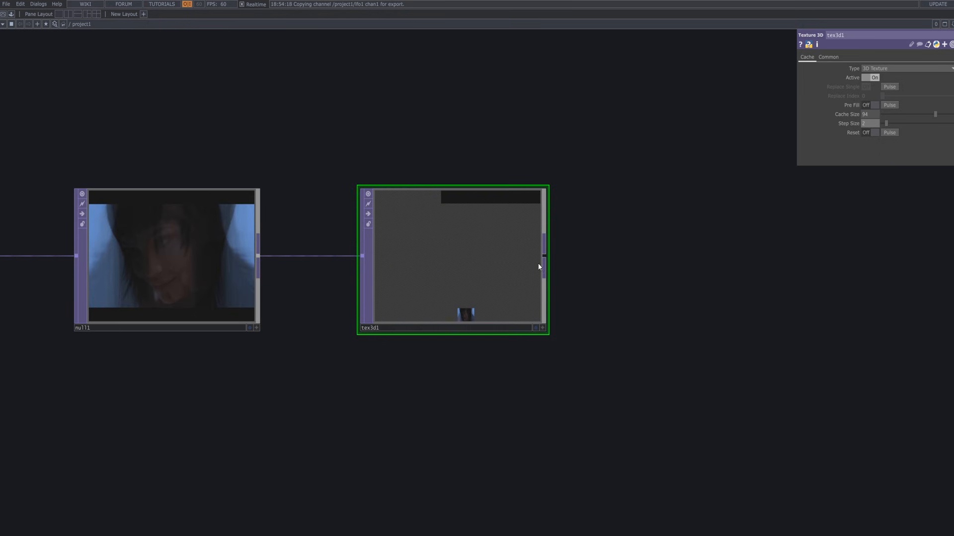
scroll(540, 263, "up", 8)
scroll(566, 263, "down", 3)
left_click_drag(644, 247, 648, 255)
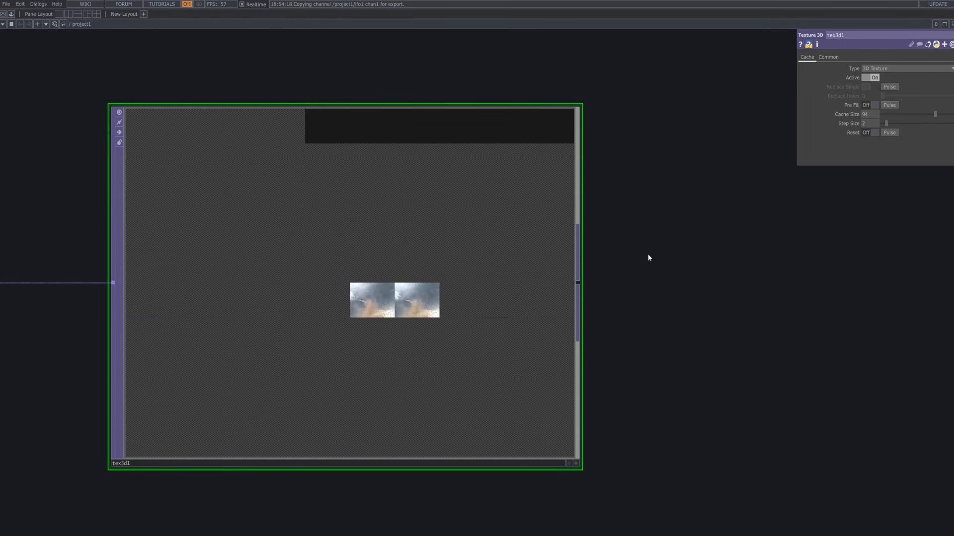
scroll(612, 272, "down", 5)
scroll(648, 282, "down", 8)
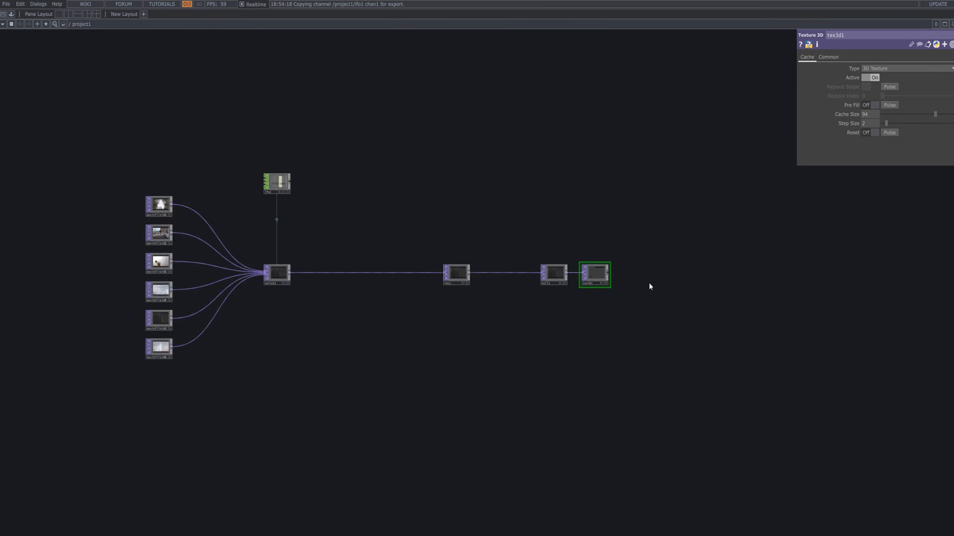
scroll(649, 282, "up", 3)
scroll(649, 282, "down", 2)
left_click_drag(620, 295, 570, 309)
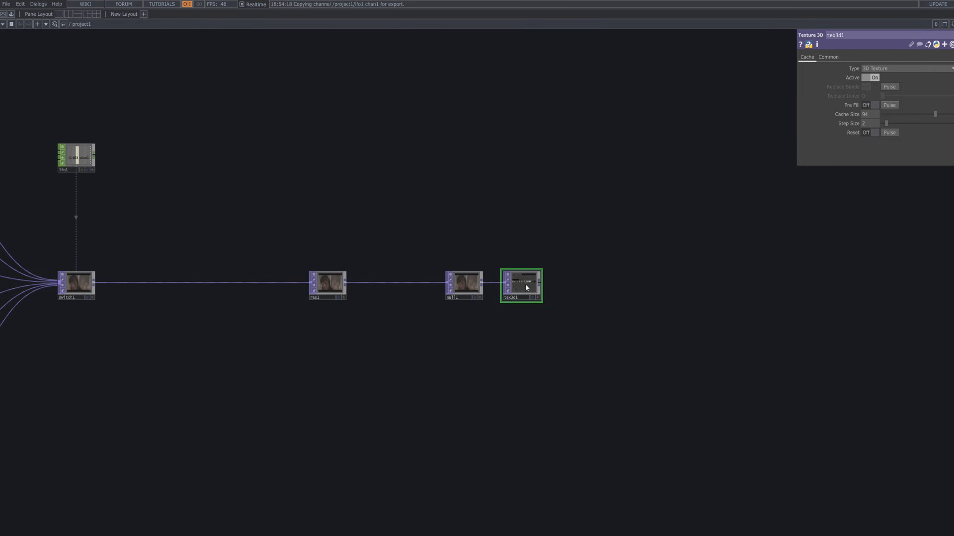
Step: Add a Time Machine TOP connected to the output of the Texture 3D TOP, leaving some space between them
right_click(540, 286)
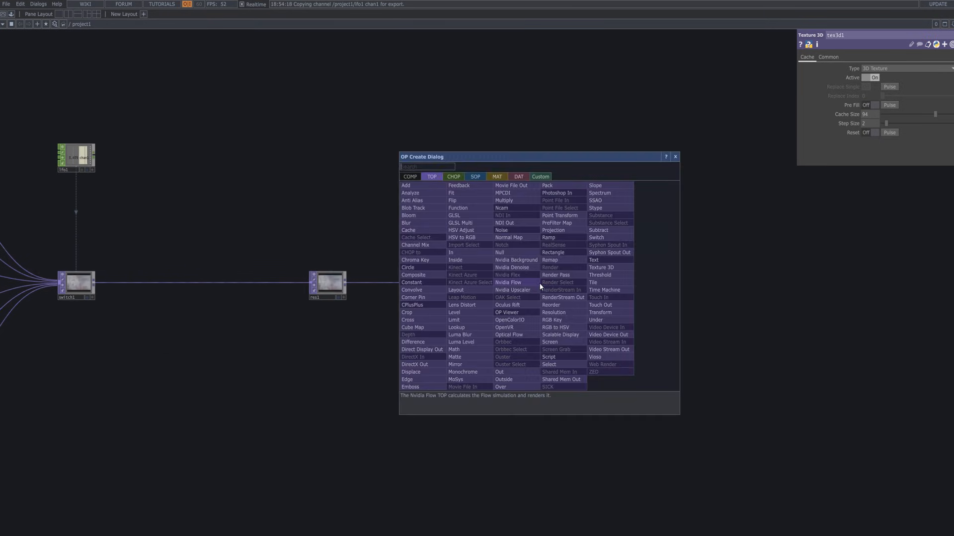
type("ti")
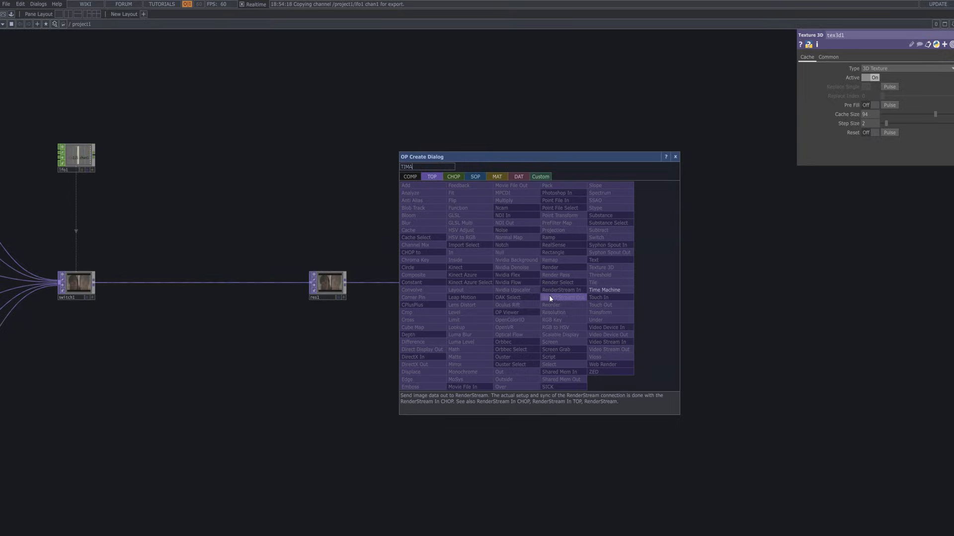
left_click(604, 291)
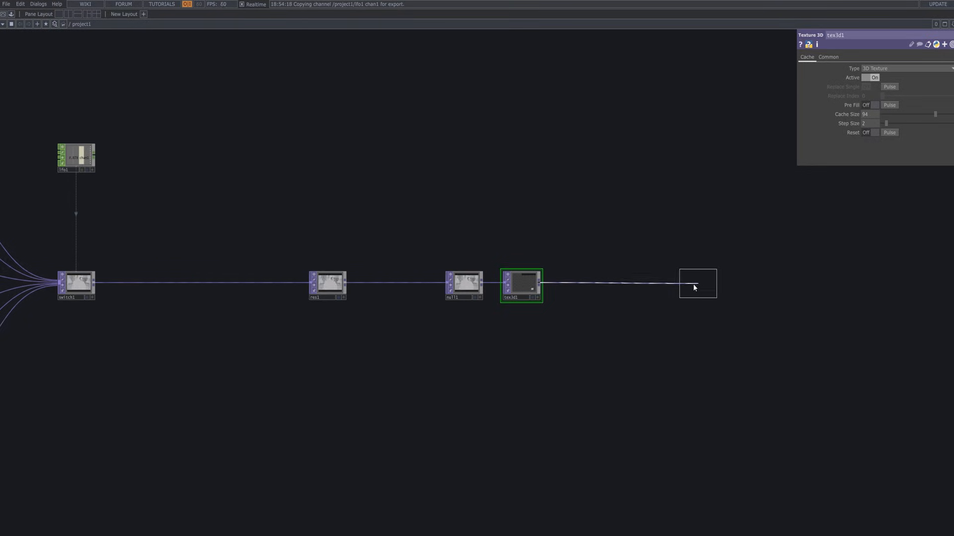
left_click(711, 288)
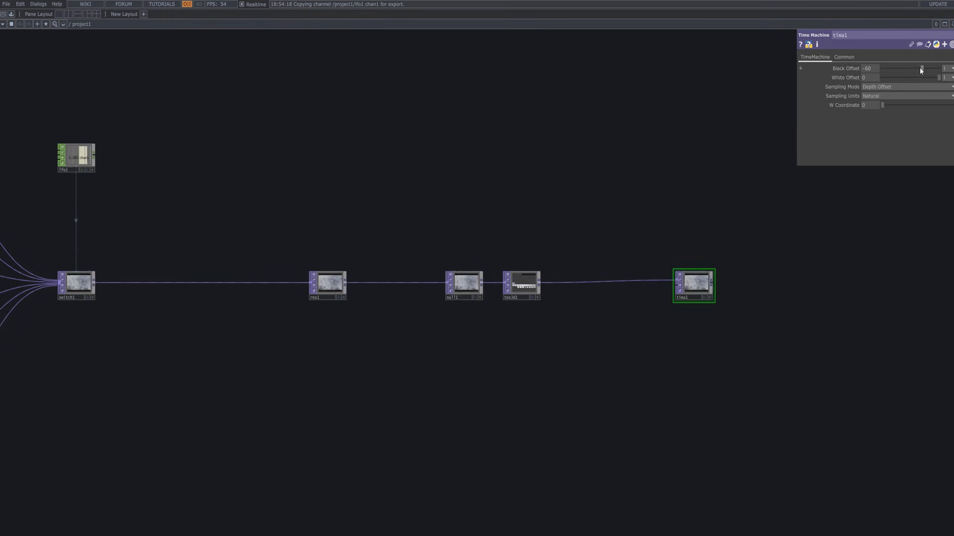
Step: Set the Time Machine TOP's Black Offset to -118
left_click_drag(920, 68, 929, 66)
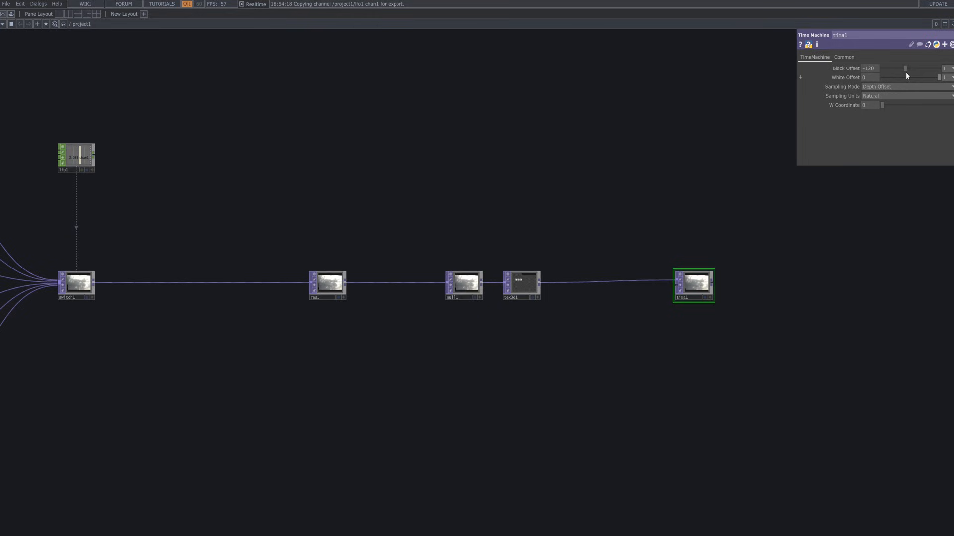
left_click_drag(904, 73, 909, 74)
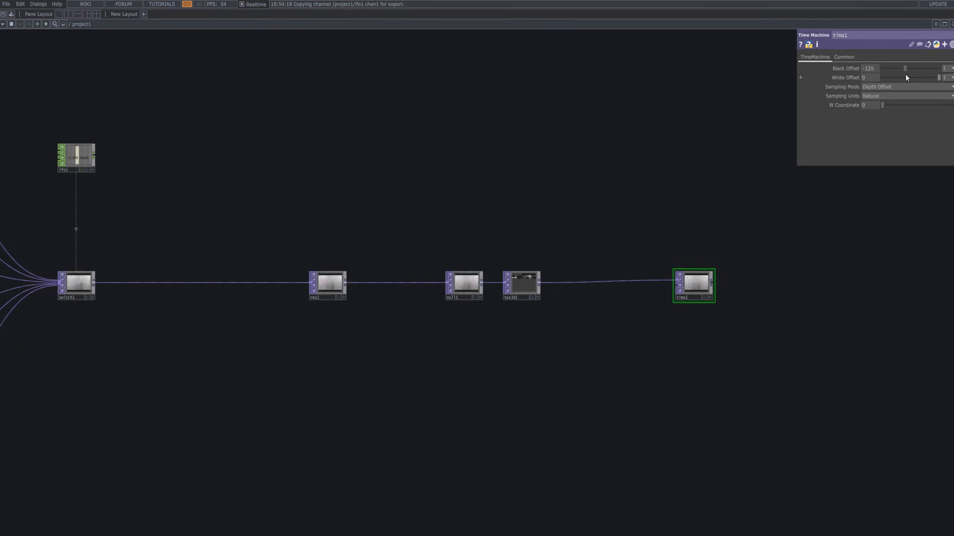
left_click_drag(905, 74, 904, 74)
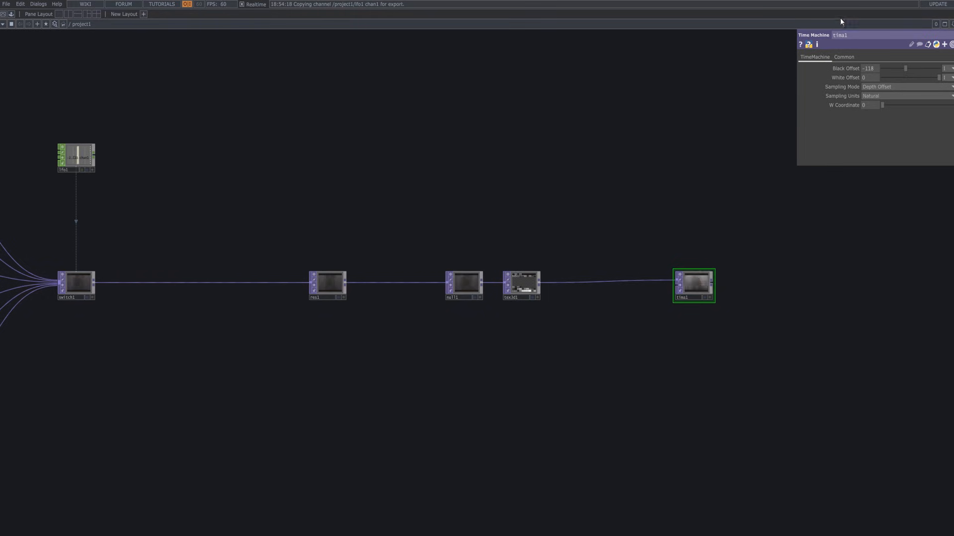
left_click(844, 57)
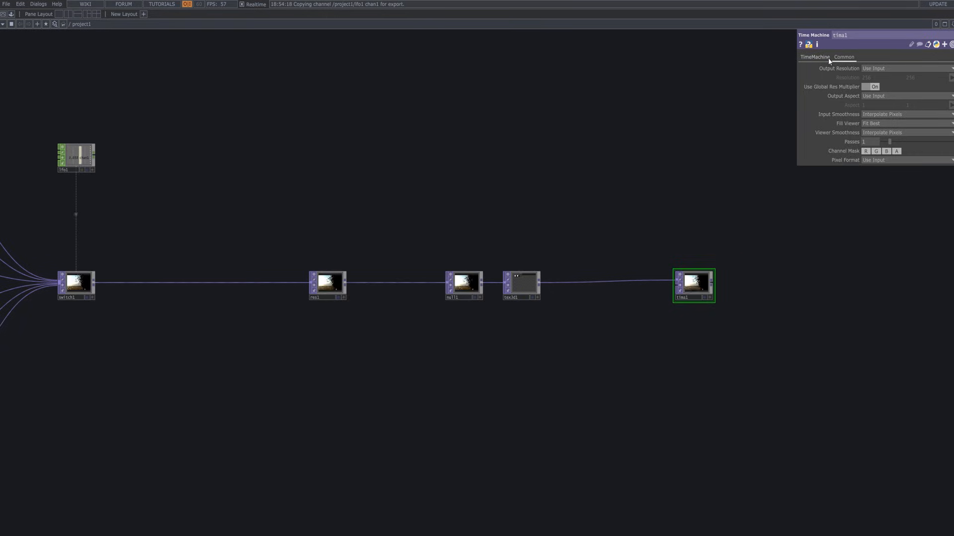
left_click(828, 58)
Step: Add an unconnected Noise TOP in the empty area above the Switch and Resolution chain
left_click_drag(681, 162, 653, 194)
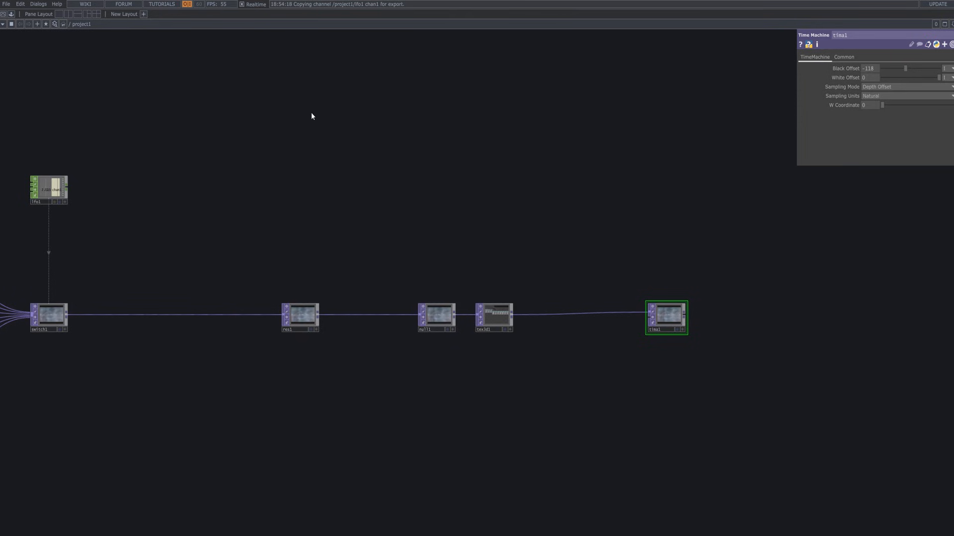
scroll(275, 99, "down", 3)
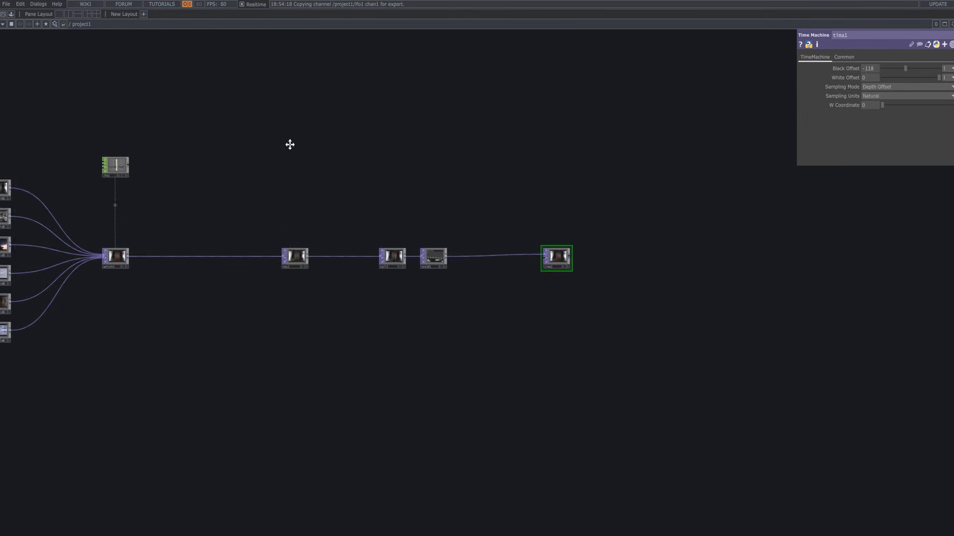
left_click_drag(290, 144, 288, 209)
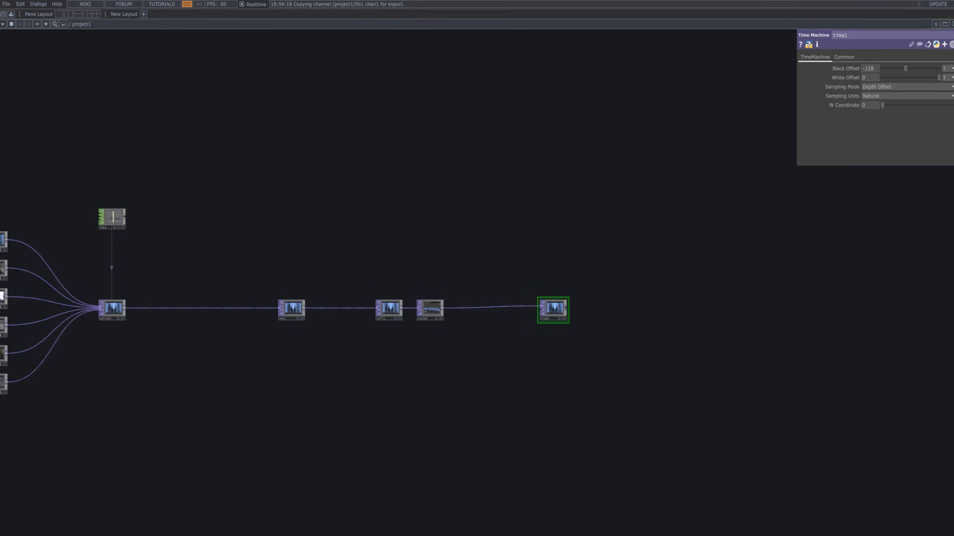
key("Tab")
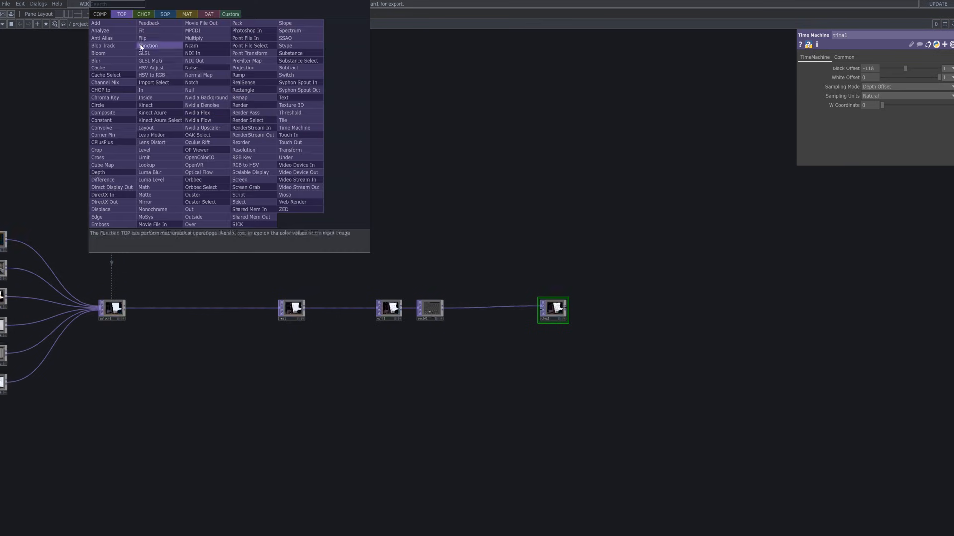
left_click_drag(192, 0, 335, 177)
type("NO")
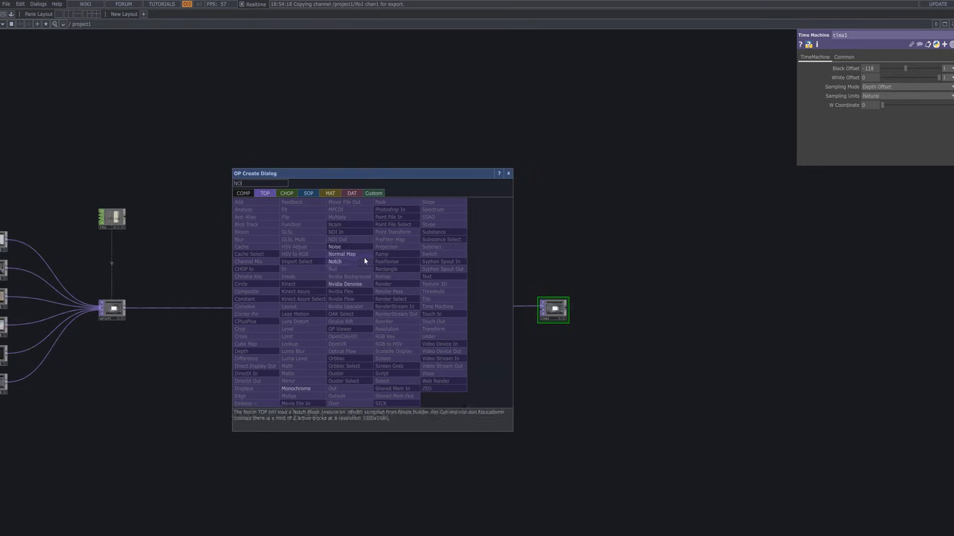
left_click(364, 253)
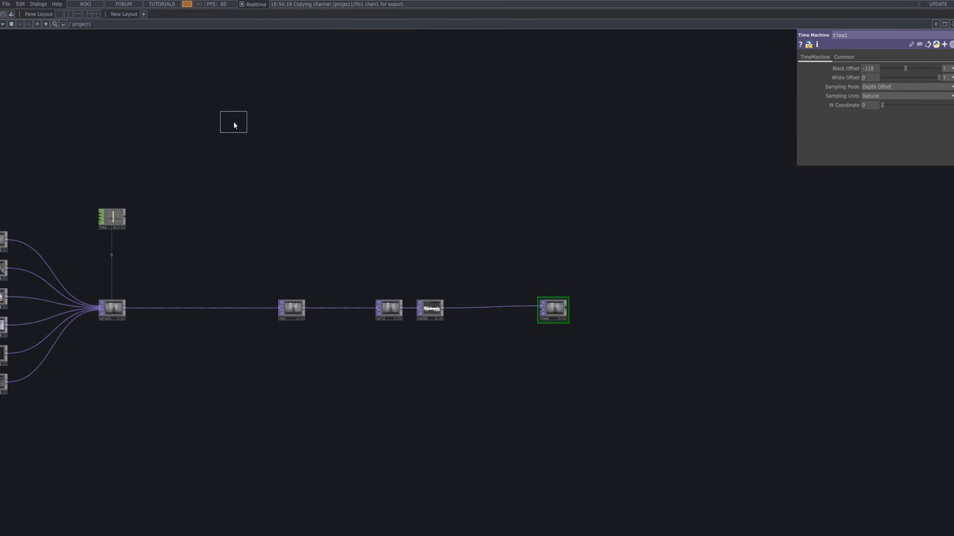
left_click(235, 124)
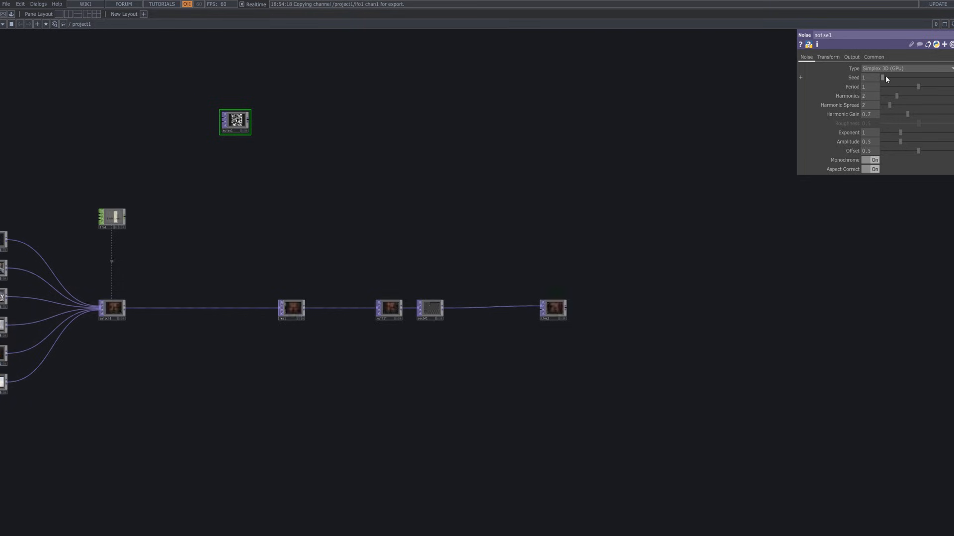
Step: Set the Noise TOP's Seed to 9999, Period to 0.65, Harmonics to 5 and Harmonic Gain to 1.36
left_click_drag(886, 76, 953, 78)
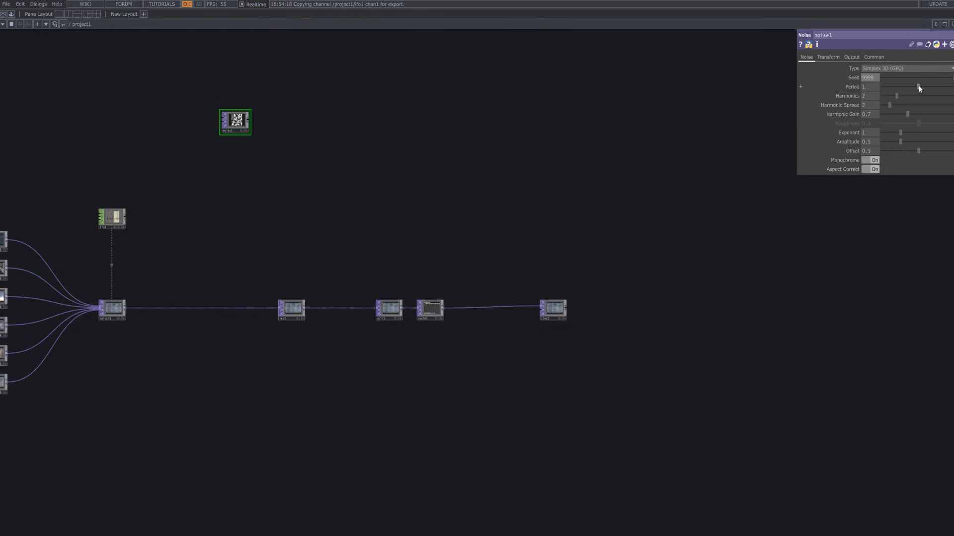
left_click_drag(919, 86, 908, 88)
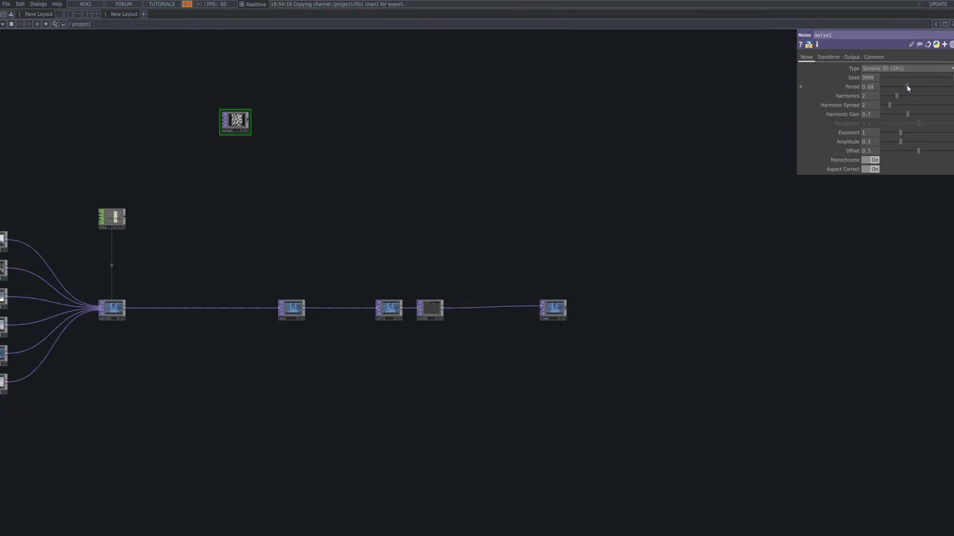
left_click_drag(906, 85, 905, 85)
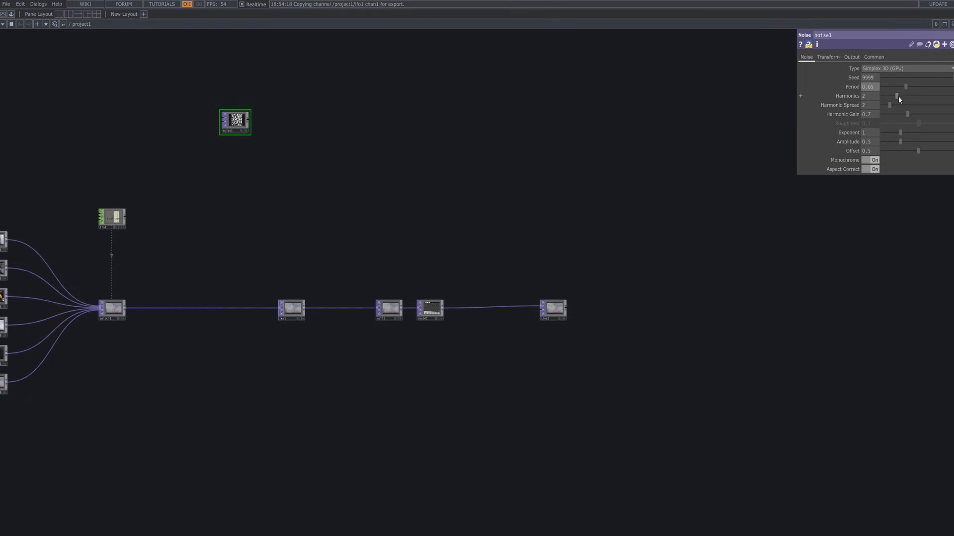
left_click_drag(898, 97, 917, 106)
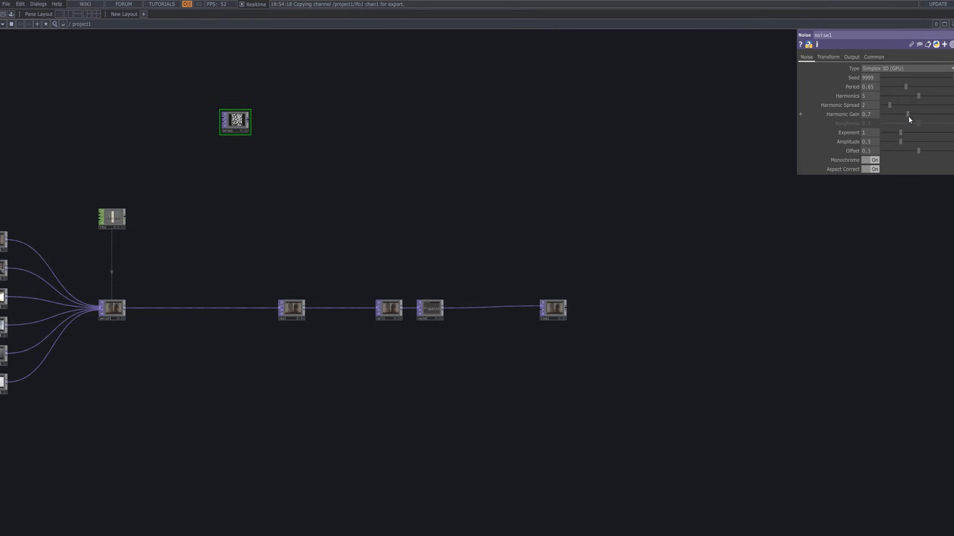
left_click_drag(911, 118, 931, 130)
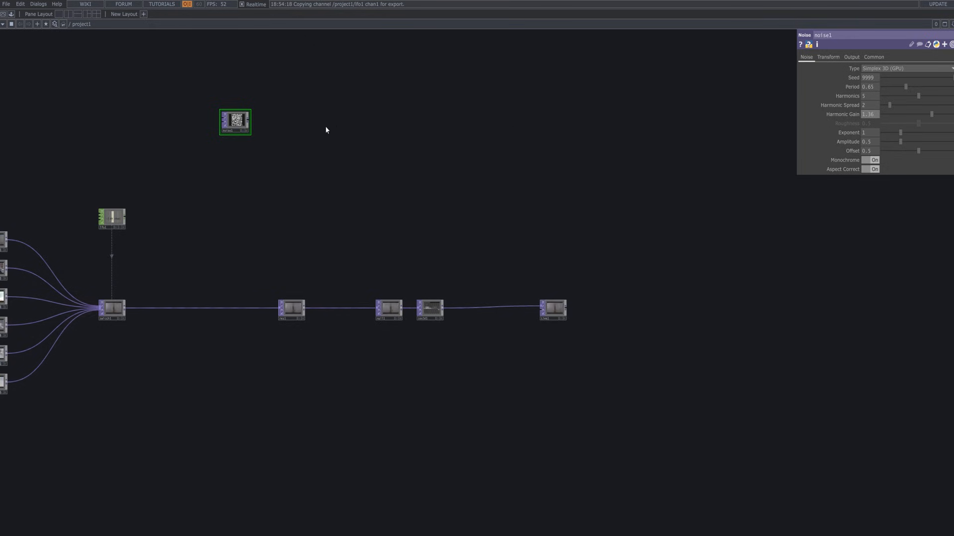
Step: Set the Noise TOP's Exponent to 1.21, Amplitude to 2 and Offset to 0.521
scroll(251, 112, "up", 10)
left_click_drag(513, 213, 587, 187)
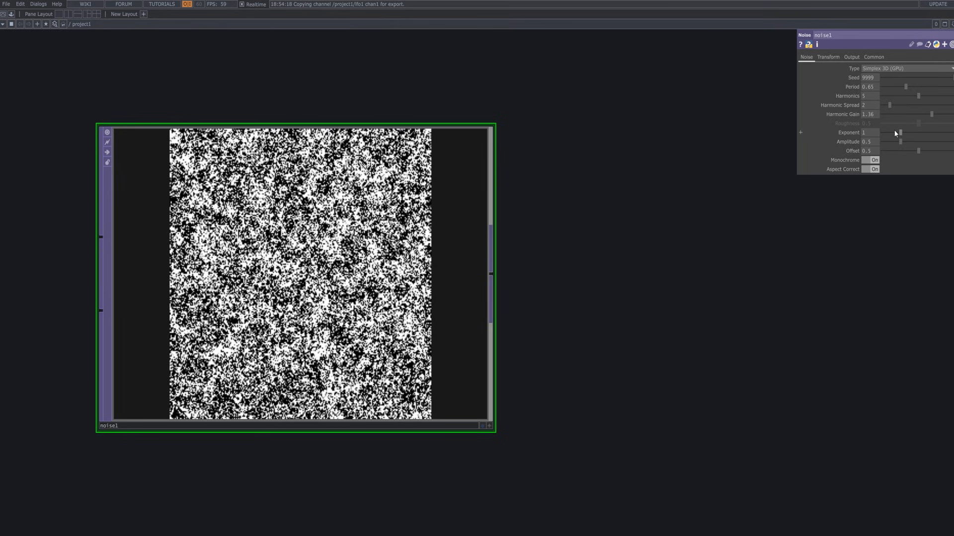
left_click_drag(900, 132, 950, 145)
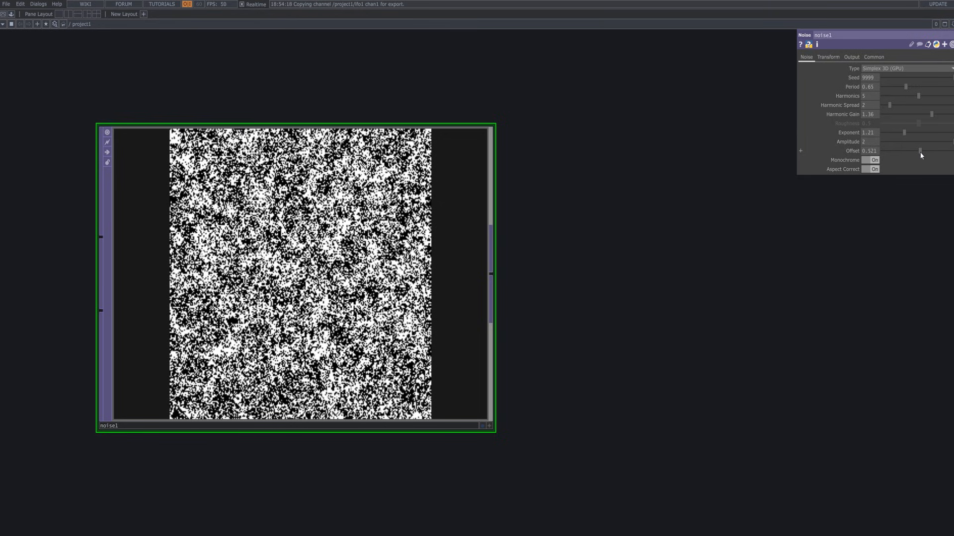
left_click(920, 152)
Step: Switch the Noise TOP's Output Resolution to Custom Resolution
left_click(828, 58)
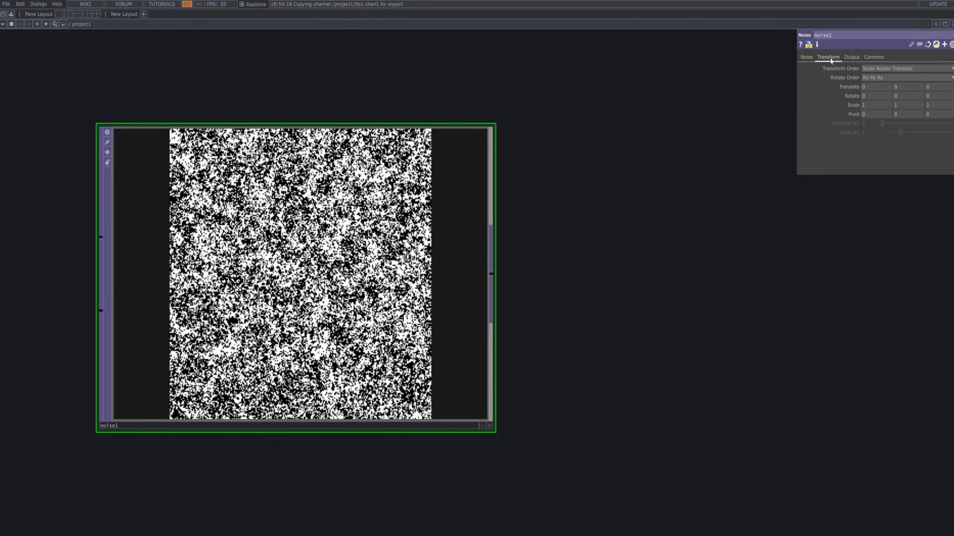
left_click(858, 57)
left_click(873, 58)
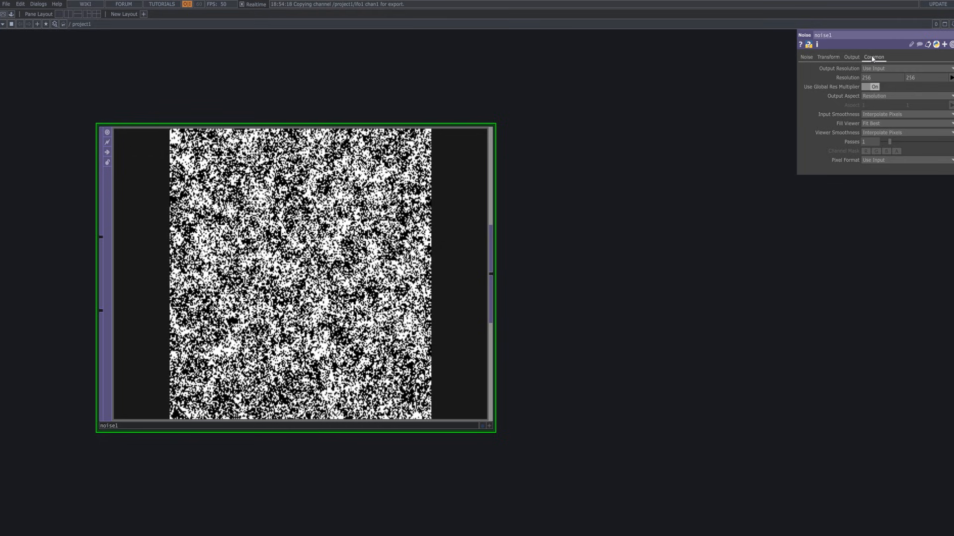
left_click(919, 69)
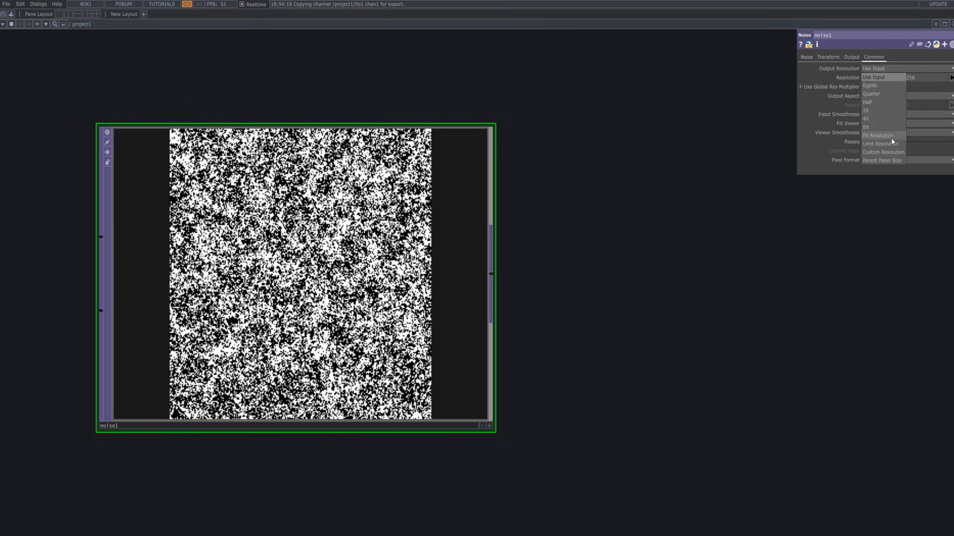
left_click(894, 152)
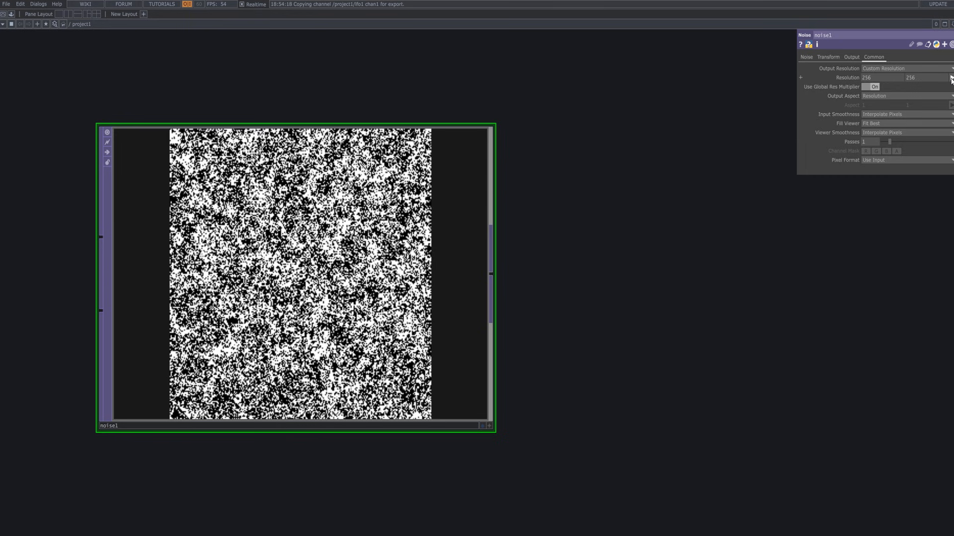
Step: Set the Noise TOP's resolution to 1920 by 1080
left_click(950, 78)
left_click(945, 129)
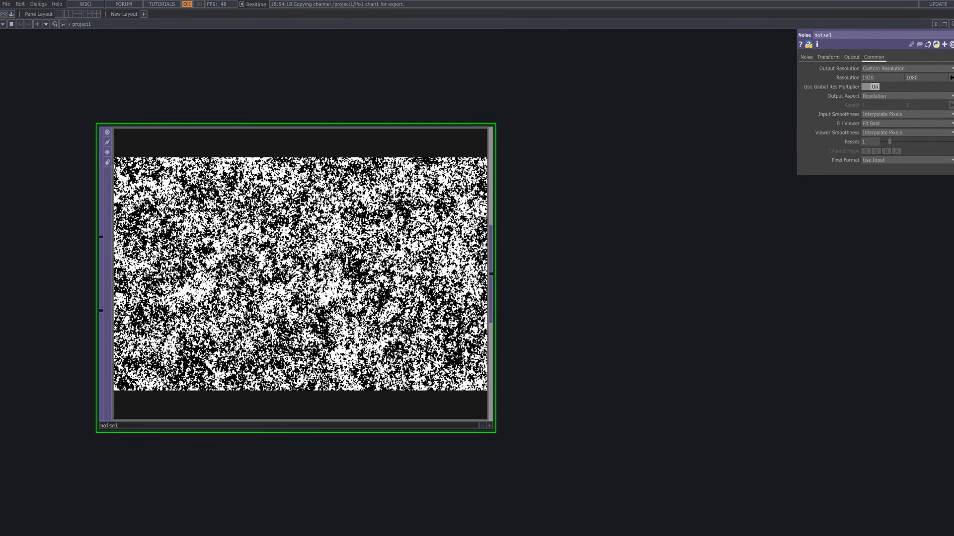
Step: Drive the Noise TOP's Y rotation with the expression absTime.seconds*3
left_click(828, 58)
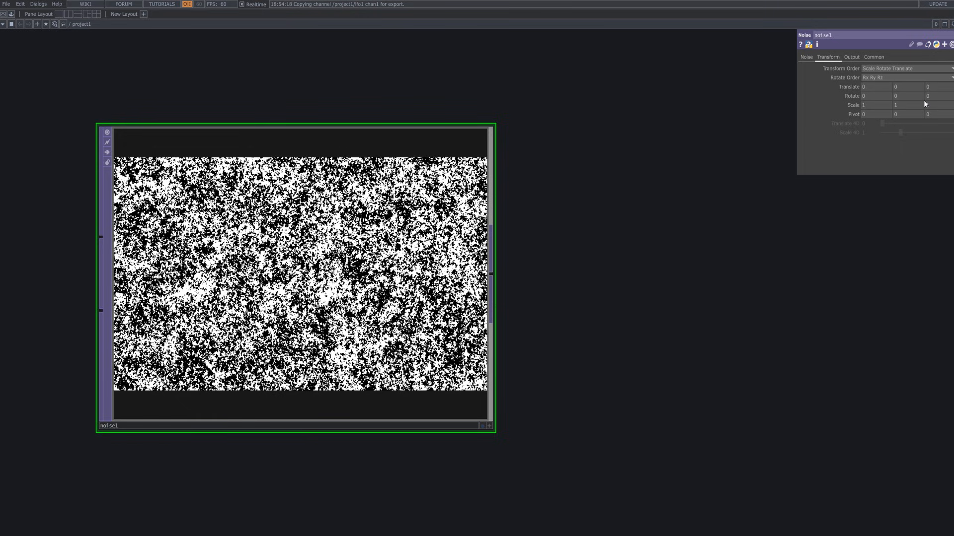
left_click(847, 97)
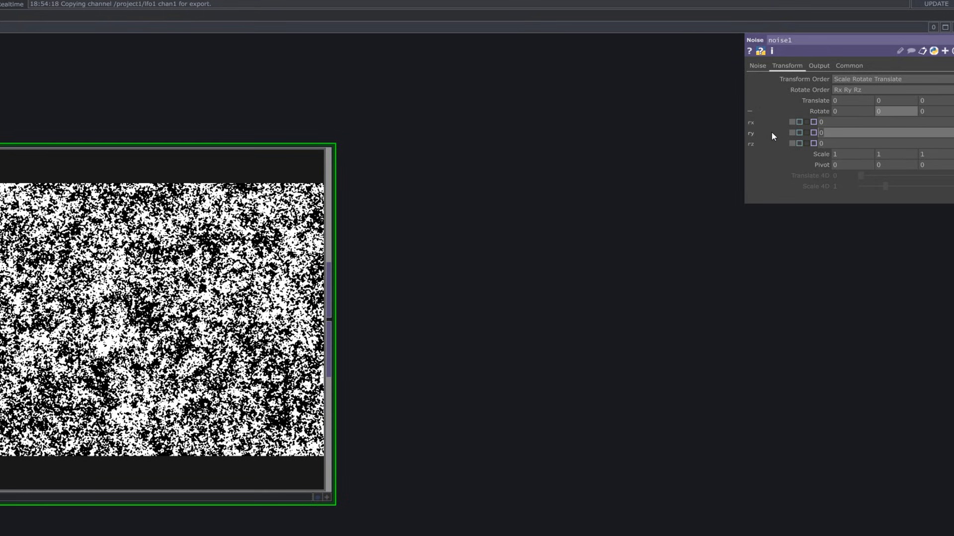
type("an")
key("BackSpace")
key("BackSpace")
key("BackSpace")
key("BackSpace")
type("bs")
key("BackSpace")
type("Time.seconds")
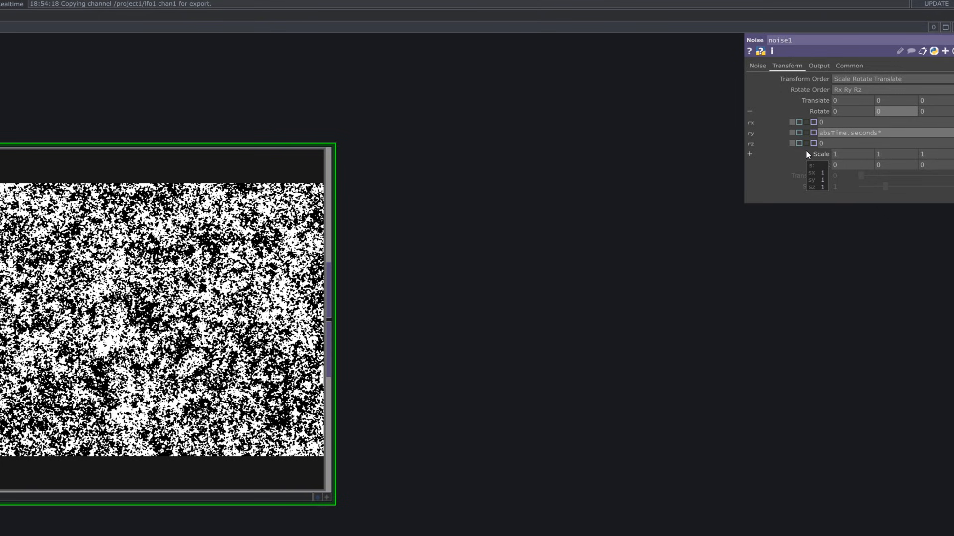
type("*3")
key("Return")
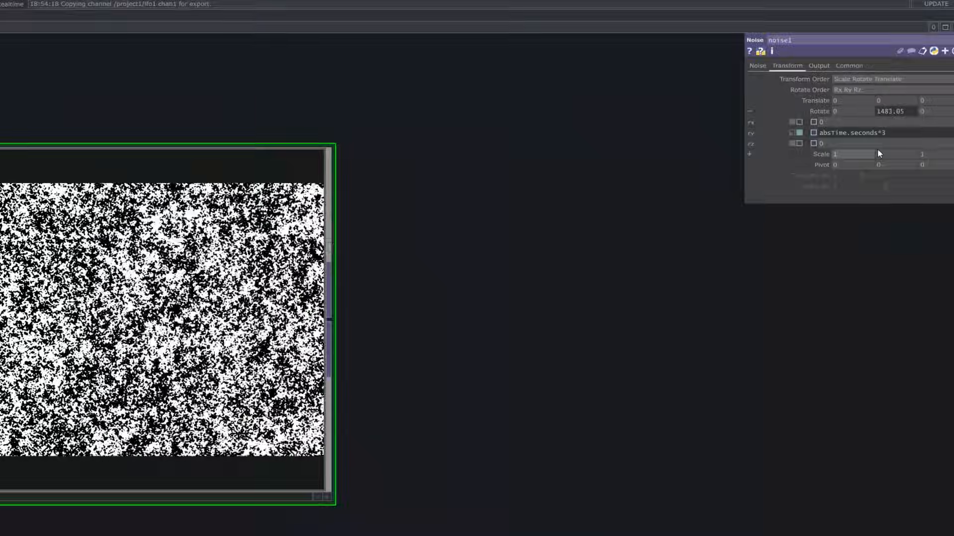
Step: Change the multiplier in the Y rotation expression so it reads absTime.seconds*1
double_click(882, 134)
type("1")
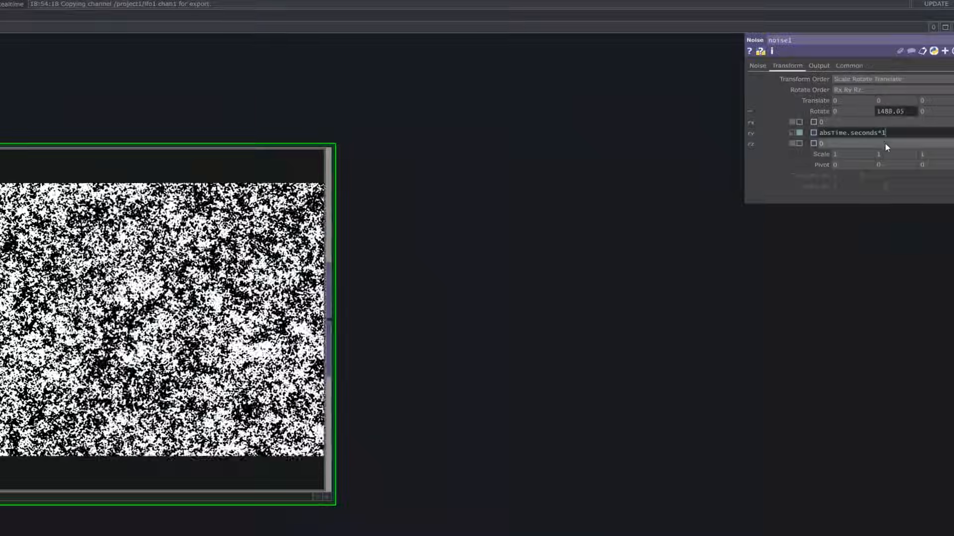
key("Return")
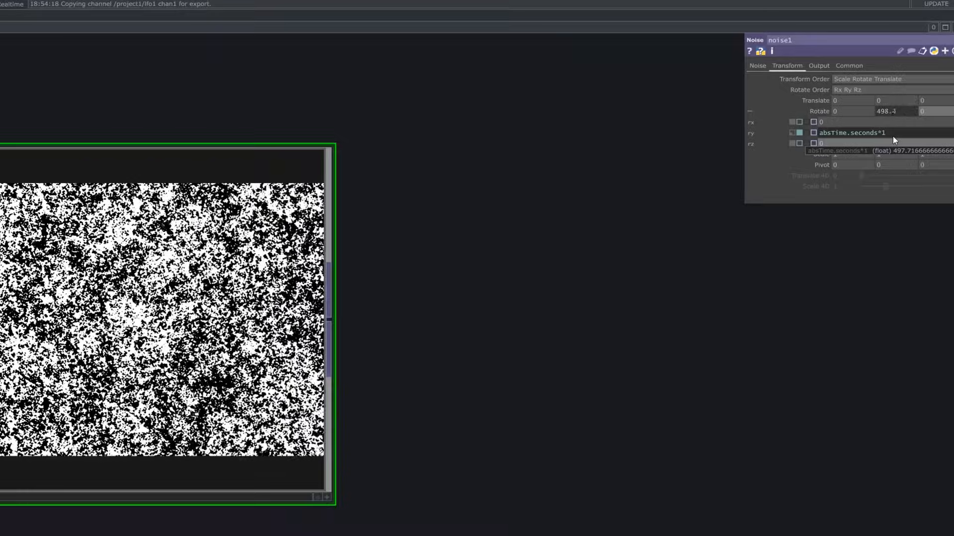
Step: Copy the Y rotation expression into the Noise TOP's Z rotation and change the copy to absTime.seconds*2
left_click(852, 133)
key("ctrl+c")
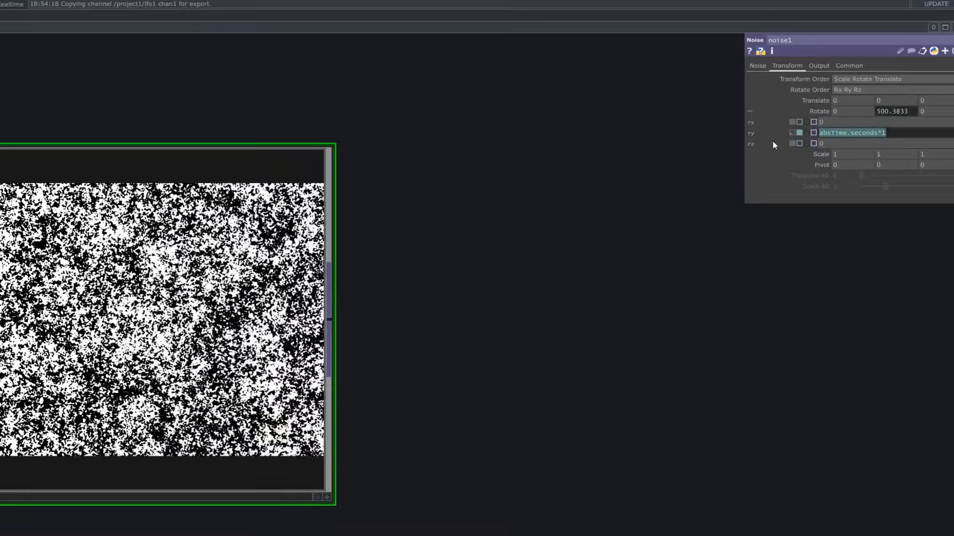
left_click(832, 144)
key("ctrl+v")
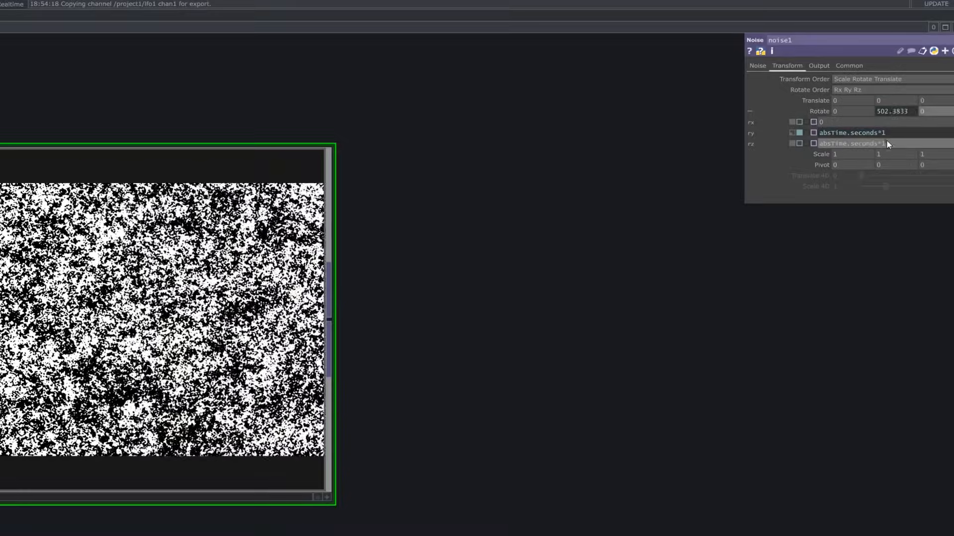
left_click(717, 187)
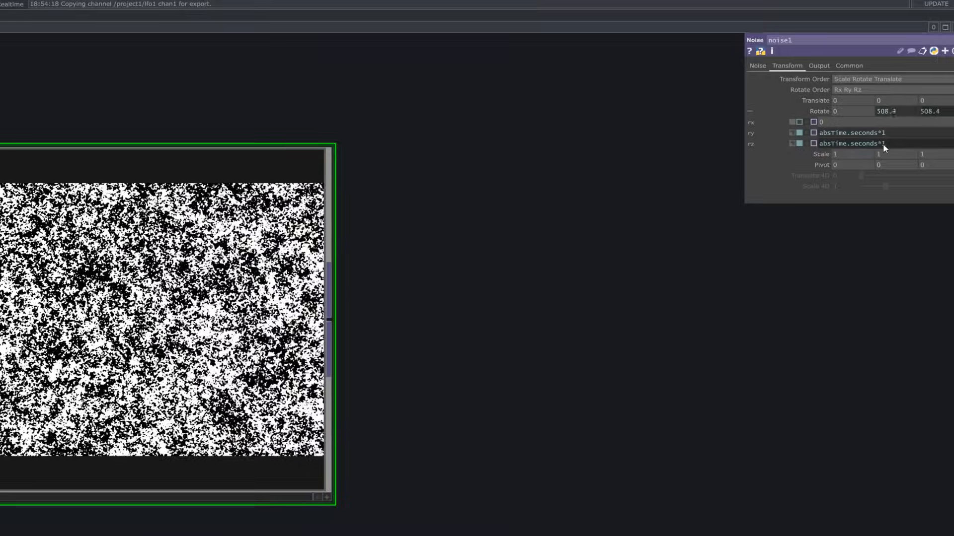
double_click(883, 144)
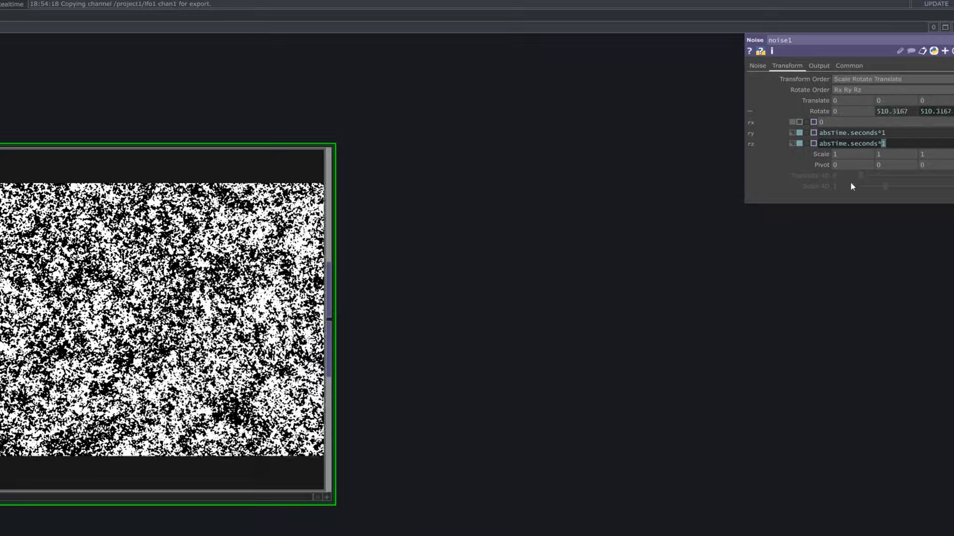
type("2")
key("Return")
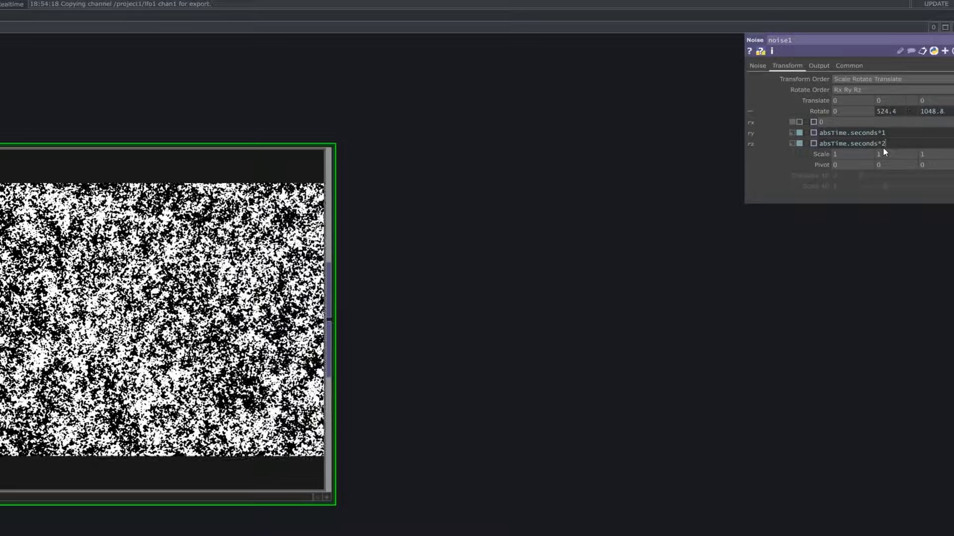
Step: Set the Z rotation expression to absTime.seconds*1.5 and return the Y rotation to a constant 0
double_click(882, 144)
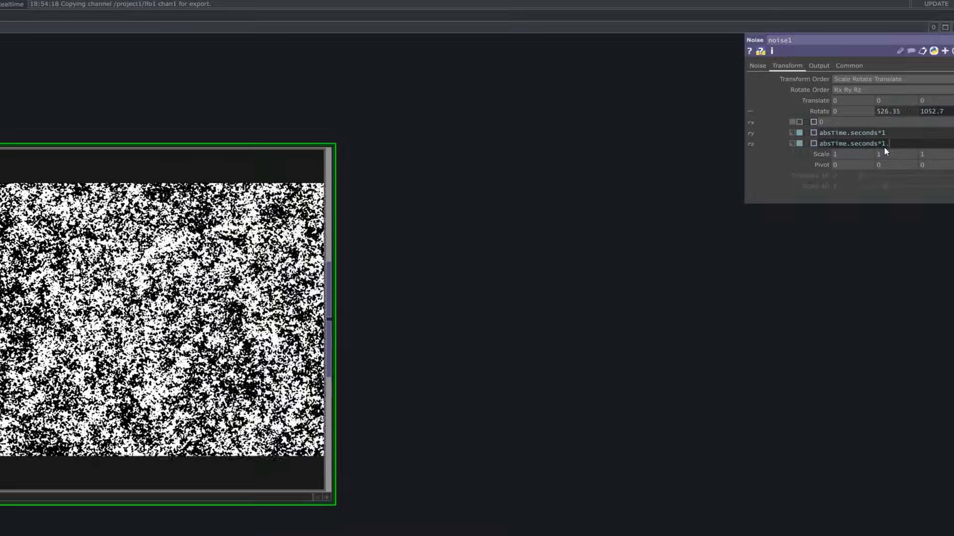
type("1.5")
key("Return")
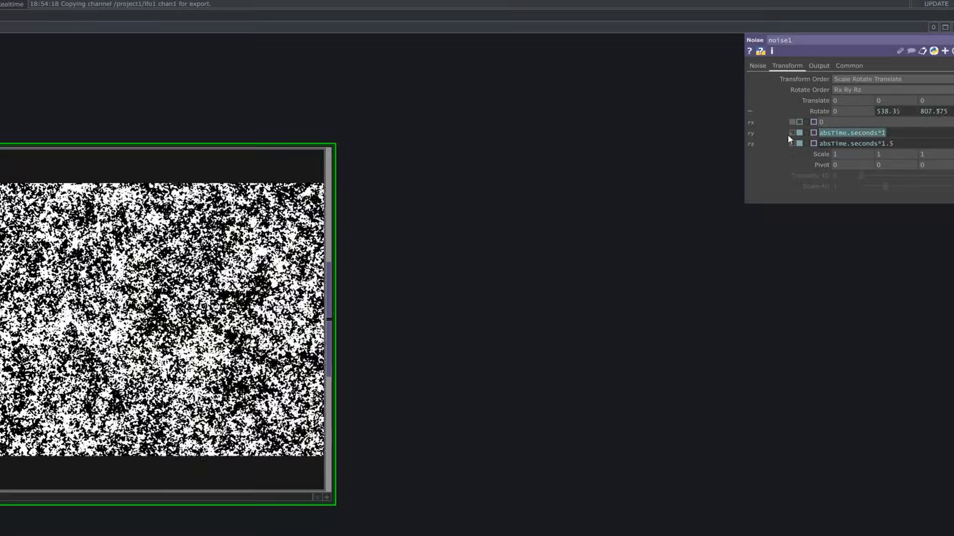
left_click(792, 133)
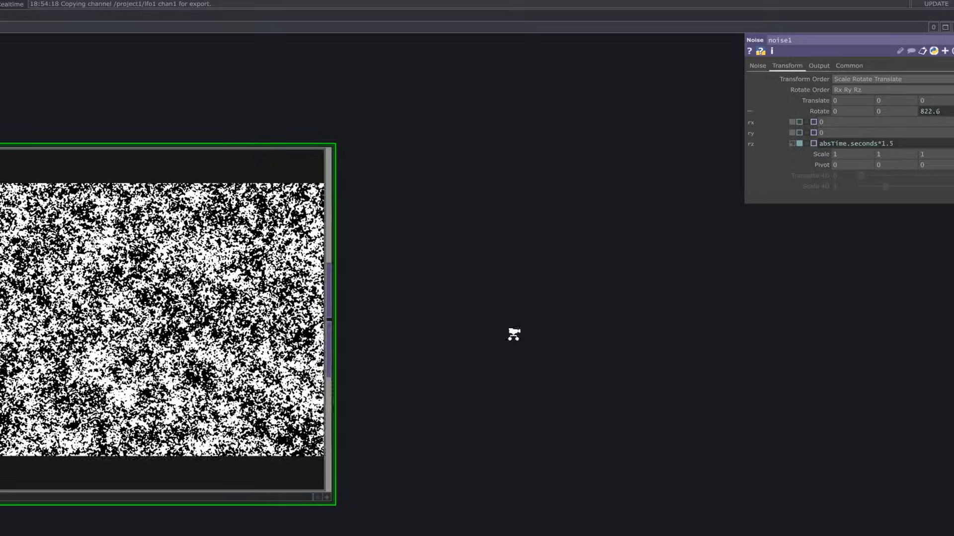
Step: Add a Limit TOP connected to the output of the Noise TOP and place it beside the noise node
scroll(514, 338, "down", 5)
left_click_drag(556, 347, 228, 315)
scroll(227, 312, "down", 2)
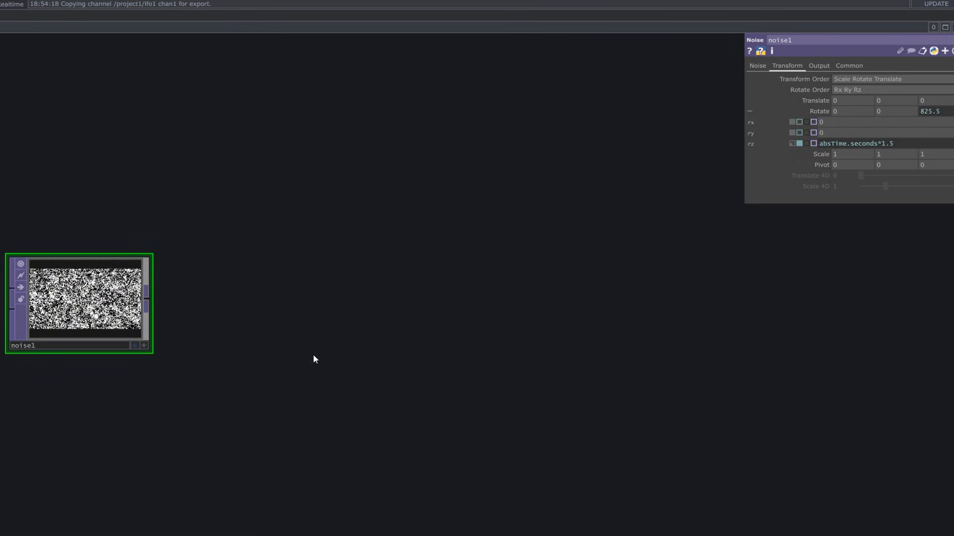
scroll(321, 358, "down", 2)
scroll(326, 360, "up", 4)
scroll(325, 359, "up", 3)
left_click_drag(325, 360, 313, 349)
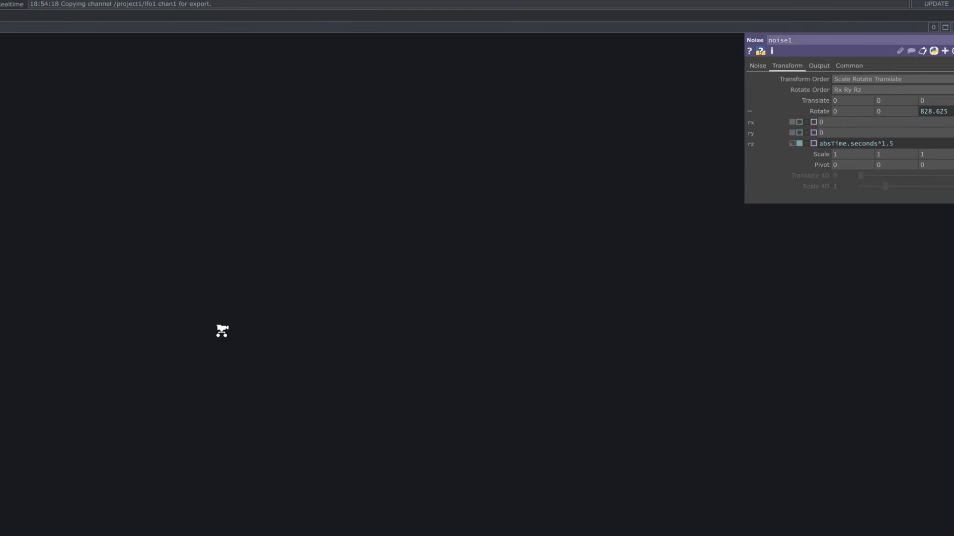
left_click_drag(222, 331, 242, 342)
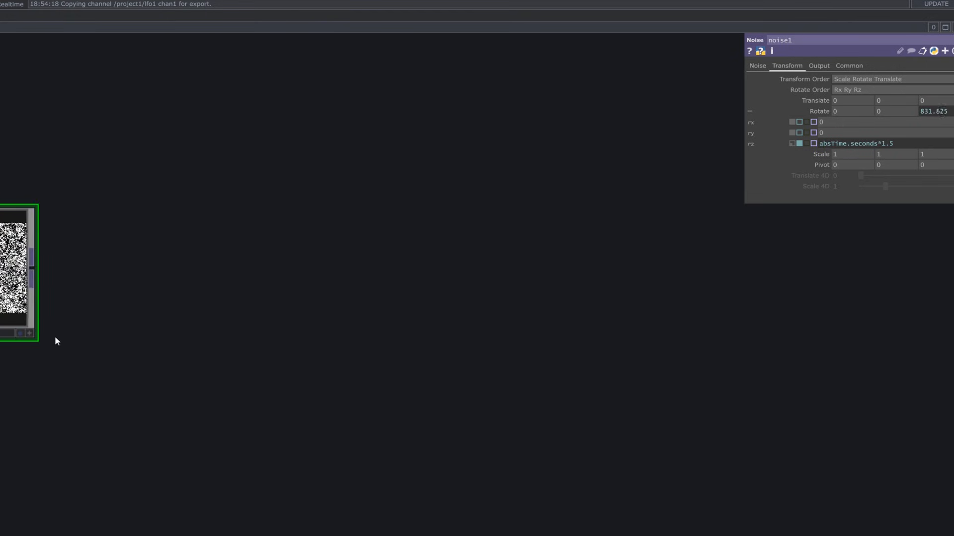
left_click_drag(103, 289, 122, 239)
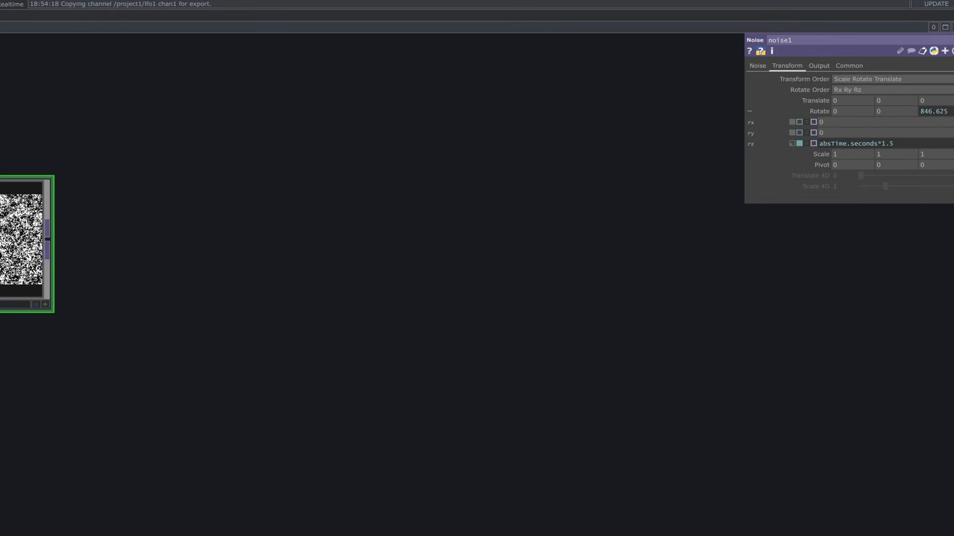
right_click(52, 237)
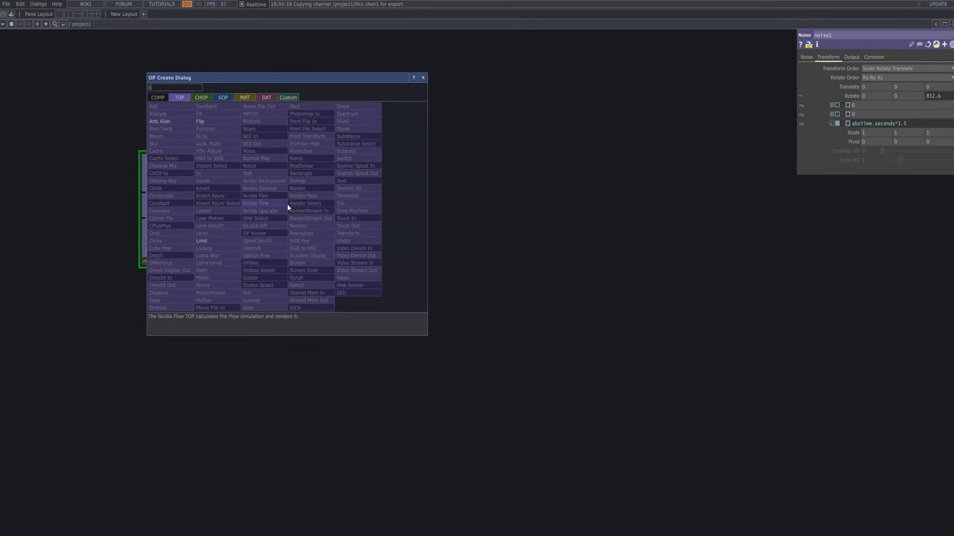
left_click(214, 240)
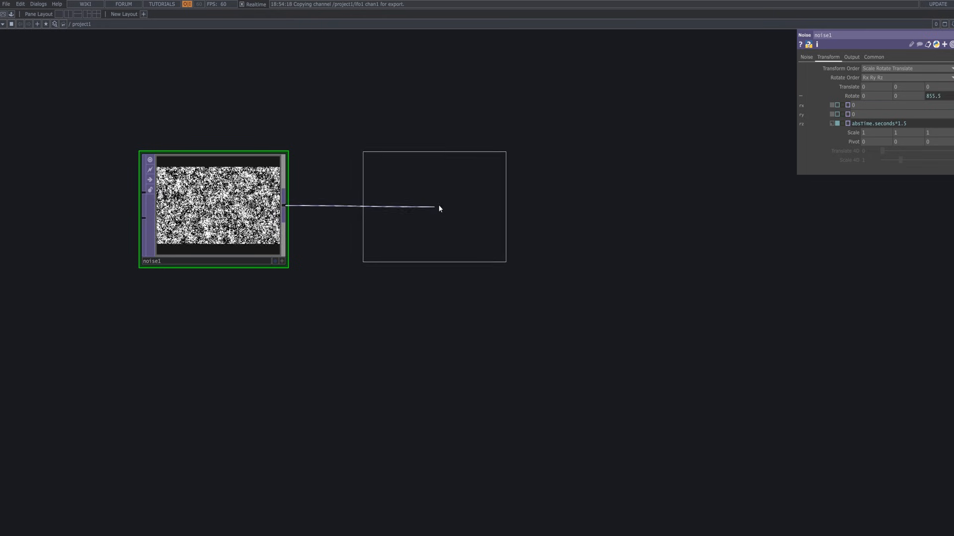
left_click(448, 203)
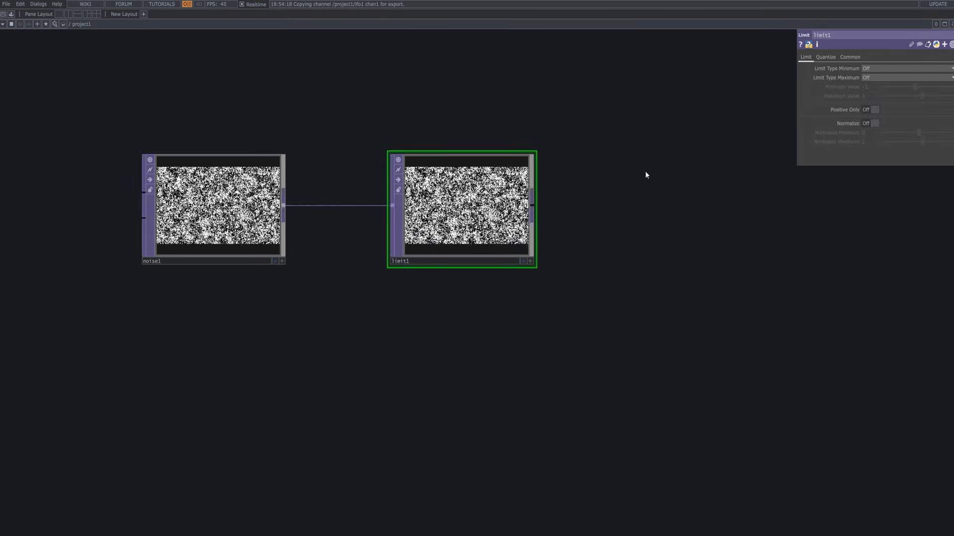
Step: Compare the Ceiling, Floor and Round options for the Limit TOP's Quantize Position and set it to Floor
left_click_drag(645, 174, 610, 189)
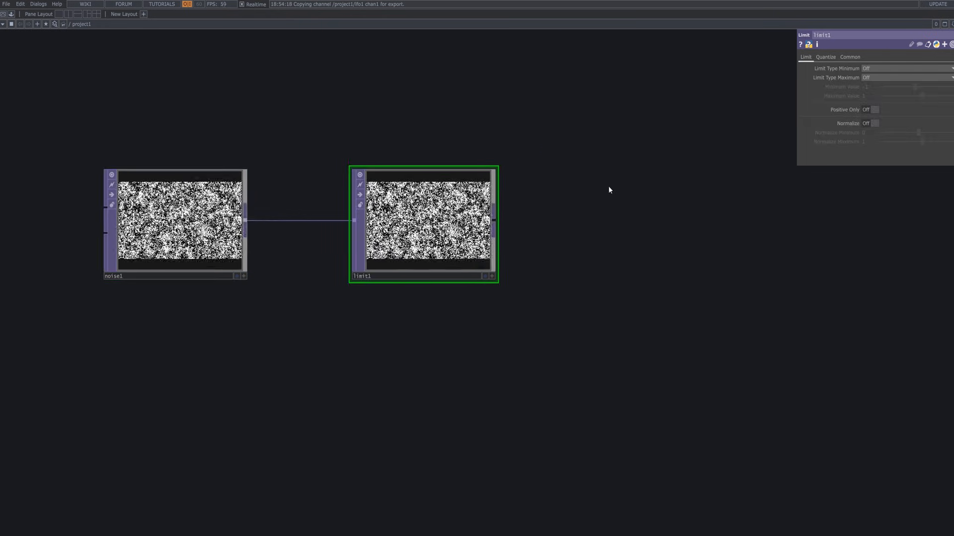
left_click(827, 56)
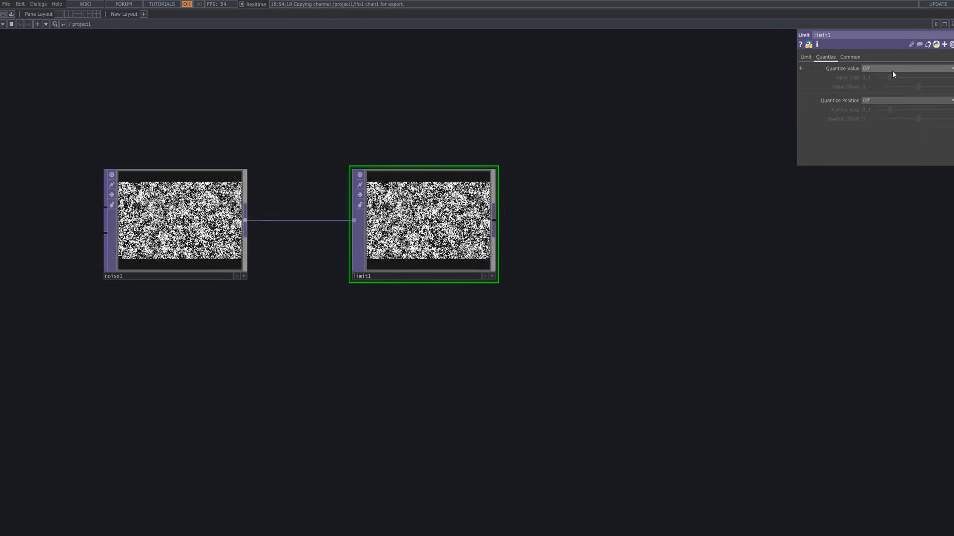
left_click(905, 99)
left_click(877, 118)
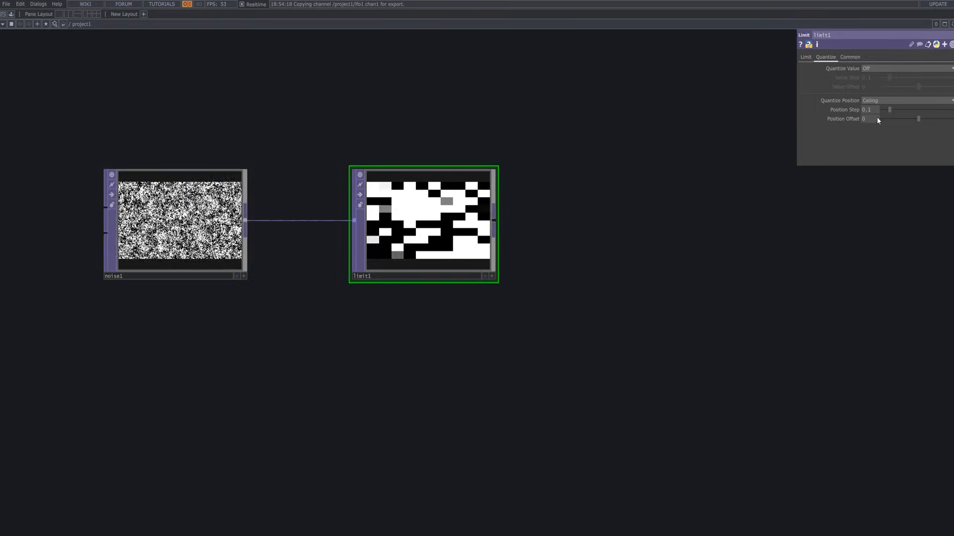
left_click(886, 100)
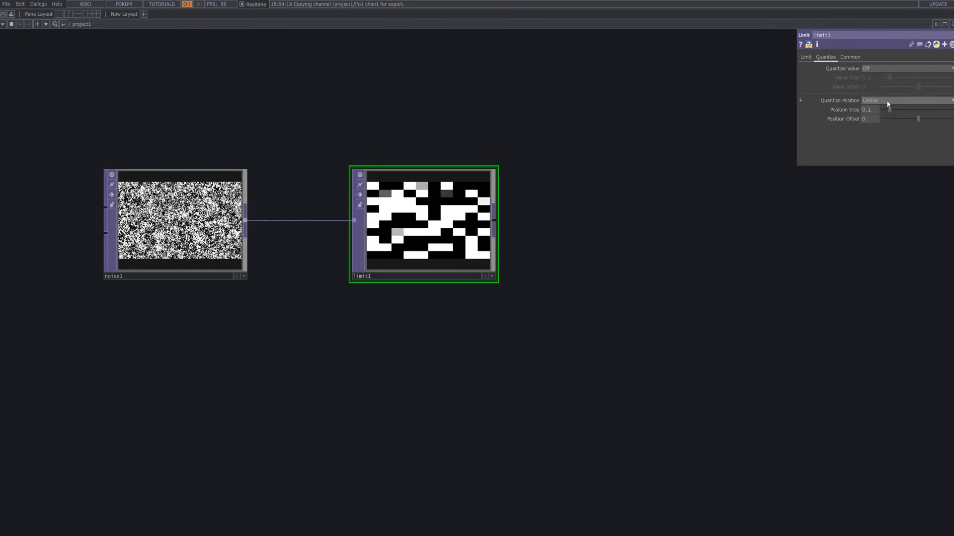
left_click(876, 122)
left_click(884, 98)
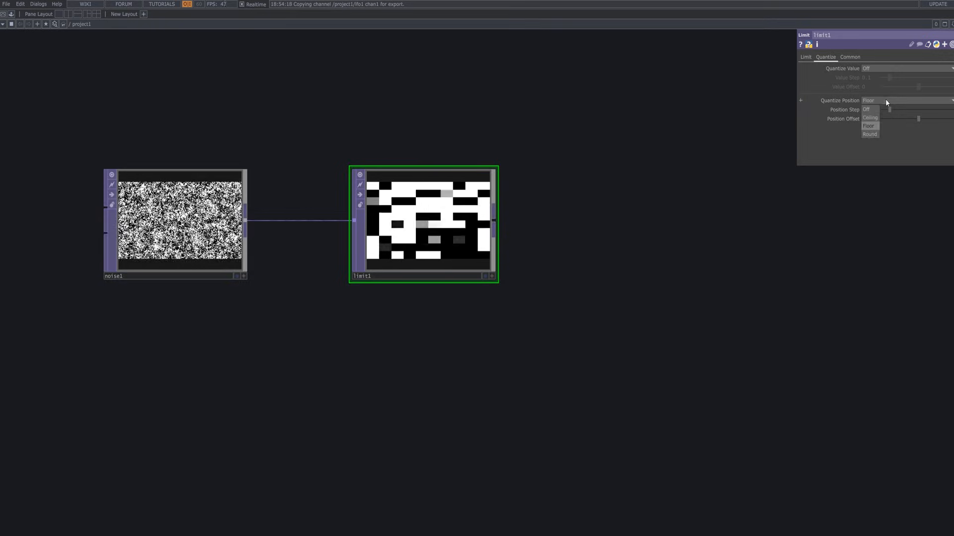
left_click(869, 135)
left_click(886, 101)
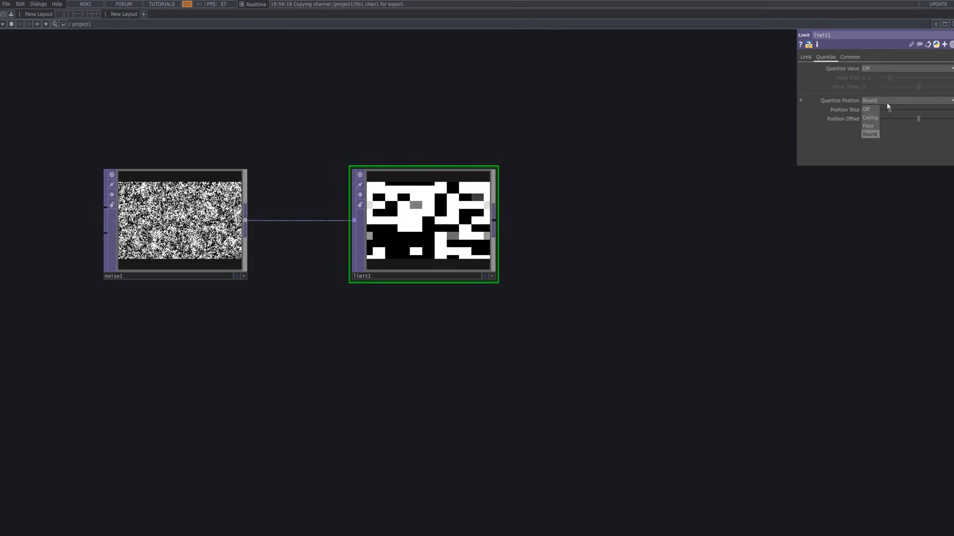
left_click(877, 115)
left_click(886, 102)
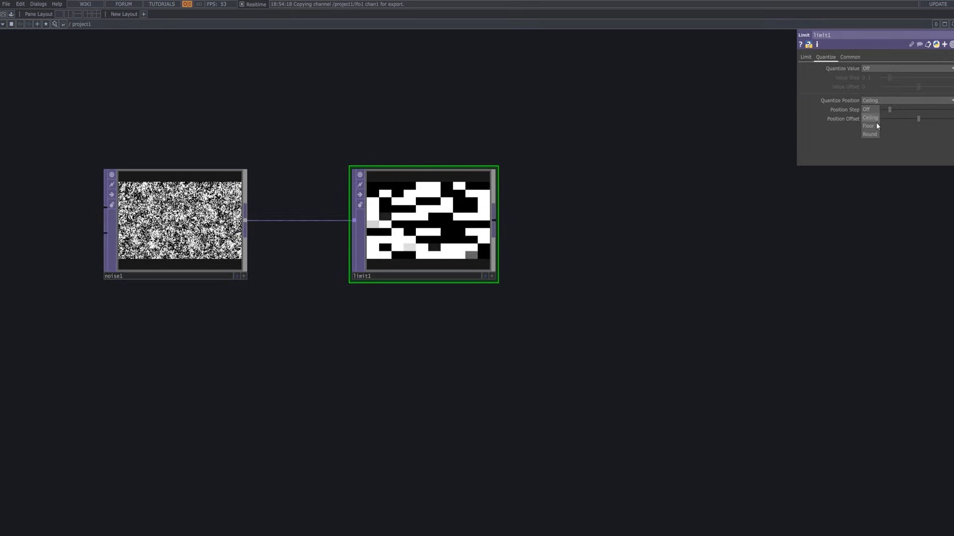
left_click(875, 122)
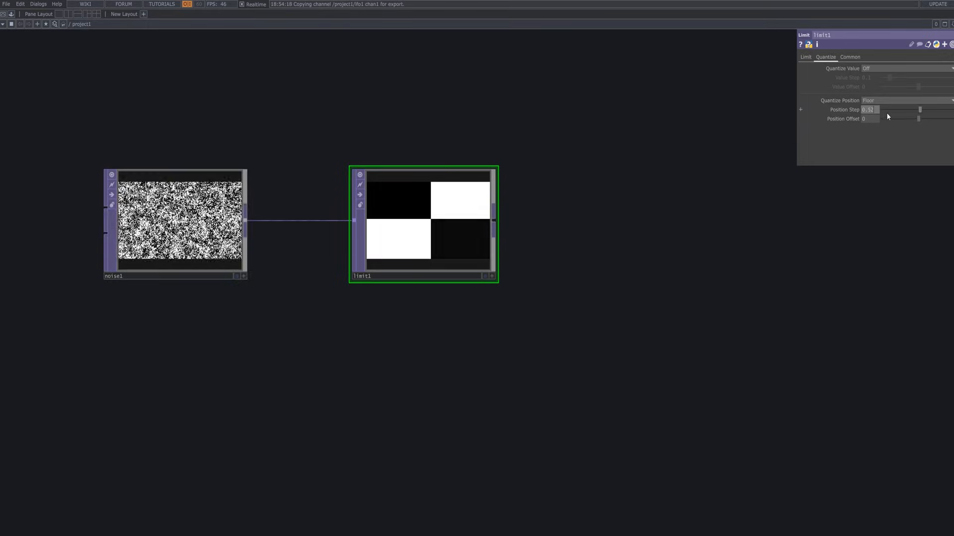
Step: Set the Limit TOP's Position Step to 0.529 and Position Offset to -0.35
type("9")
key("Return")
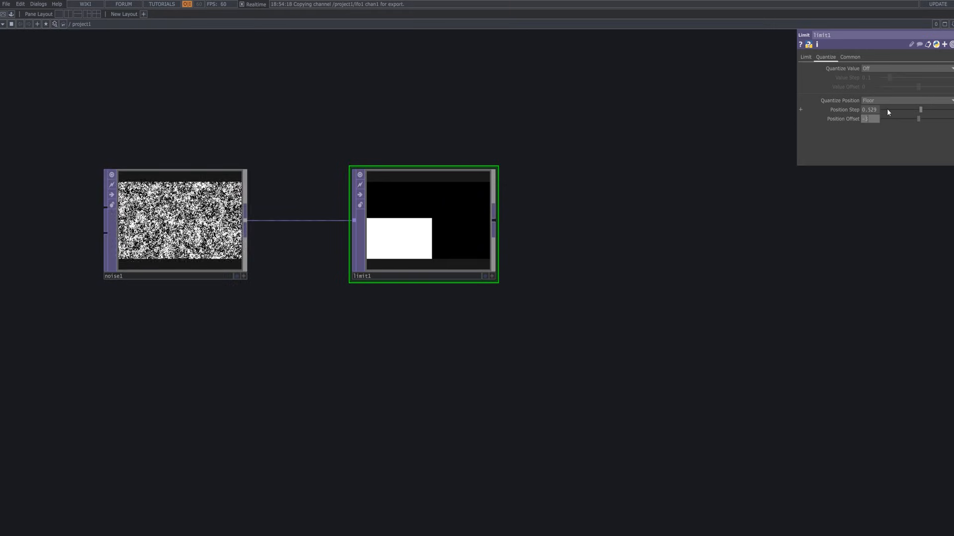
key("BackSpace")
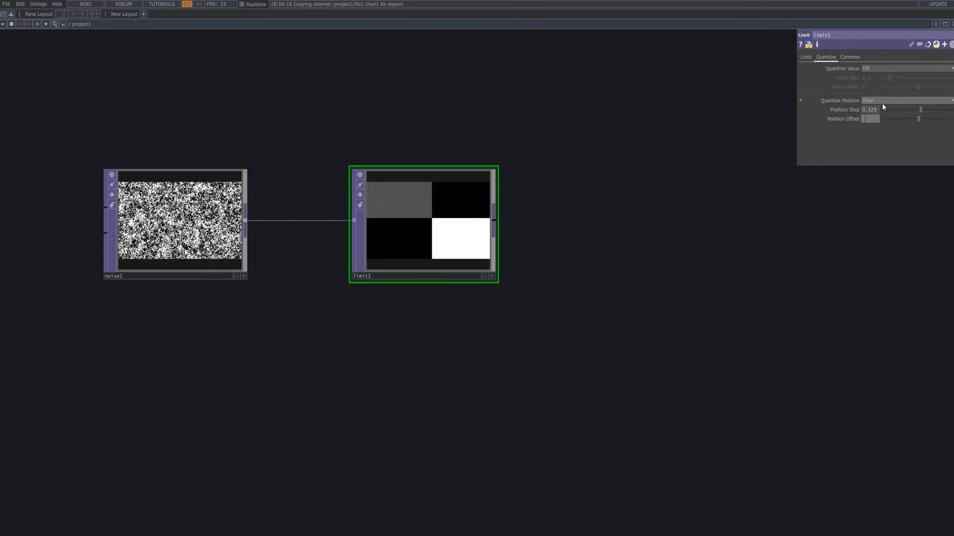
type("0")
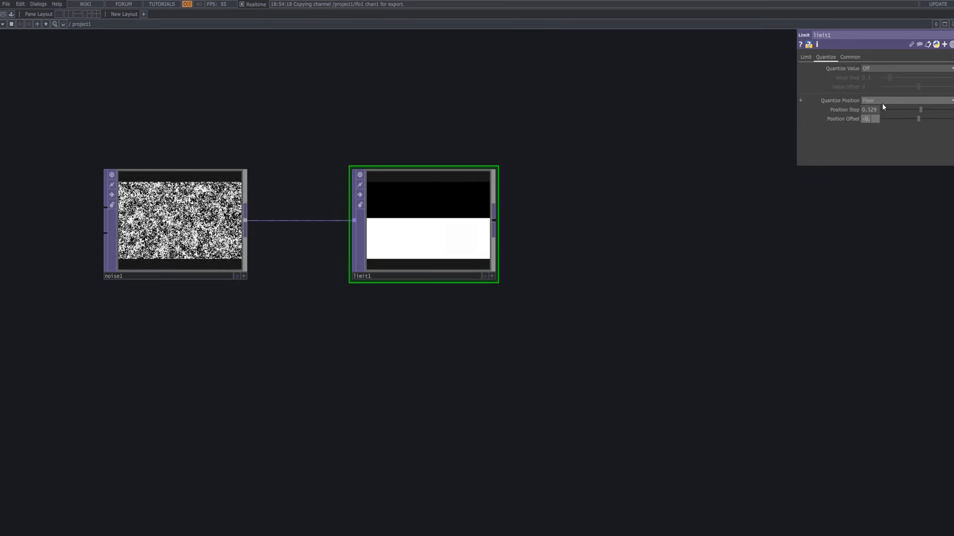
type(".35")
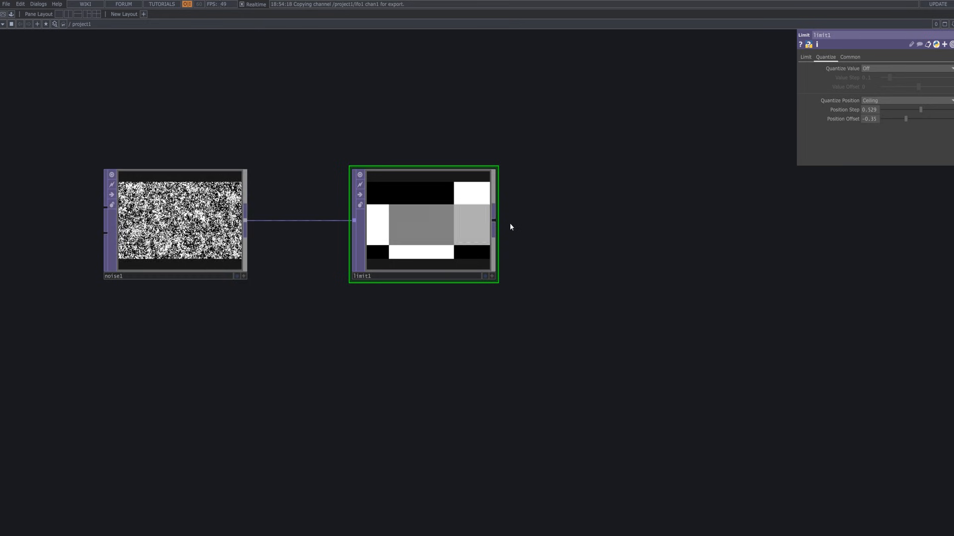
Step: Add a Blur TOP connected to the Limit TOP's output, place it beside the limit node and set its Filter Size to 5
left_click(494, 221)
type("bl")
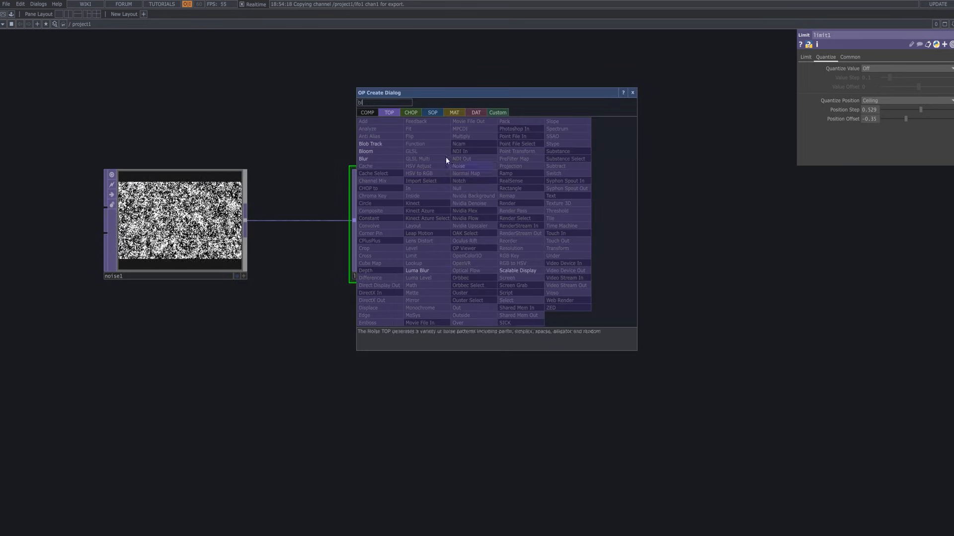
left_click(384, 160)
left_click(647, 223)
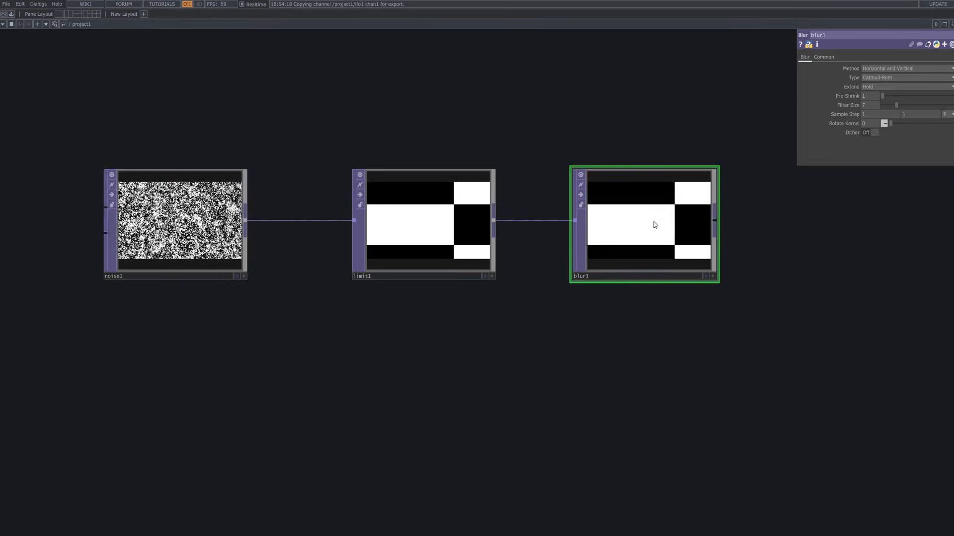
left_click_drag(896, 105, 892, 107)
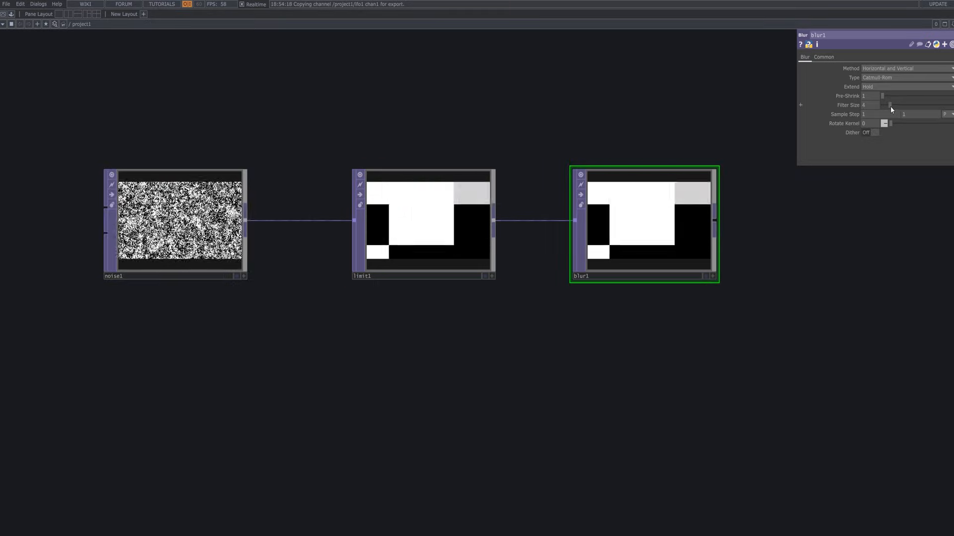
left_click_drag(780, 266, 530, 278)
scroll(408, 279, "up", 5)
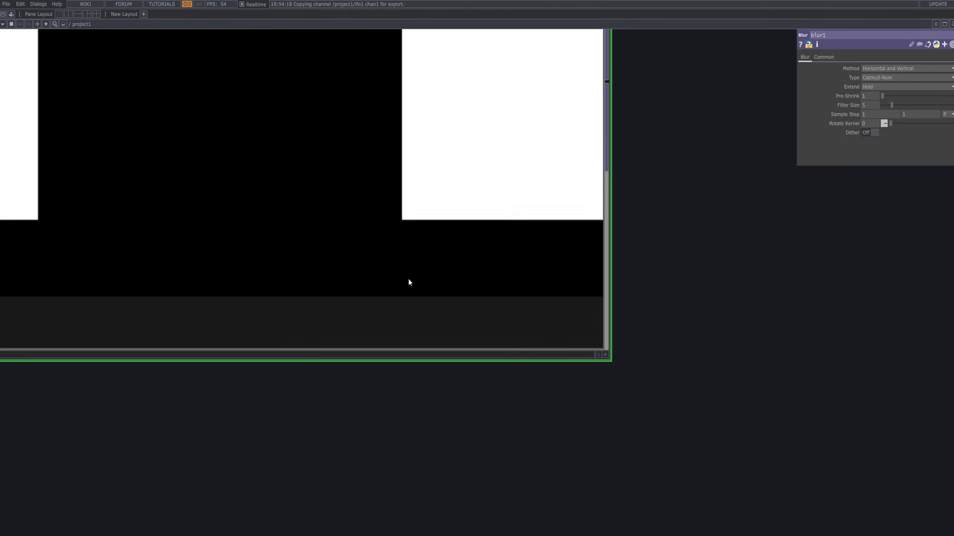
scroll(408, 278, "down", 5)
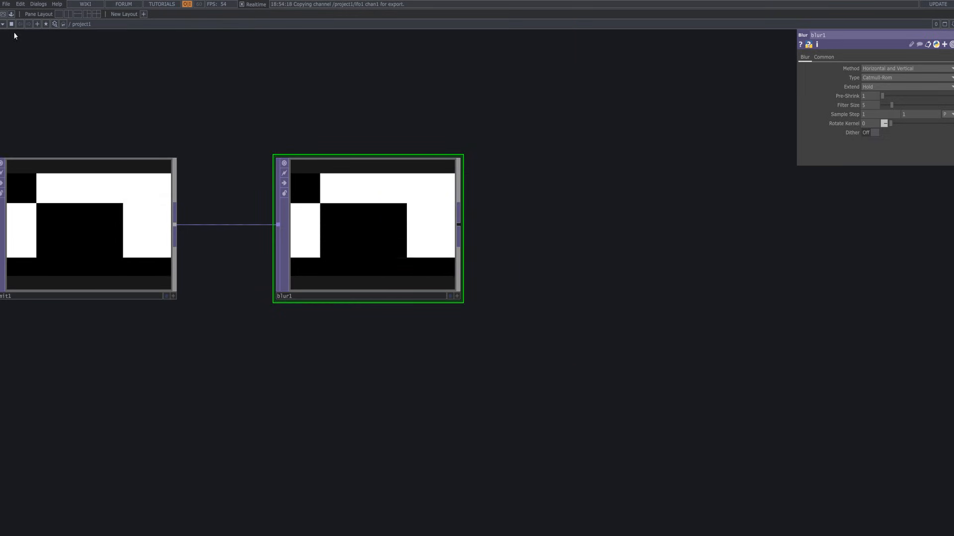
Step: Open the component palette and browse the feedback and feedbackEdge components in the ImageFilters category
left_click(11, 14)
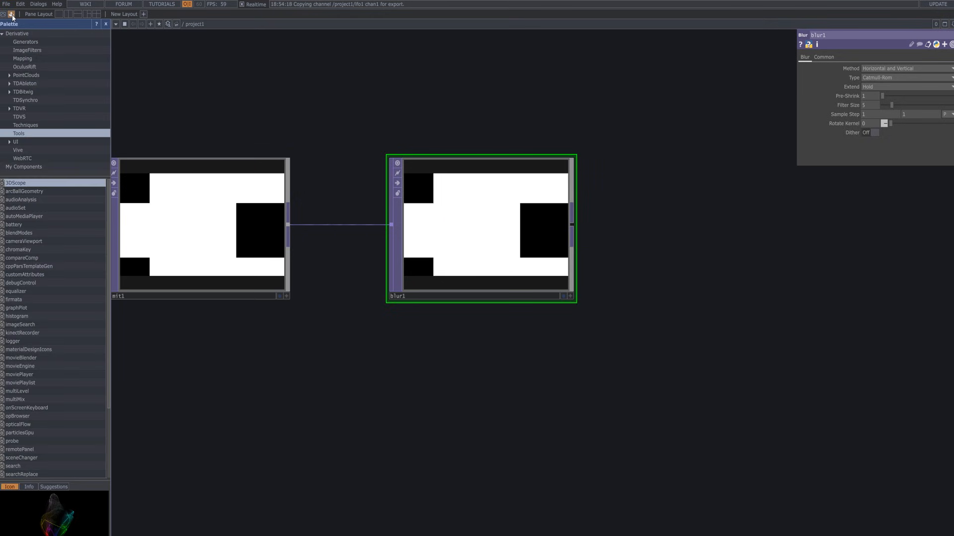
left_click(31, 50)
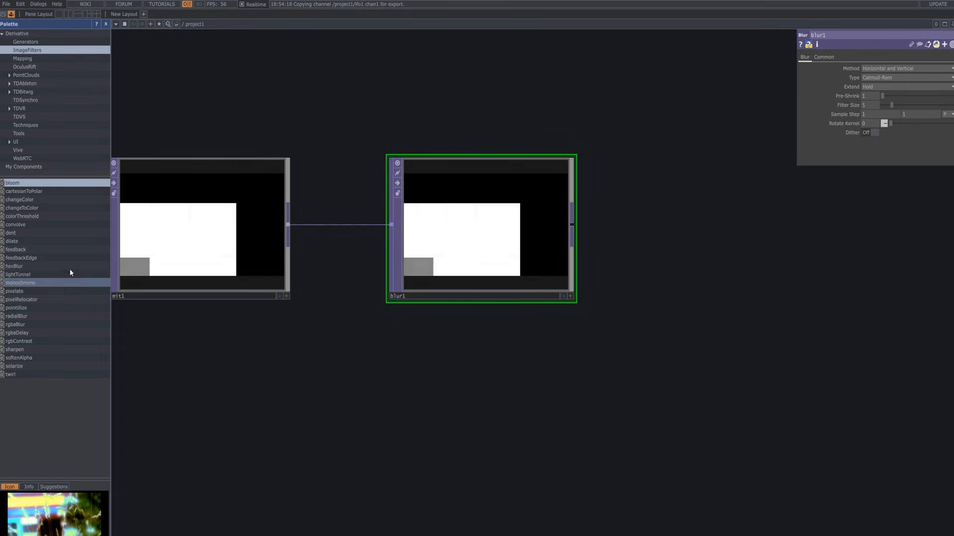
left_click(70, 253)
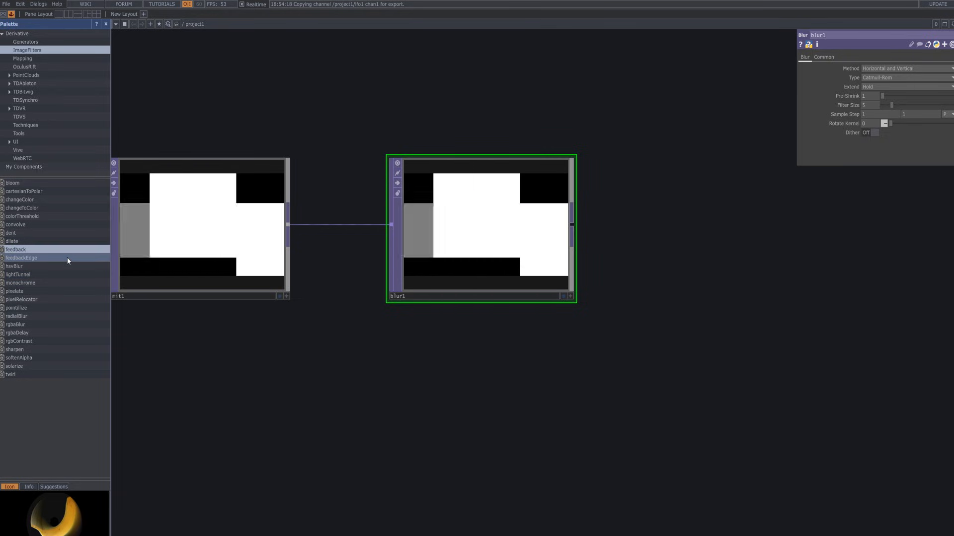
left_click(68, 256)
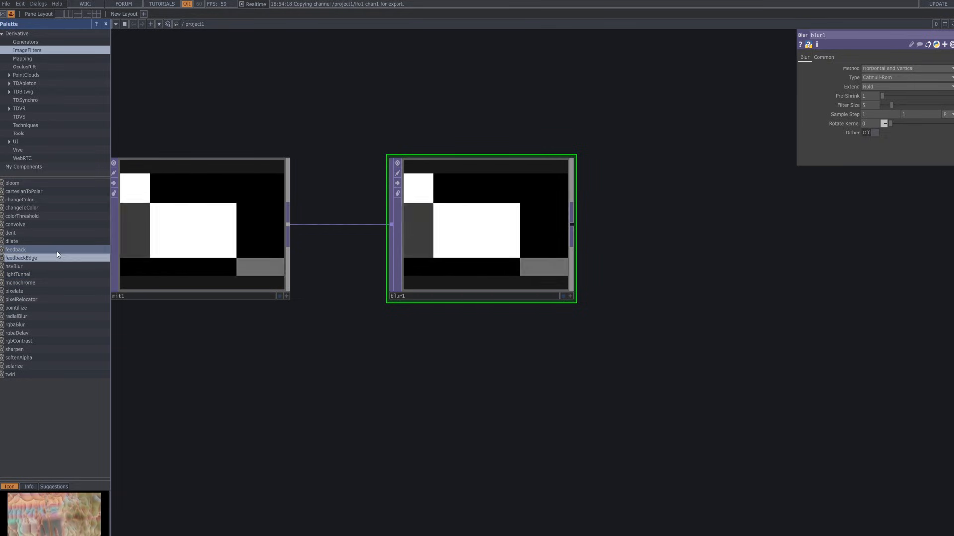
Step: Place the feedback component from the palette in the network beside the blur node
left_click(56, 251)
left_click_drag(56, 251, 529, 253)
scroll(657, 264, "down", 3)
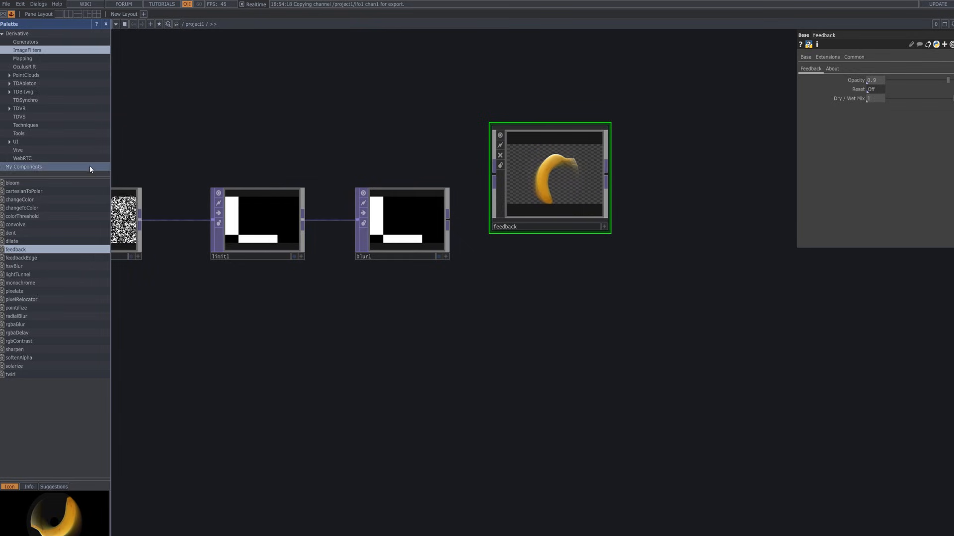
Step: Add the dent component from ImageFilters, delete the feedback component and connect the Blur TOP's output to dent
left_click(61, 233)
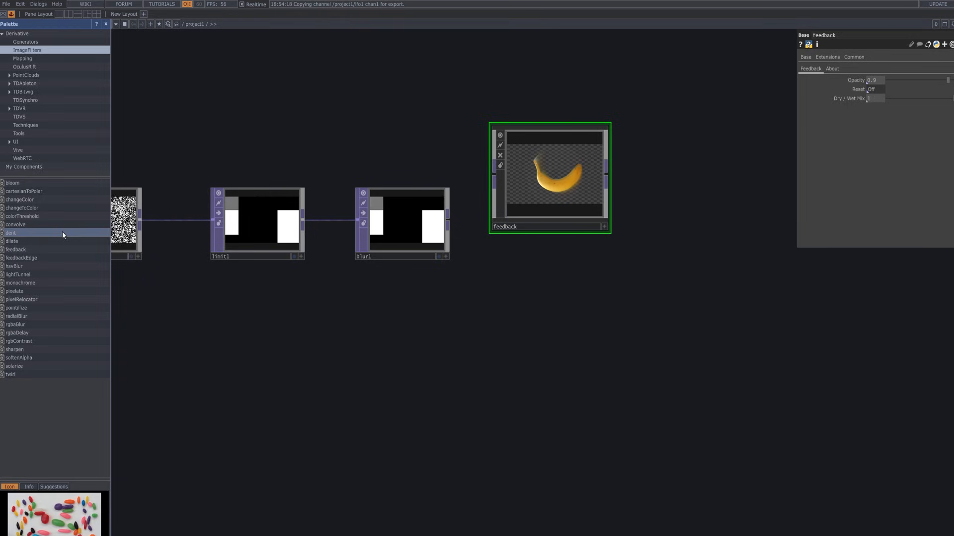
left_click_drag(61, 233, 536, 292)
left_click_drag(604, 238, 538, 223)
left_click(551, 180)
key("Delete")
left_click_drag(451, 221, 484, 224)
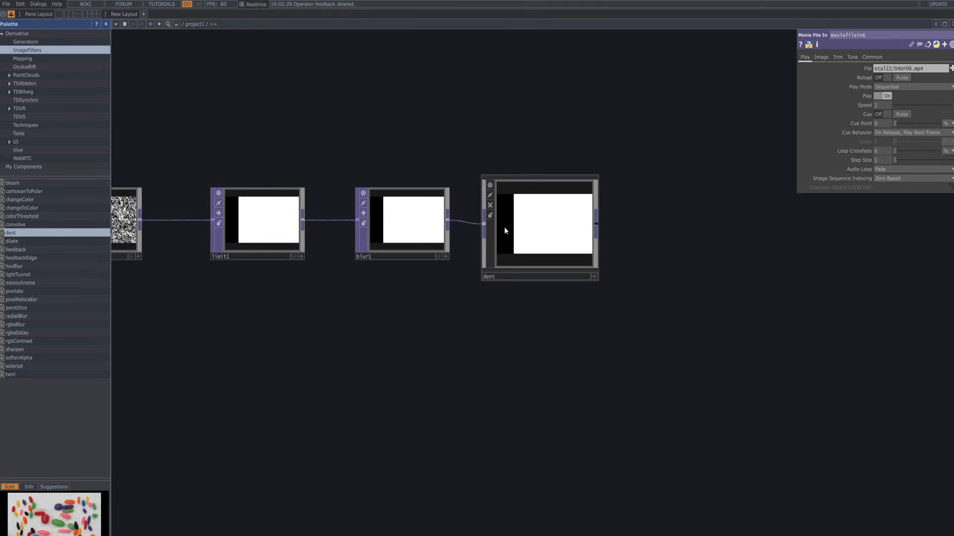
left_click_drag(550, 229, 568, 229)
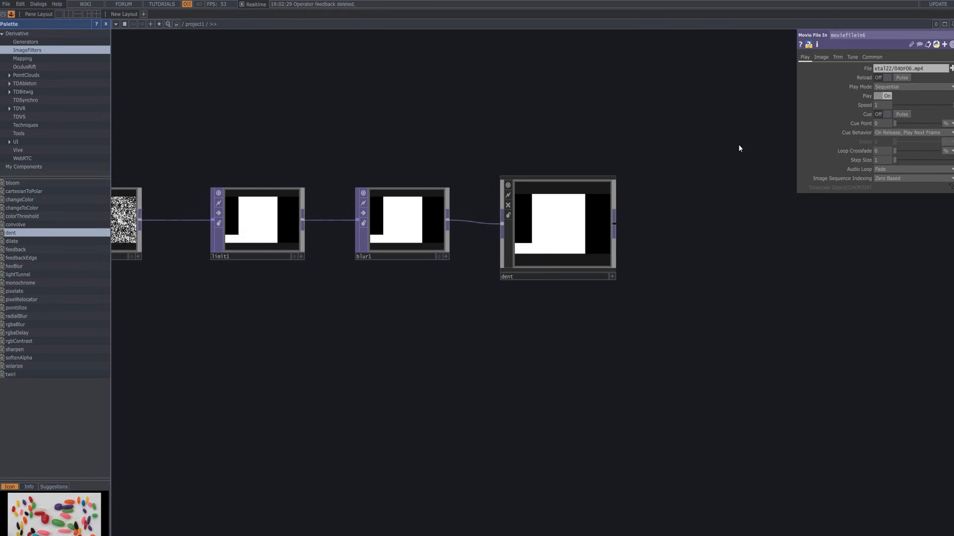
Step: Set the dent component's Dry / Wet Mix to 0.726 and close the palette
left_click(584, 214)
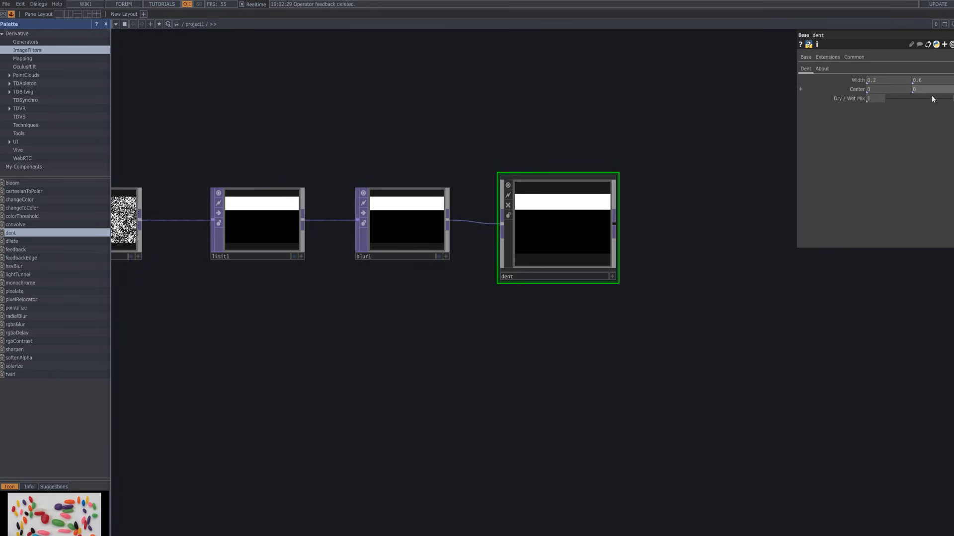
left_click_drag(940, 100, 938, 103)
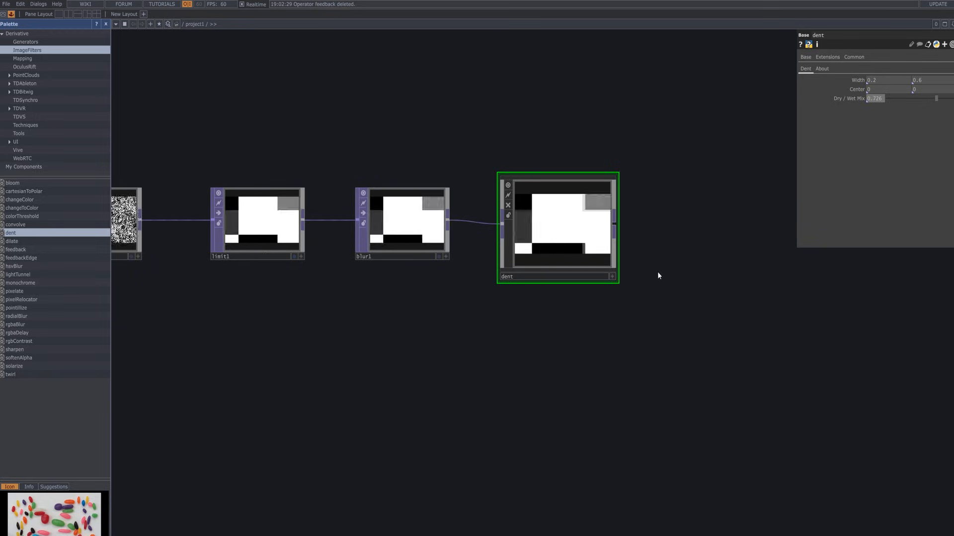
scroll(543, 231, "up", 3)
scroll(396, 258, "up", 5)
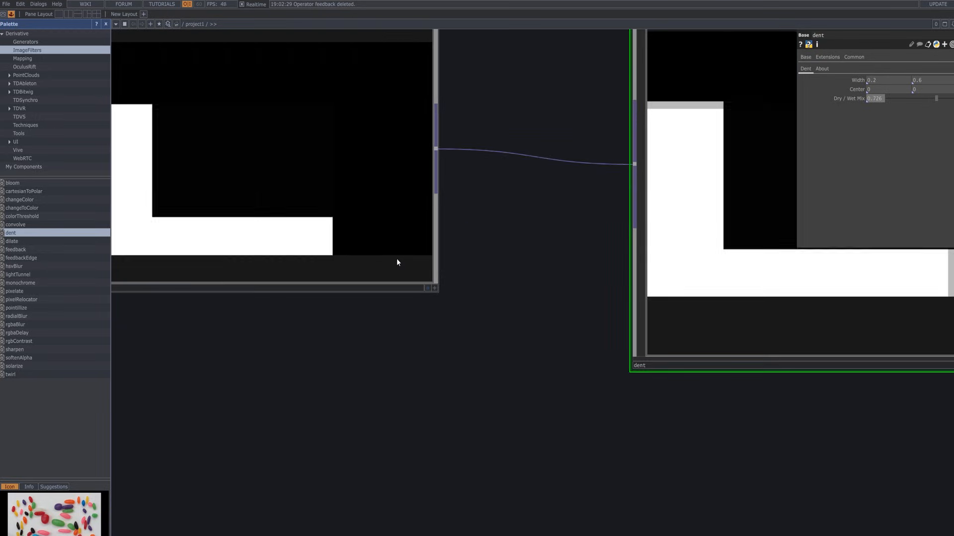
scroll(397, 259, "down", 4)
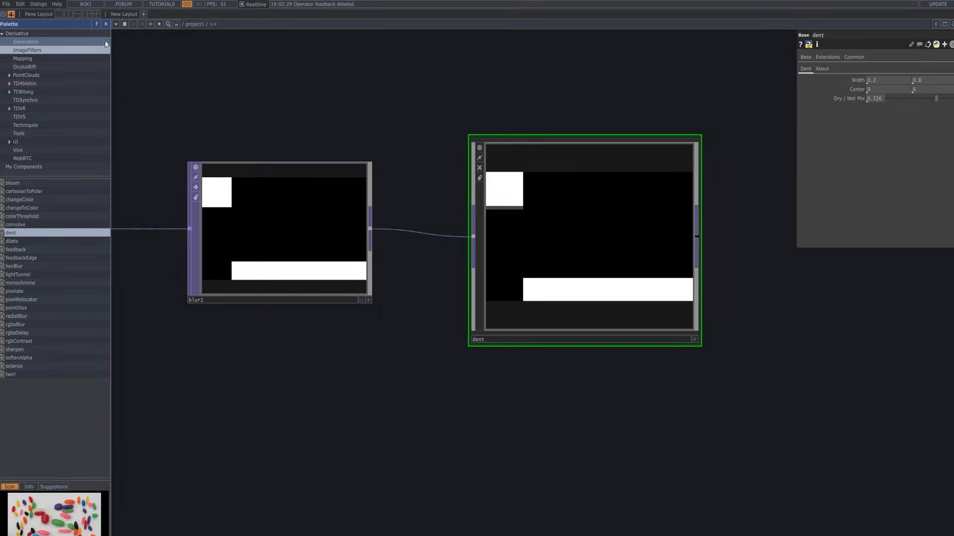
left_click(105, 24)
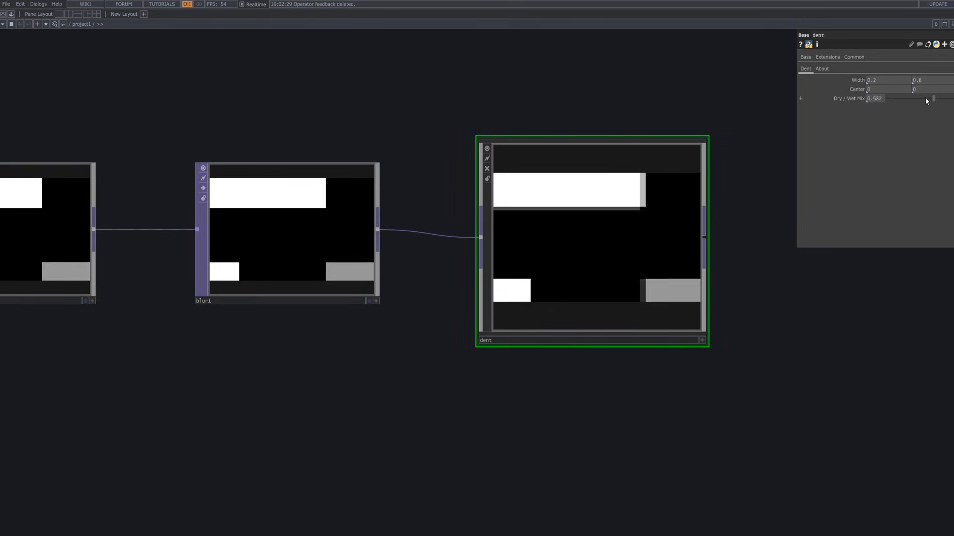
left_click_drag(907, 98, 936, 110)
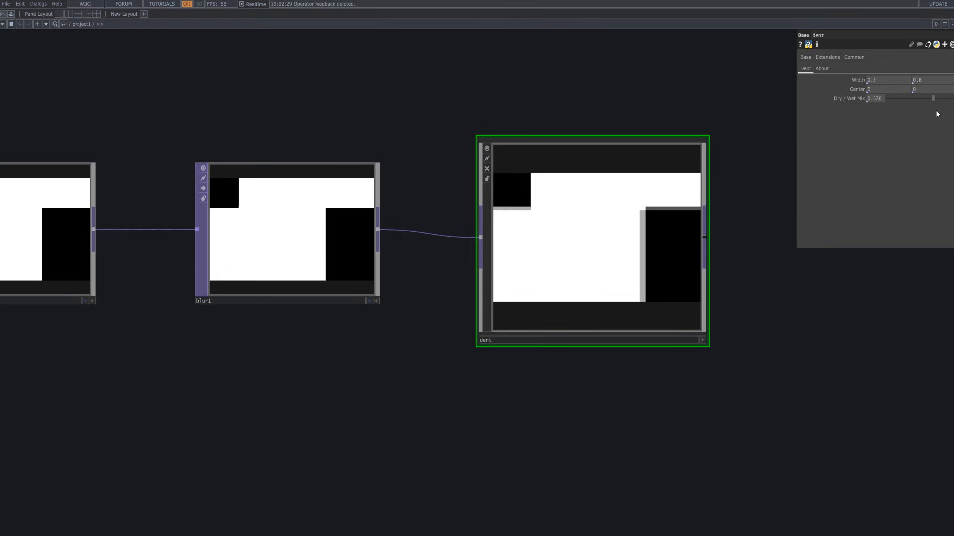
left_click_drag(936, 111, 939, 113)
scroll(690, 310, "down", 8)
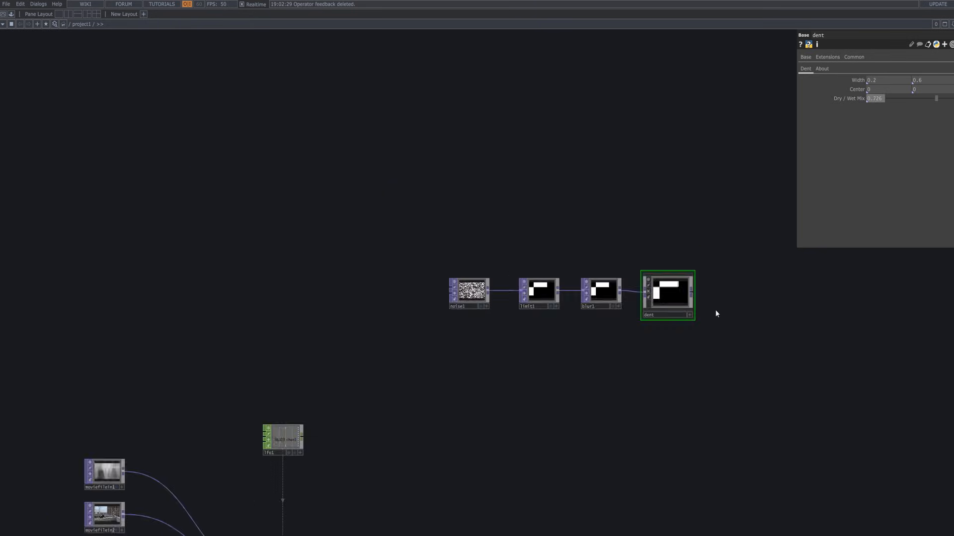
left_click_drag(766, 311, 565, 262)
scroll(565, 262, "up", 2)
scroll(565, 262, "up", 3)
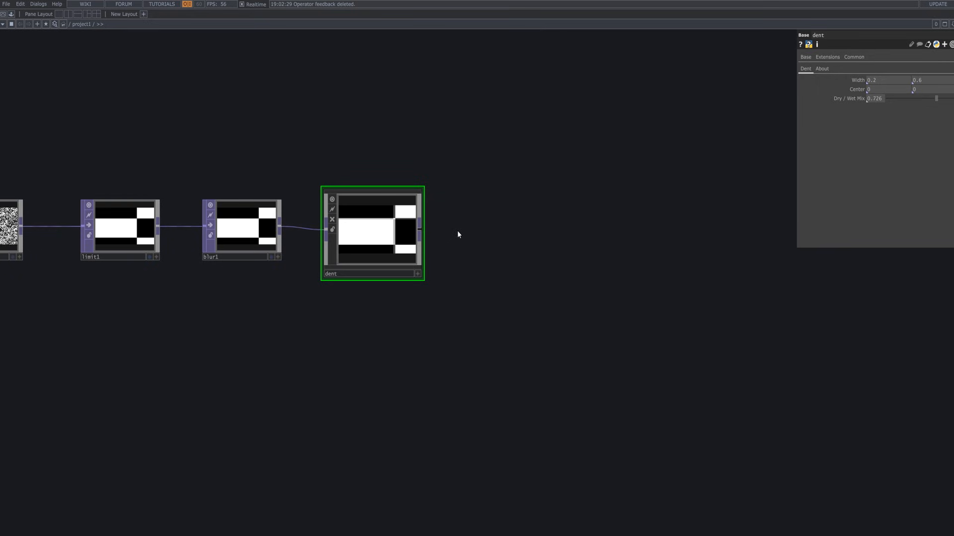
right_click(422, 231)
type("dis")
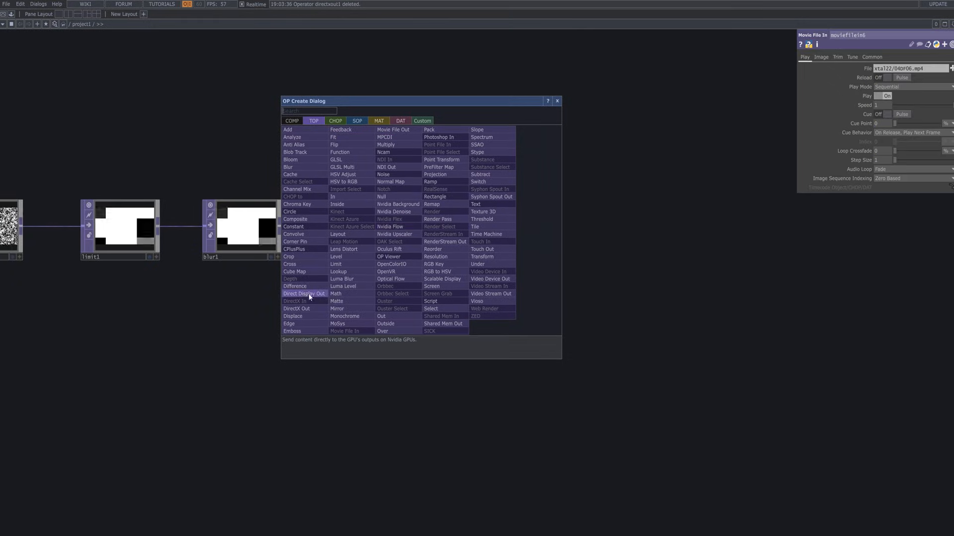
left_click(308, 287)
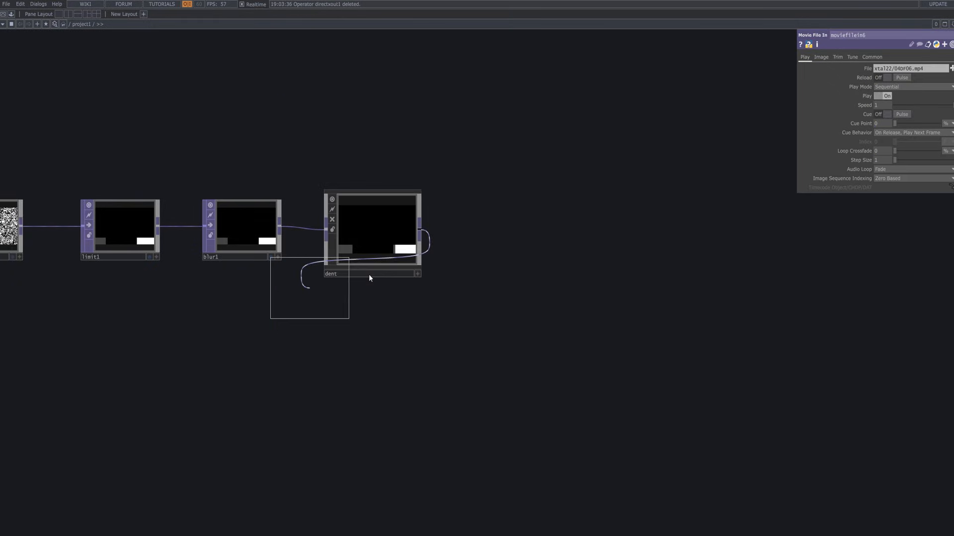
left_click(558, 239)
key("Delete")
Step: Add a Displace TOP fed by the dent component and place it below and to the right of dent
key("Tab")
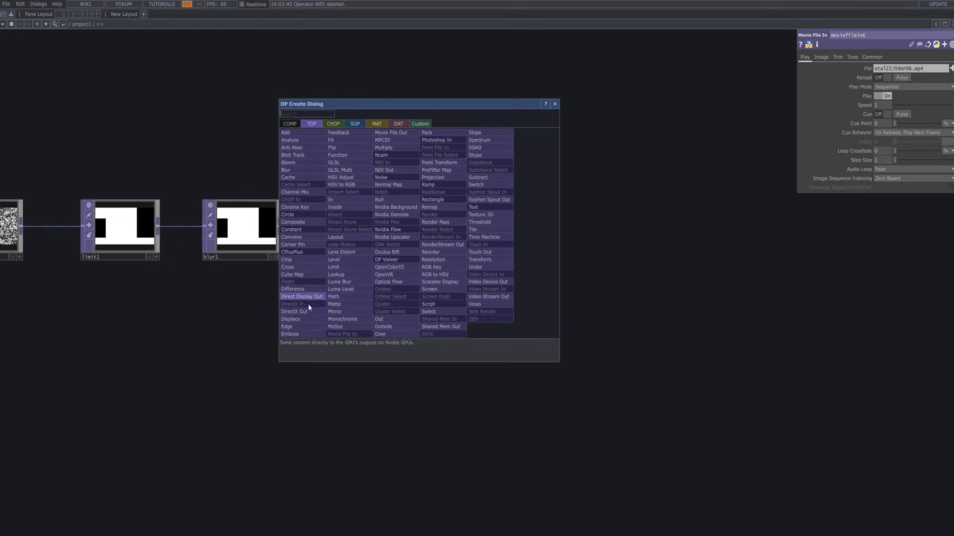
left_click(312, 318)
left_click(625, 250)
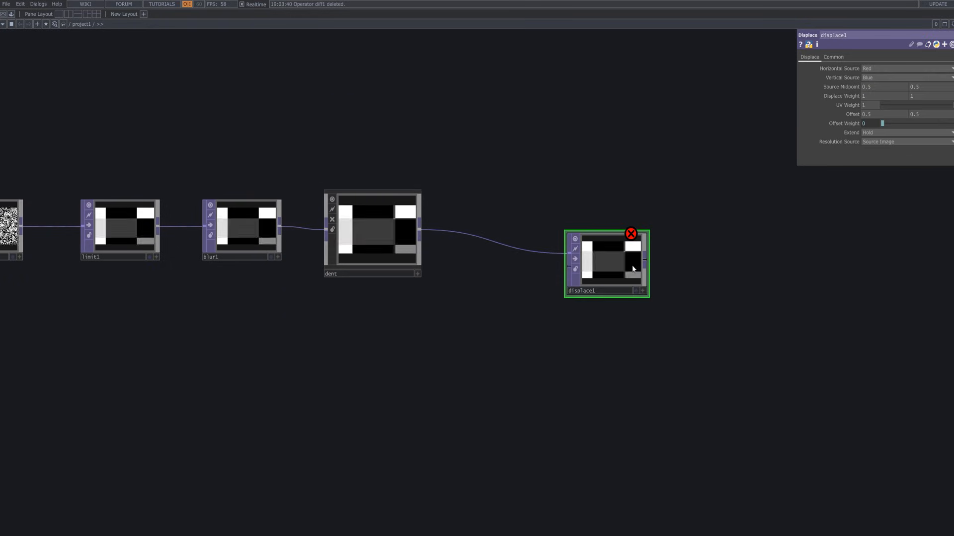
left_click_drag(624, 251, 624, 305)
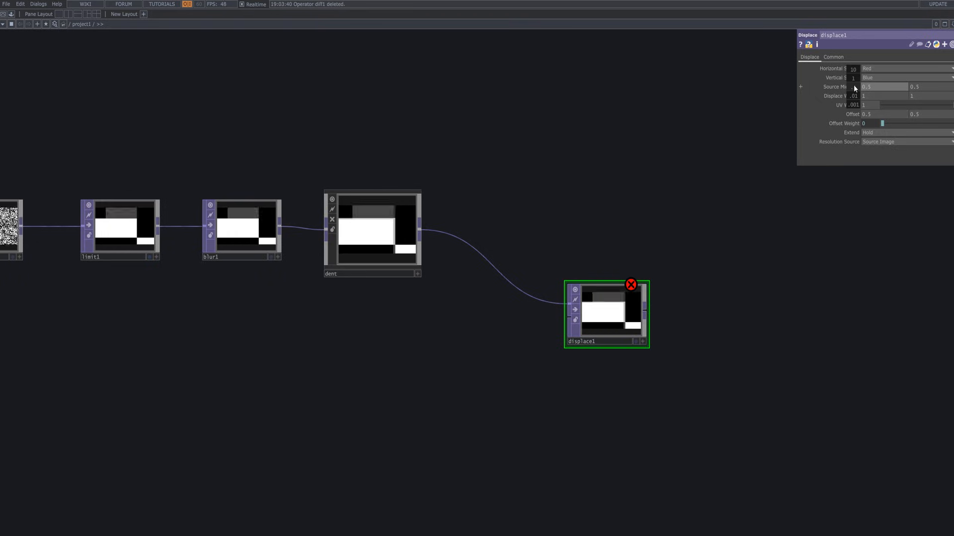
Step: Set the Displace TOP's Source Midpoint to 0.6 on both axes and its second Displace Weight value to 0
middle_click_drag(857, 85, 867, 79)
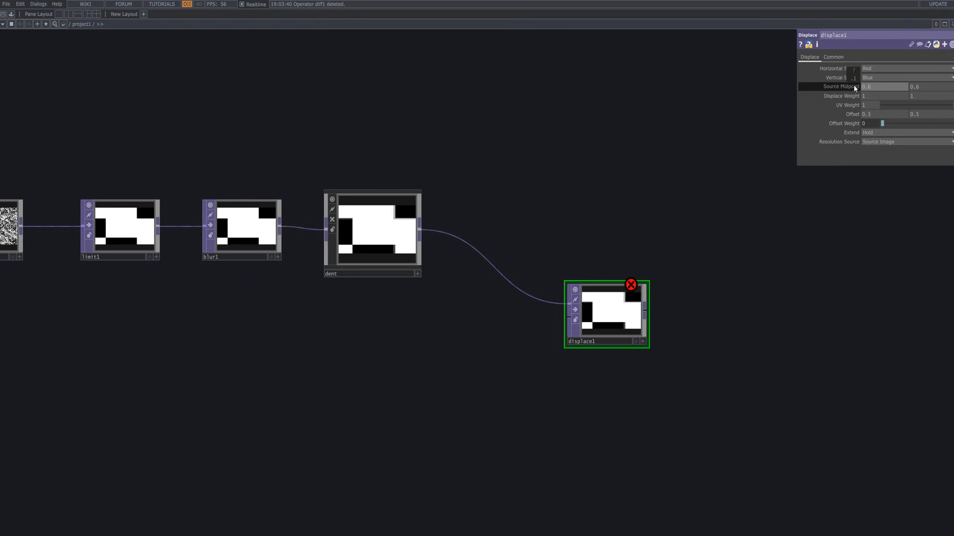
type("0")
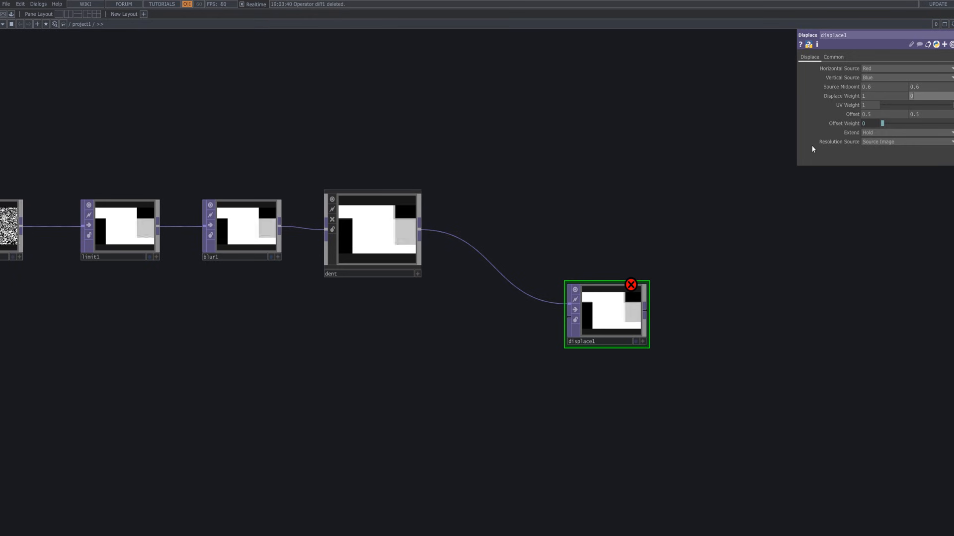
left_click(811, 145)
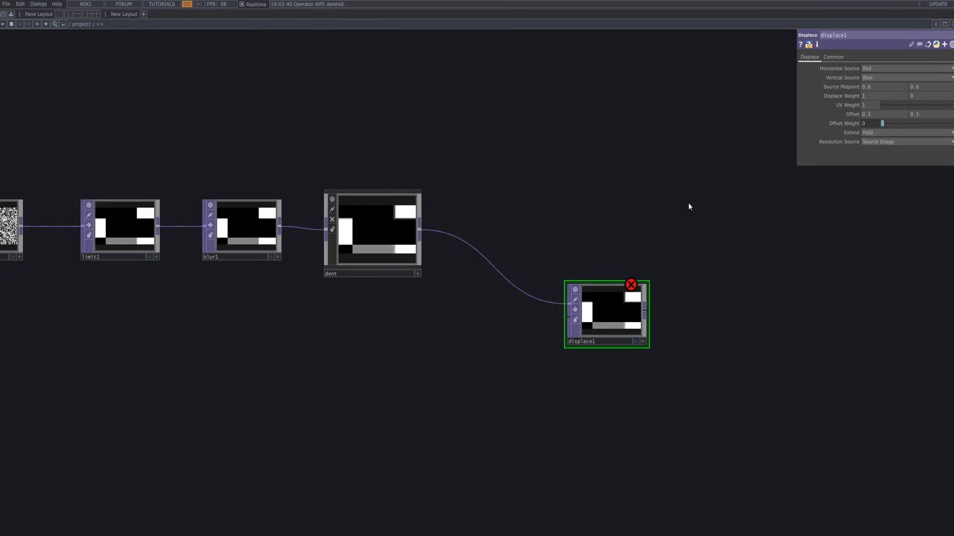
Step: Add a Ramp TOP and place it in the empty area below the dent node
scroll(553, 198, "down", 5)
left_click_drag(519, 324, 521, 290)
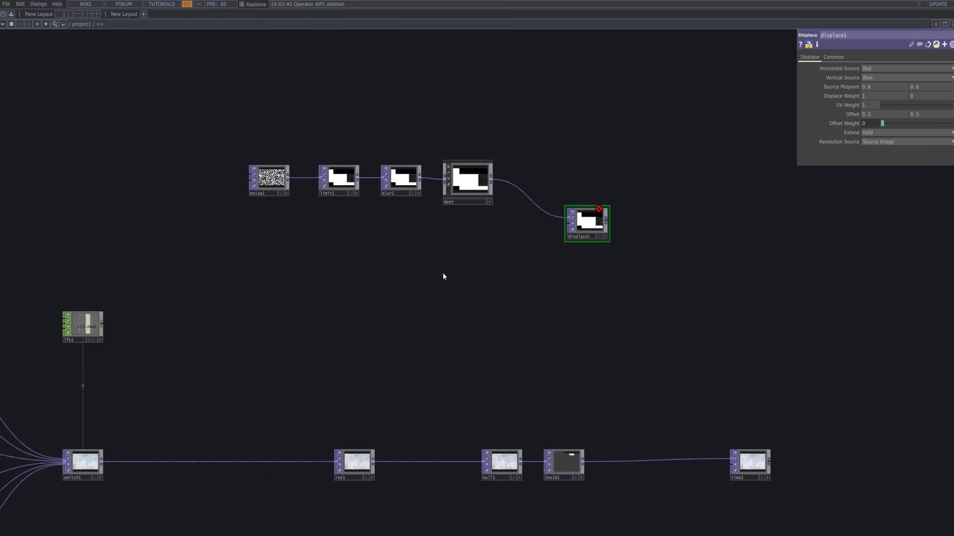
key("Tab")
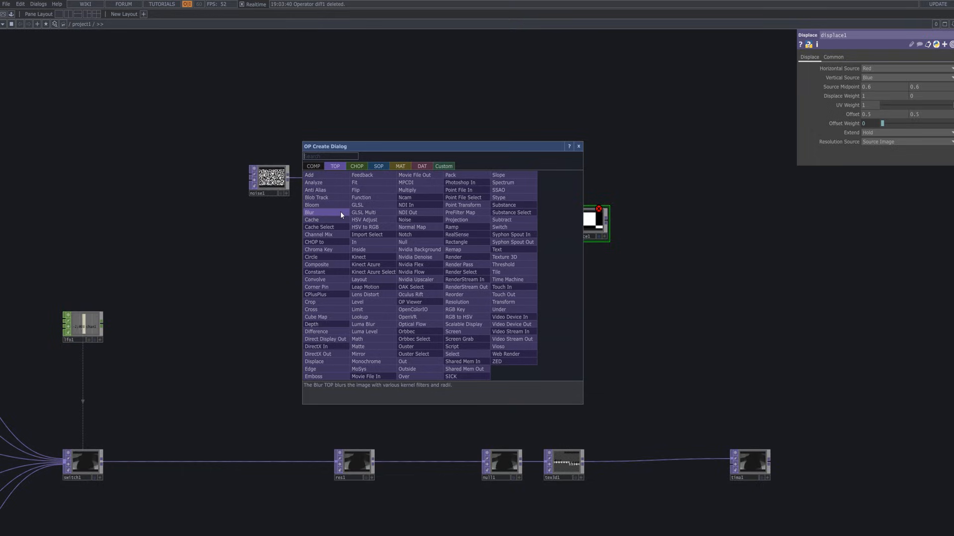
type("ra")
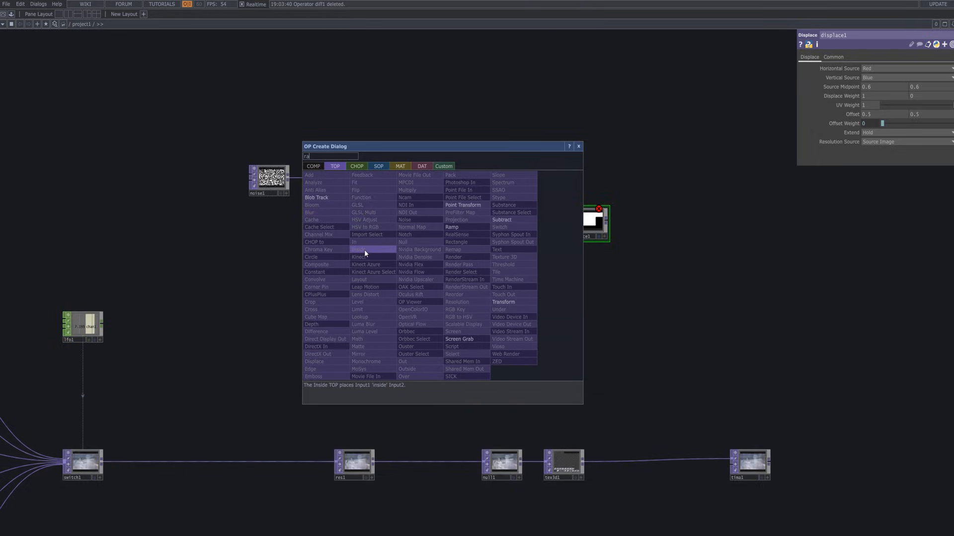
type("mp")
left_click(477, 227)
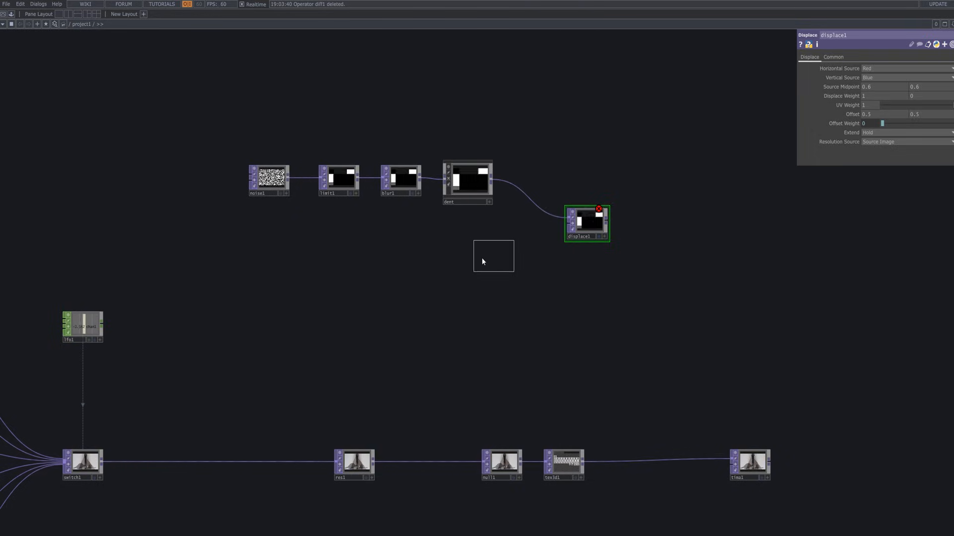
left_click(479, 260)
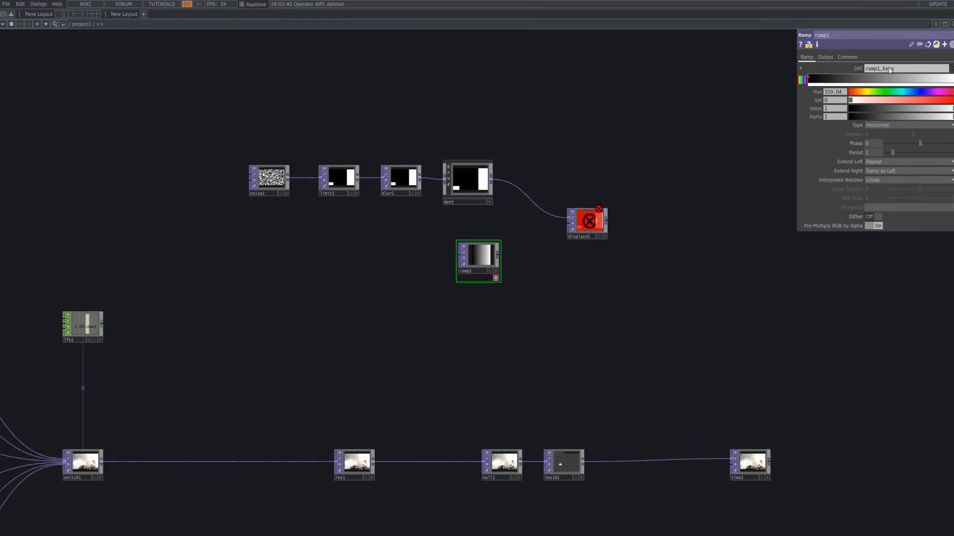
Step: Set the Ramp TOP to a custom output resolution of 1920 x 1080 and connect it to the Displace TOP's second input
left_click(847, 57)
left_click(951, 70)
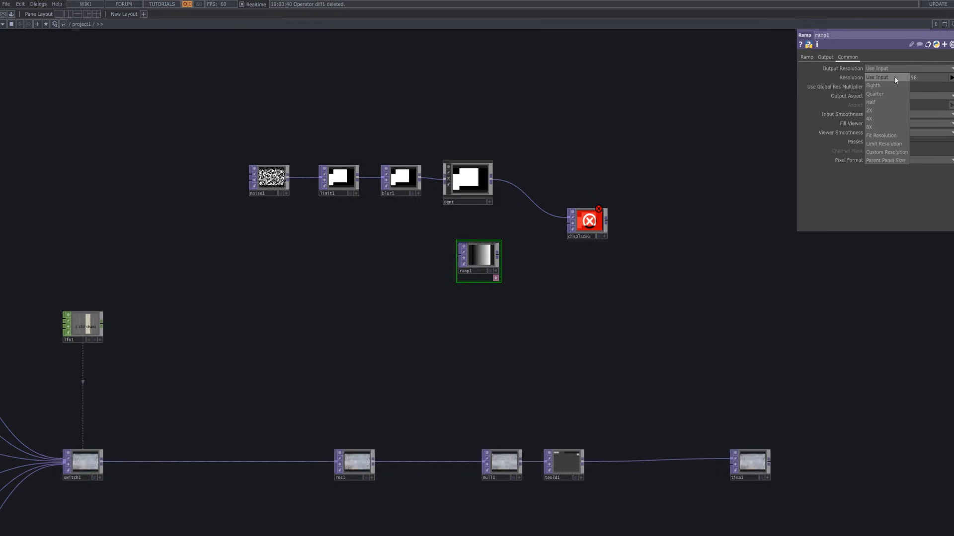
left_click(882, 151)
left_click(951, 78)
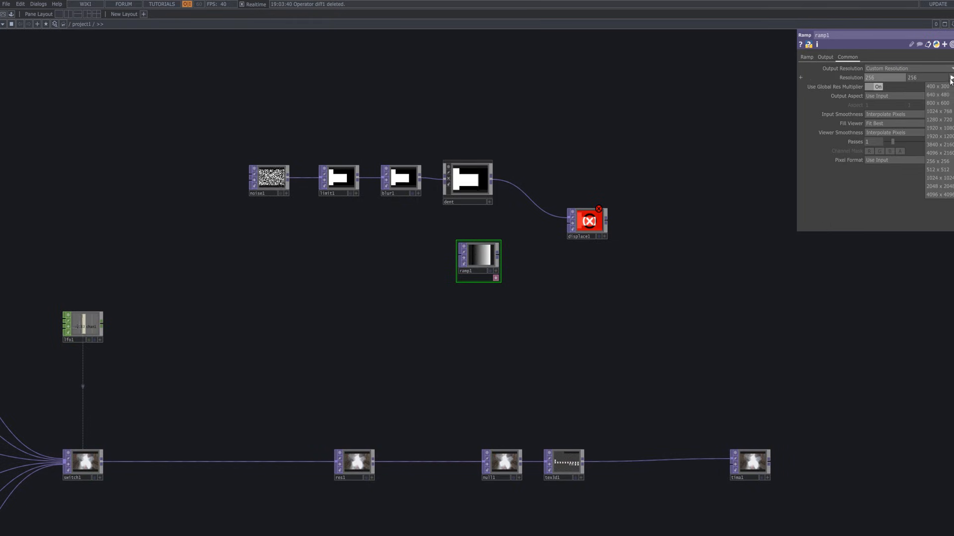
left_click(939, 128)
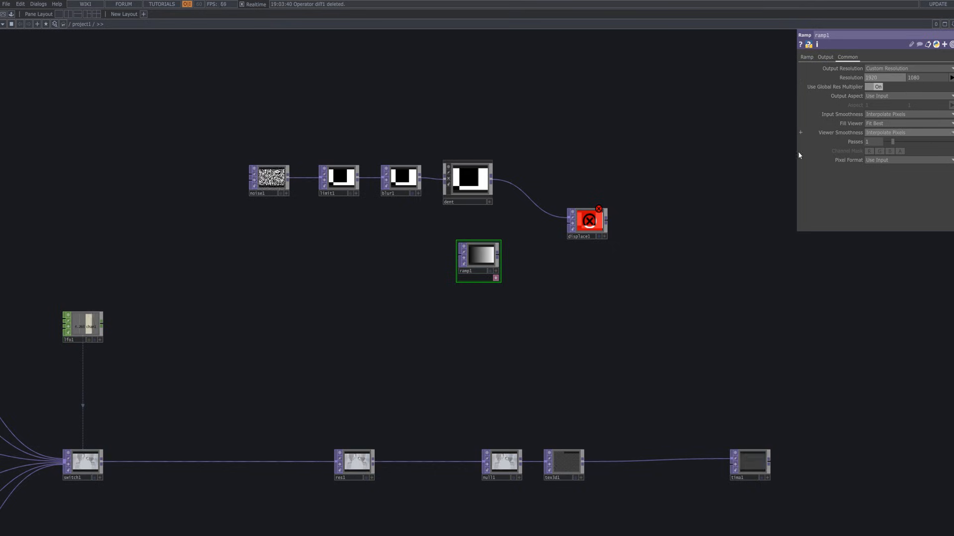
left_click(498, 257)
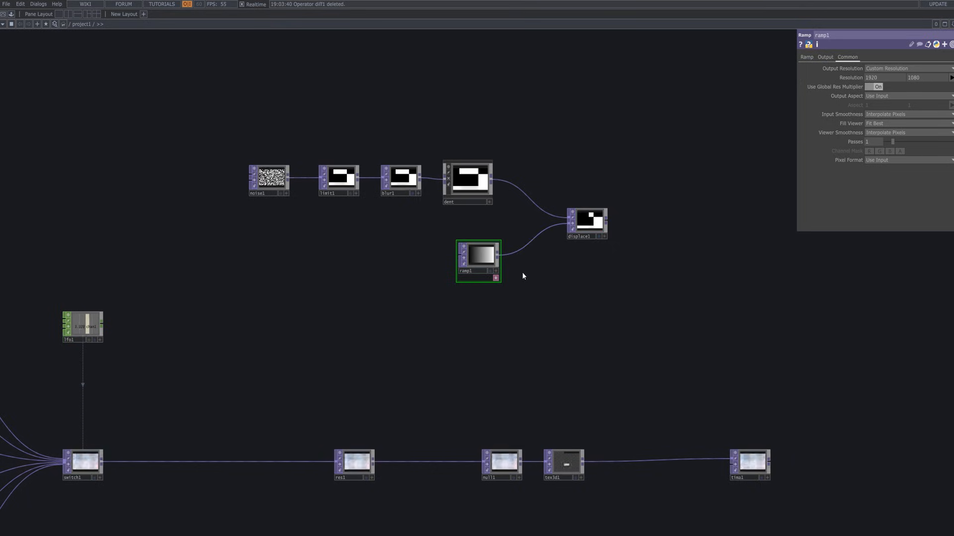
Step: Color the ramp red by setting Saturation to 1 on both end keys and Value to 0.183 on the dark key
left_click(812, 57)
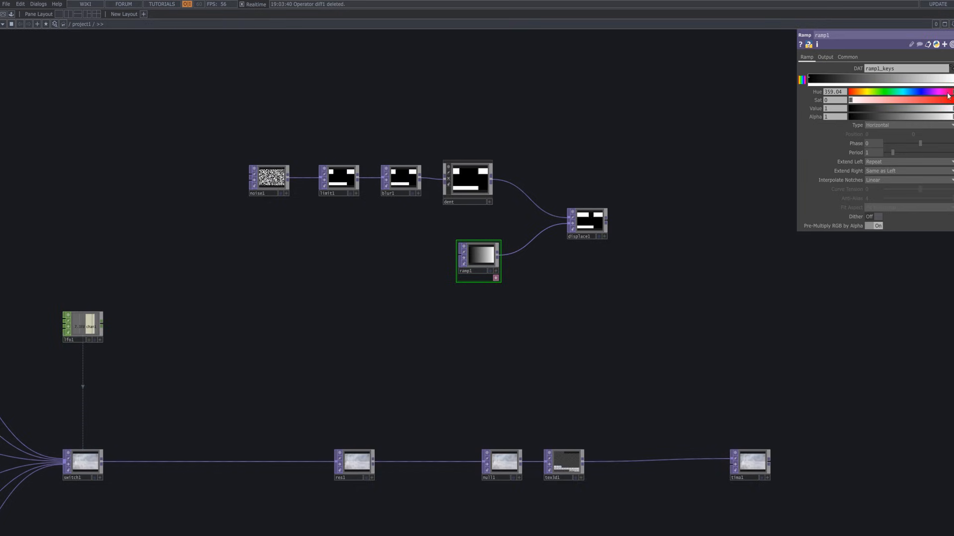
mouse_move(946, 101)
left_mouse_down()
mouse_move(933, 101)
mouse_move(953, 101)
left_mouse_up()
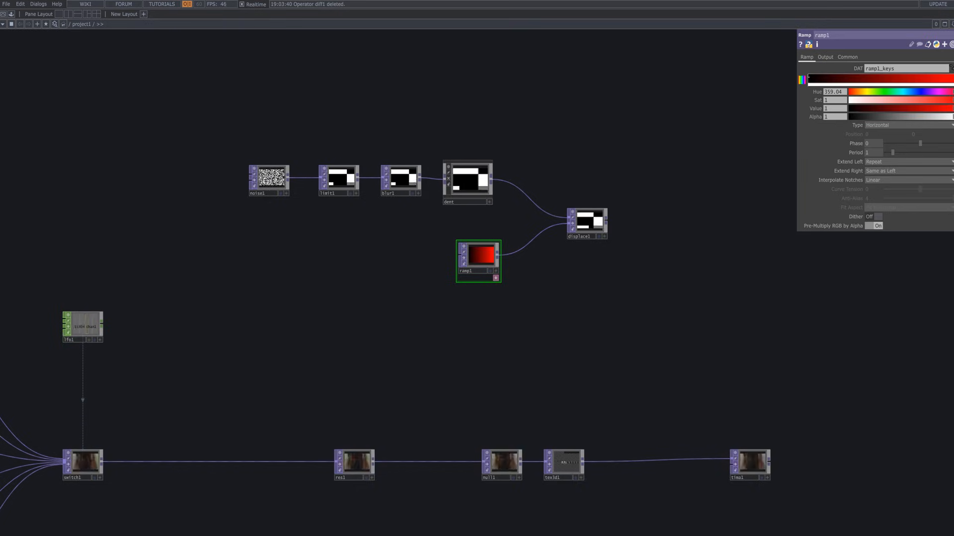
left_click(808, 76)
left_click_drag(851, 108, 777, 109)
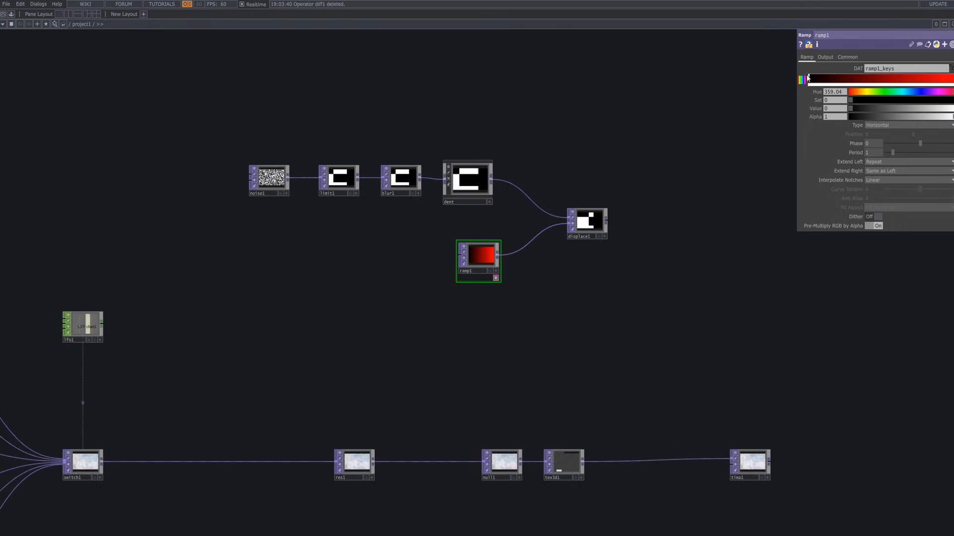
left_click(889, 107)
left_click_drag(924, 101, 826, 119)
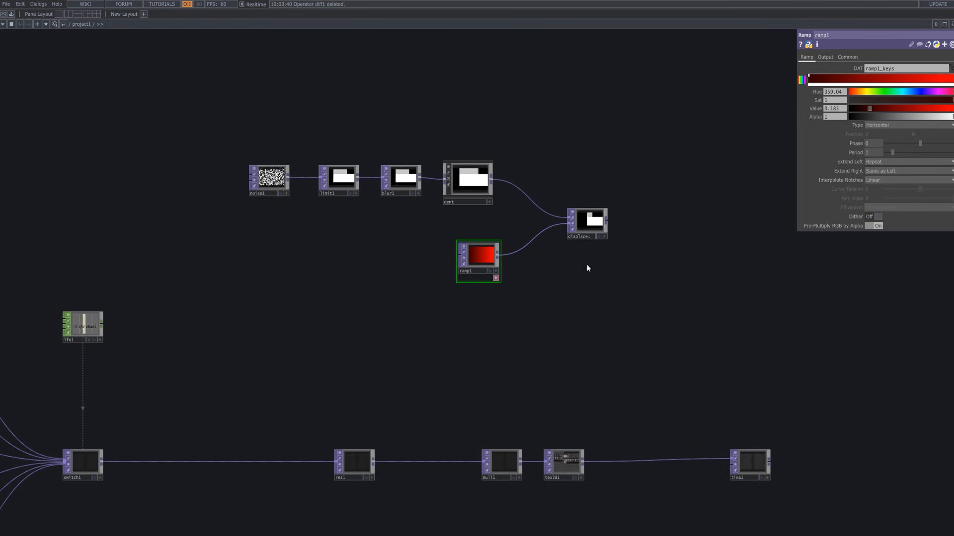
Step: Expand the ramp's Period parameter and place a new LFO CHOP directly below the Ramp TOP
left_click(856, 153)
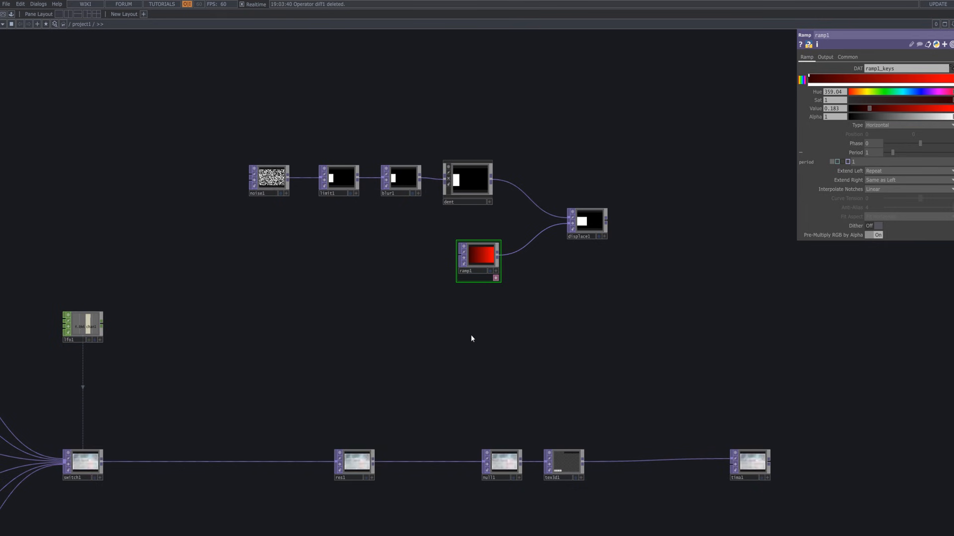
key("Tab")
left_click(381, 231)
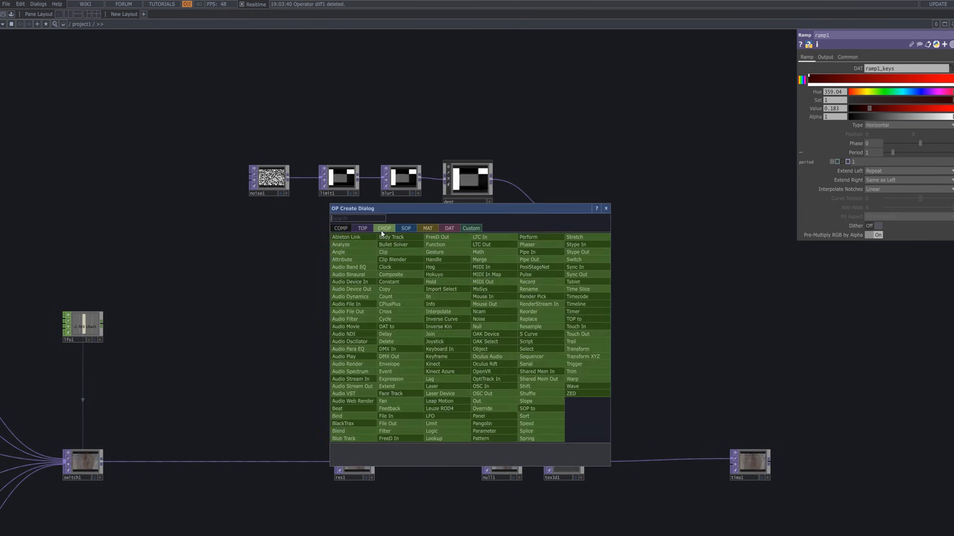
left_click(437, 416)
left_click(481, 320)
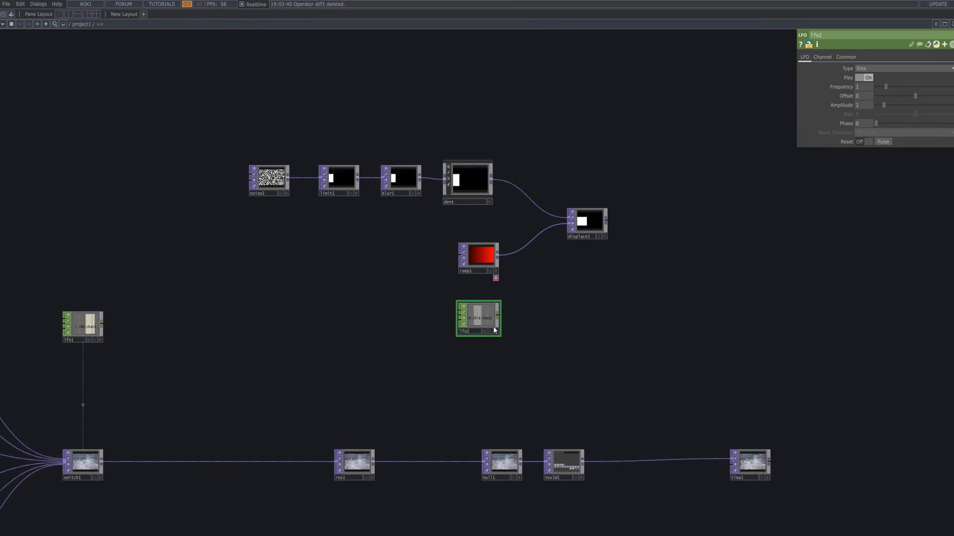
Step: Check the settings of lfo1, and set lfo2's Frequency to 0.04, Offset to 2 and Amplitude to 0.62
left_click(90, 322)
left_click(805, 56)
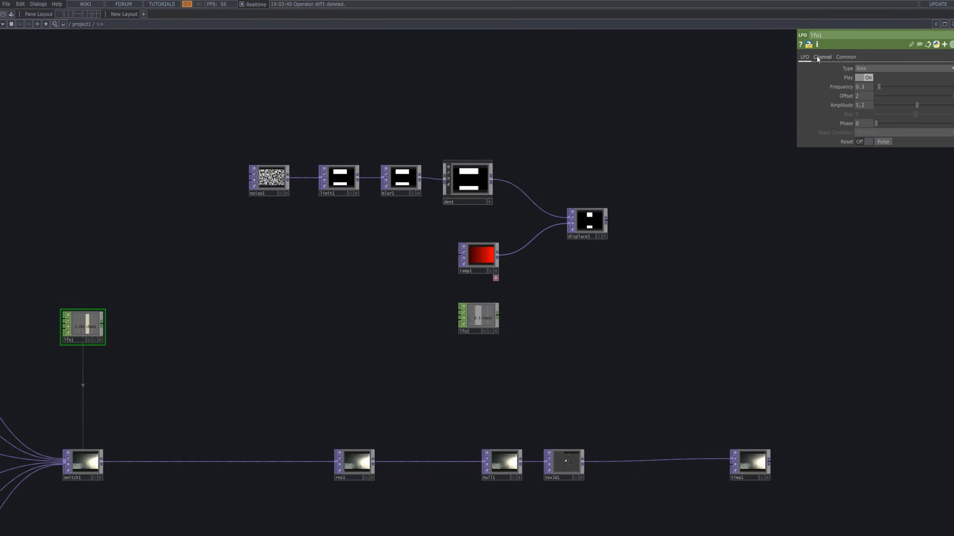
left_click(822, 56)
left_click(847, 56)
left_click(805, 57)
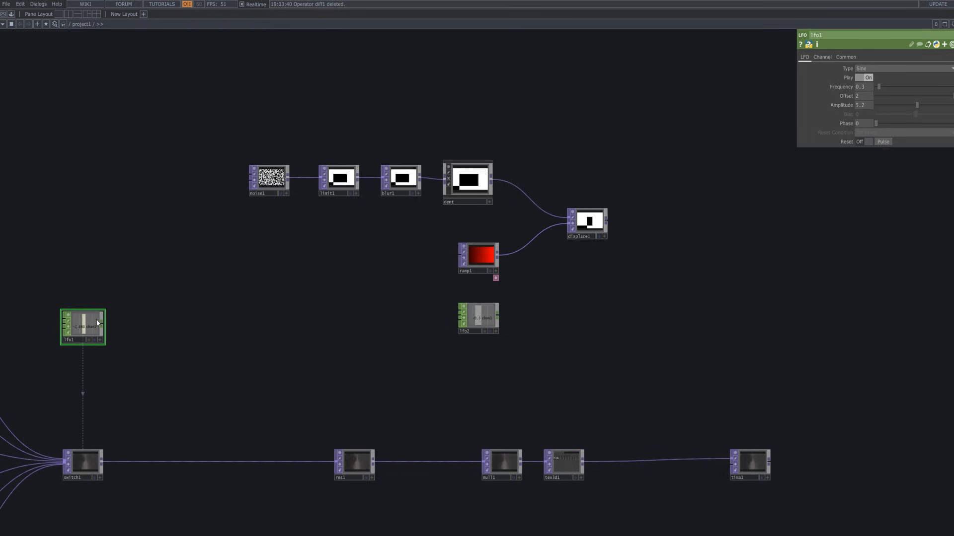
left_click(486, 315)
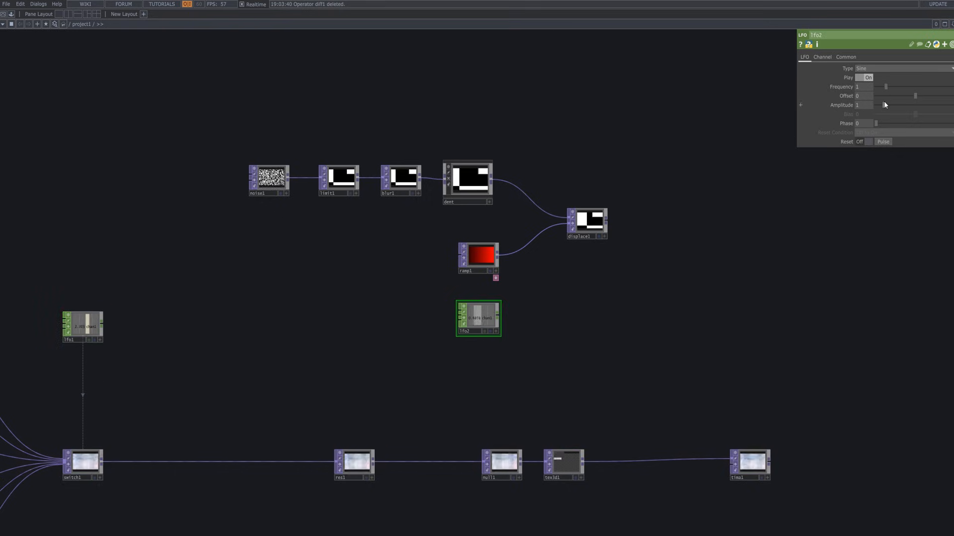
left_click_drag(887, 89, 877, 92)
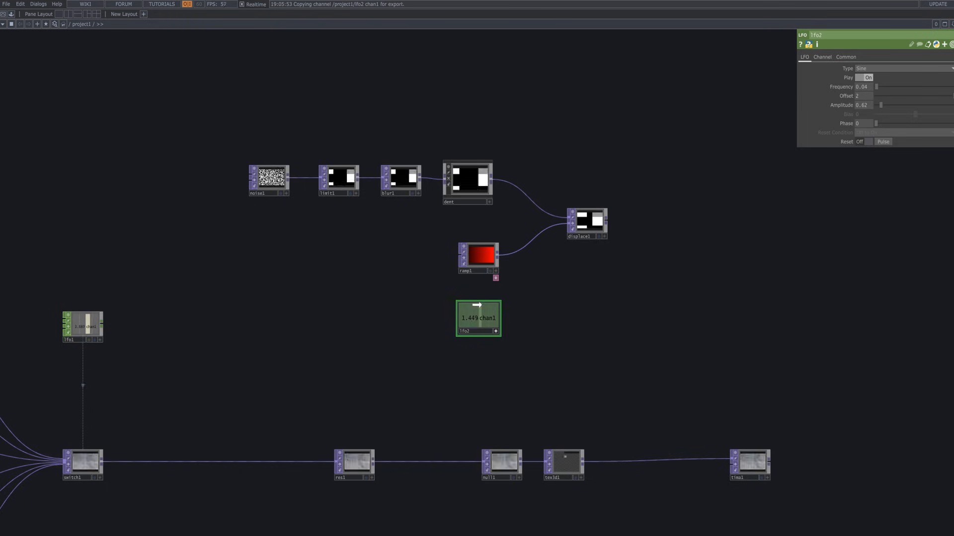
Step: Drive the ramp's Period with lfo2's chan1 through a CHOP reference and deactivate the LFO's viewer
left_click(478, 256)
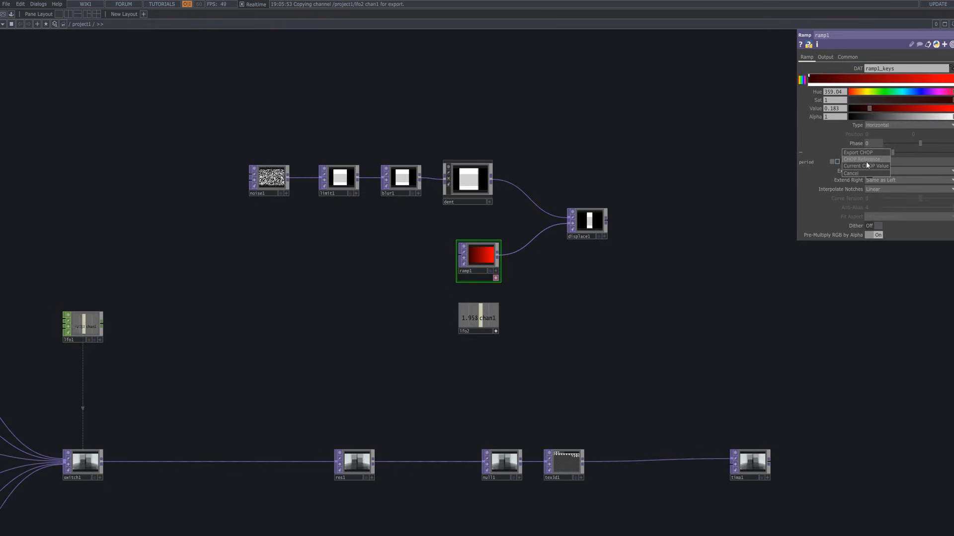
left_click(866, 160)
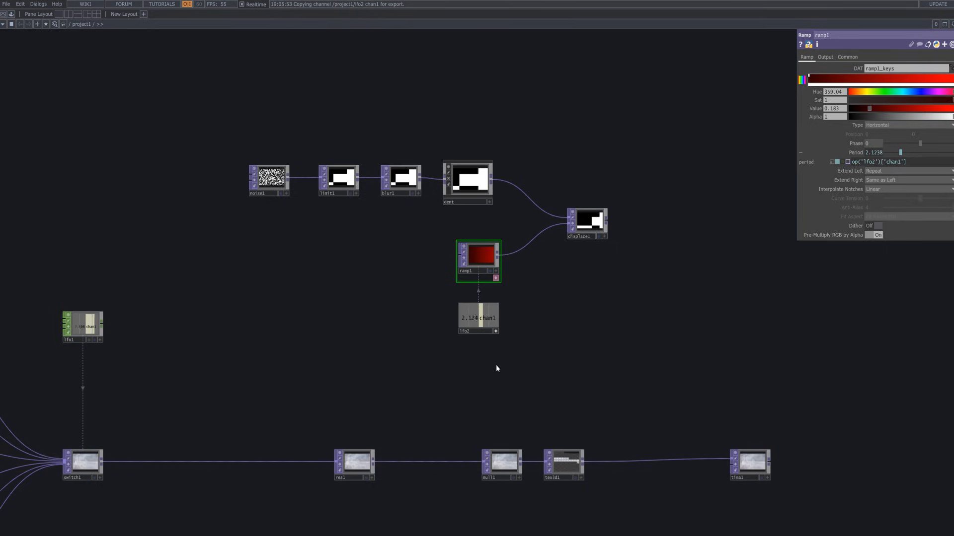
left_click(495, 332)
Step: Move the noise-to-dent chain up and to the left, and shift ramp1 with lfo2 left to sit beneath dent
left_click_drag(565, 320, 561, 347)
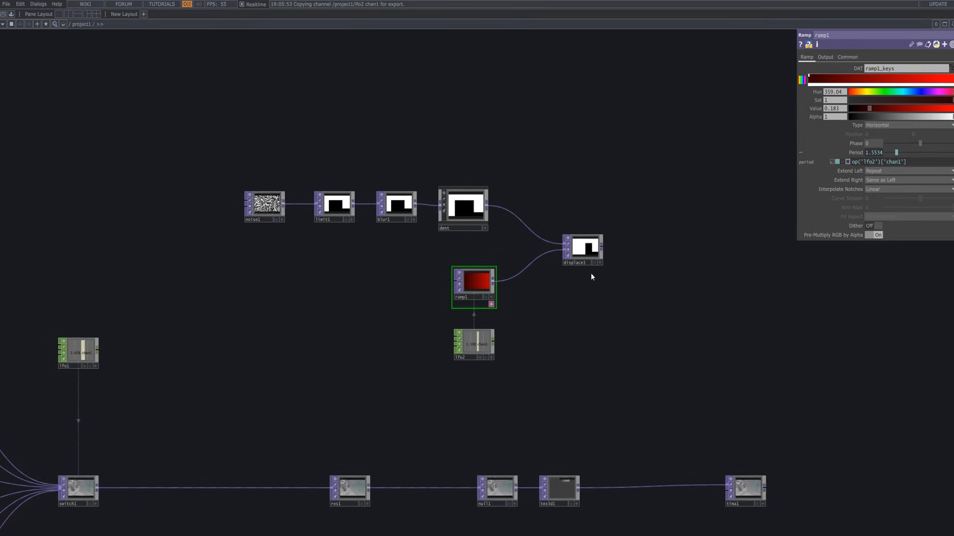
left_click_drag(504, 249, 181, 142)
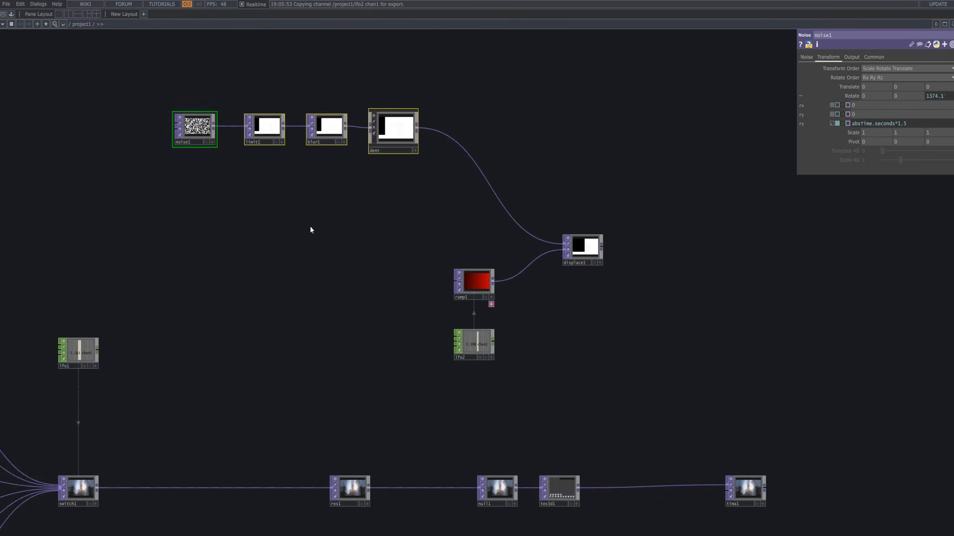
left_click(311, 226)
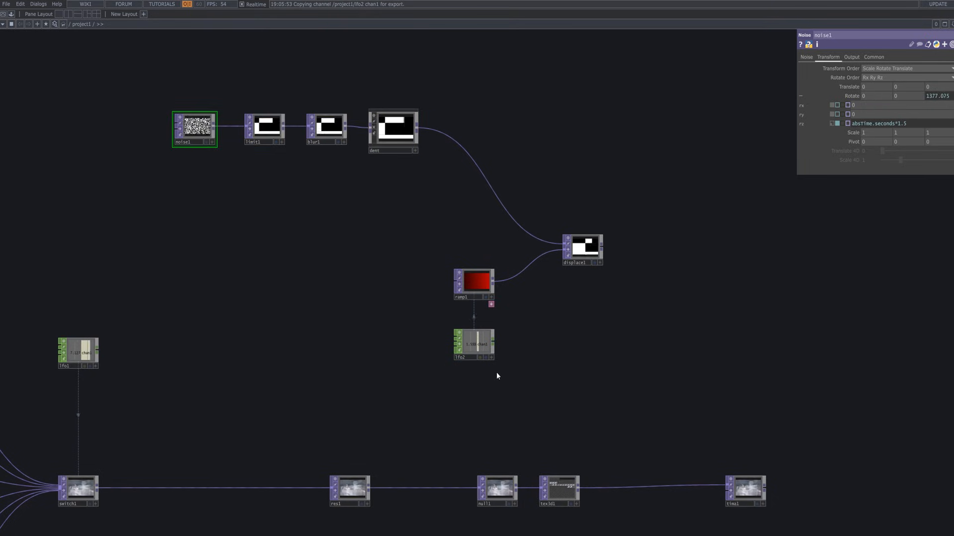
left_click_drag(497, 374, 449, 241)
left_click_drag(467, 274, 389, 292)
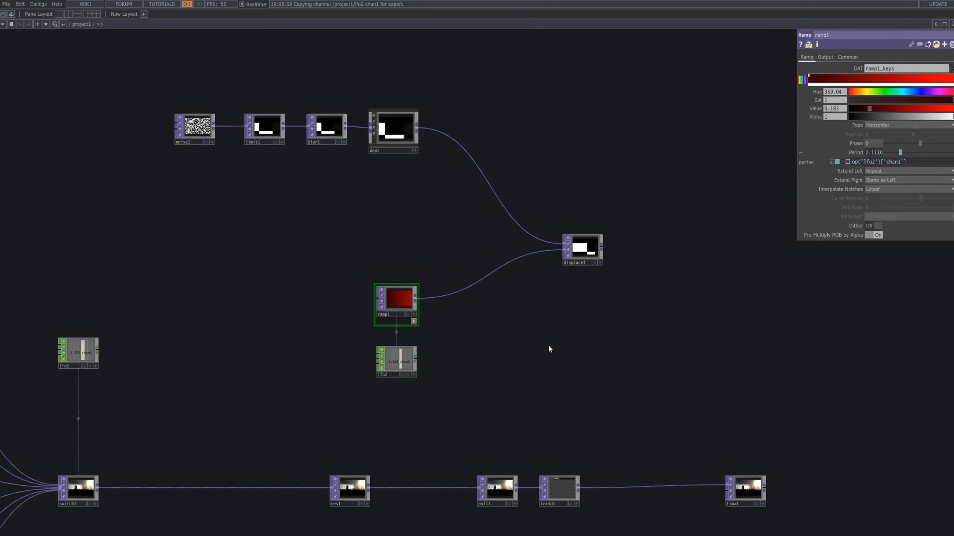
Step: Place displace1 right beside dent and compare the two nodes' outputs up close
scroll(411, 174, "up", 5)
left_click_drag(340, 365, 317, 486)
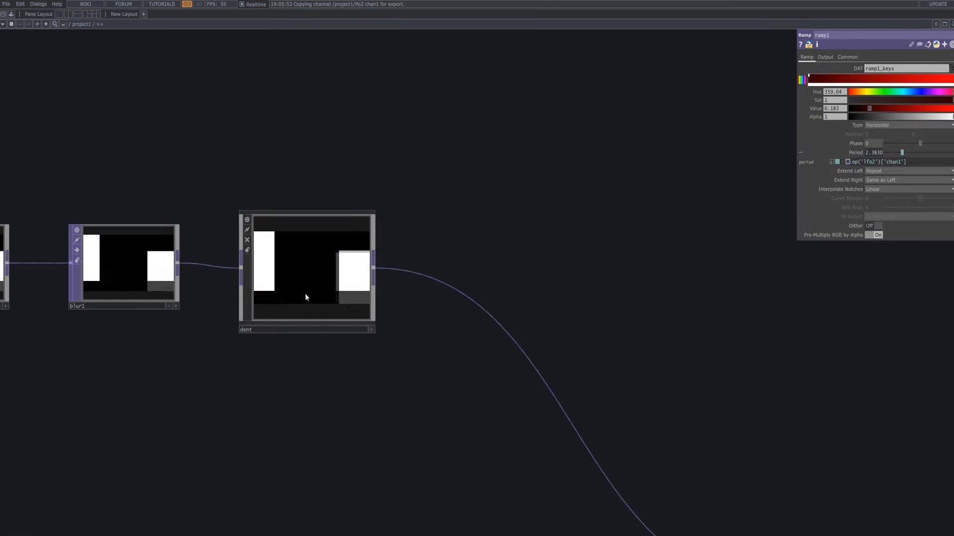
left_click_drag(444, 234, 496, 238)
scroll(497, 246, "down", 3)
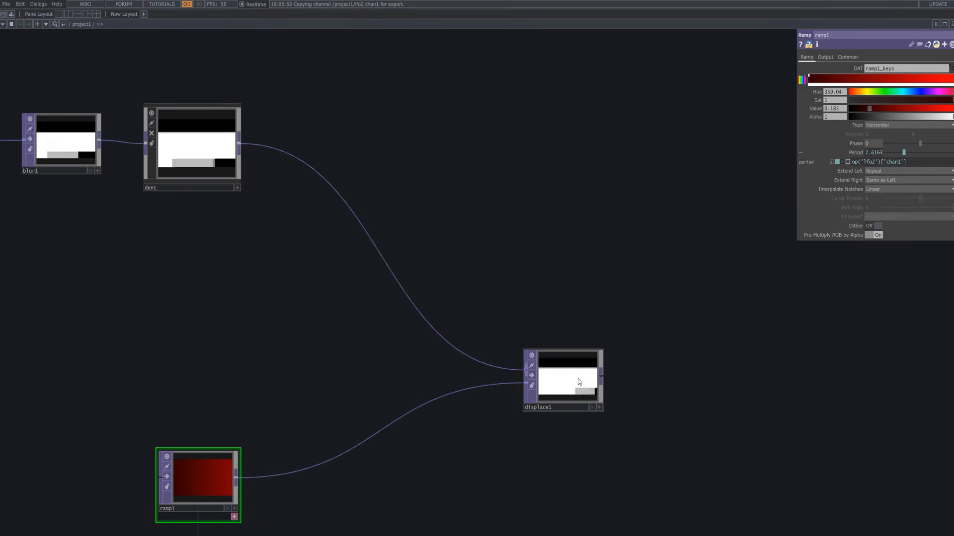
left_click_drag(528, 403, 299, 164)
scroll(293, 221, "up", 5)
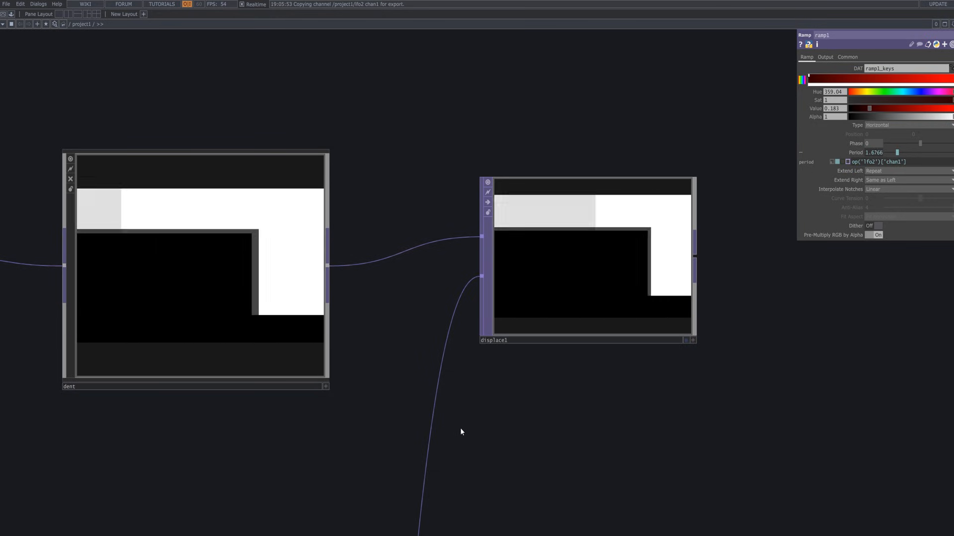
scroll(458, 428, "down", 8)
left_click_drag(555, 363, 507, 105)
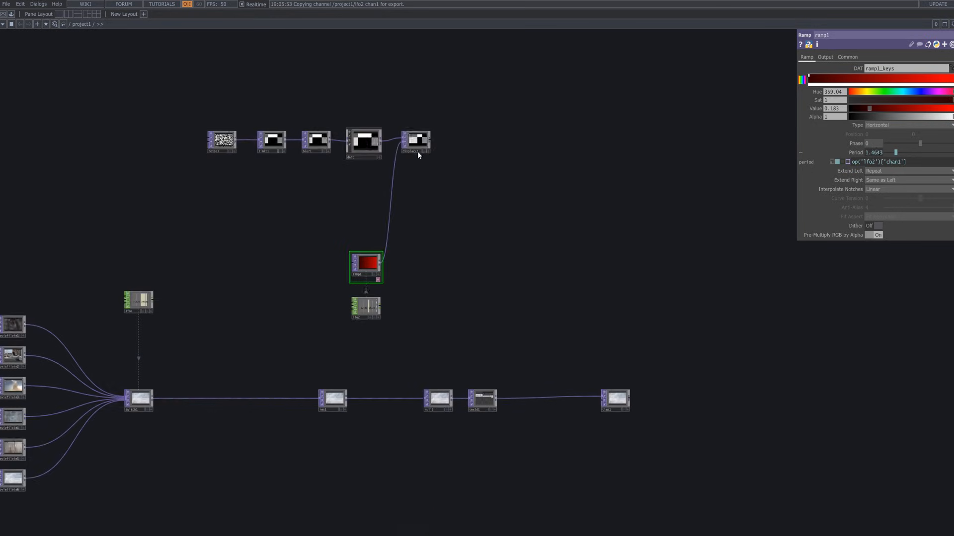
Step: Move displace1 down to the right of ramp1 and shift the whole displacement group slightly up
left_click_drag(417, 147, 506, 276)
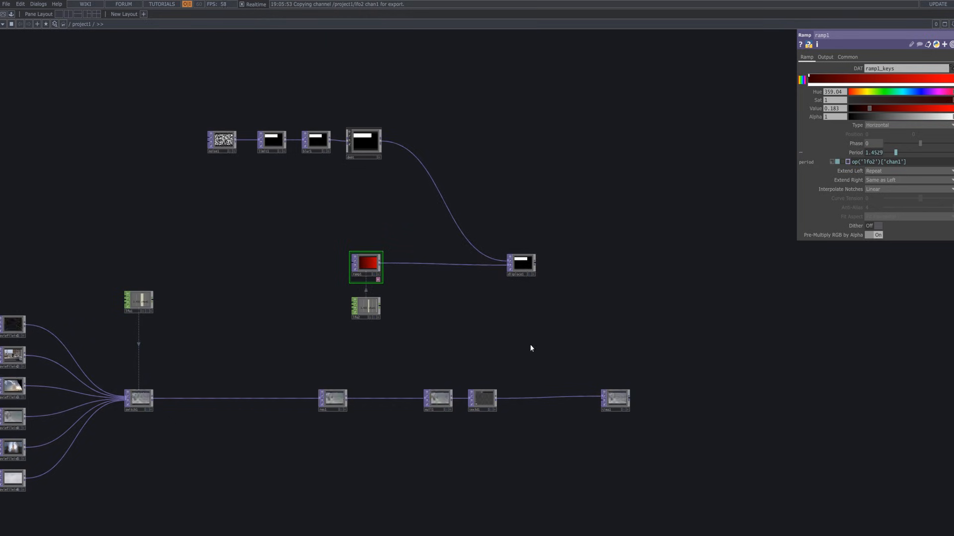
left_click_drag(543, 352, 185, 64)
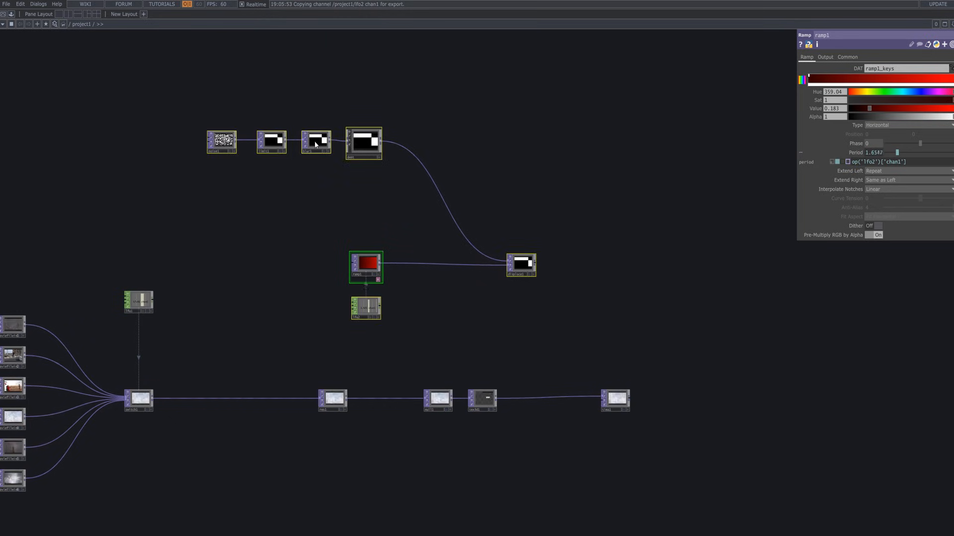
left_click_drag(366, 263, 367, 251)
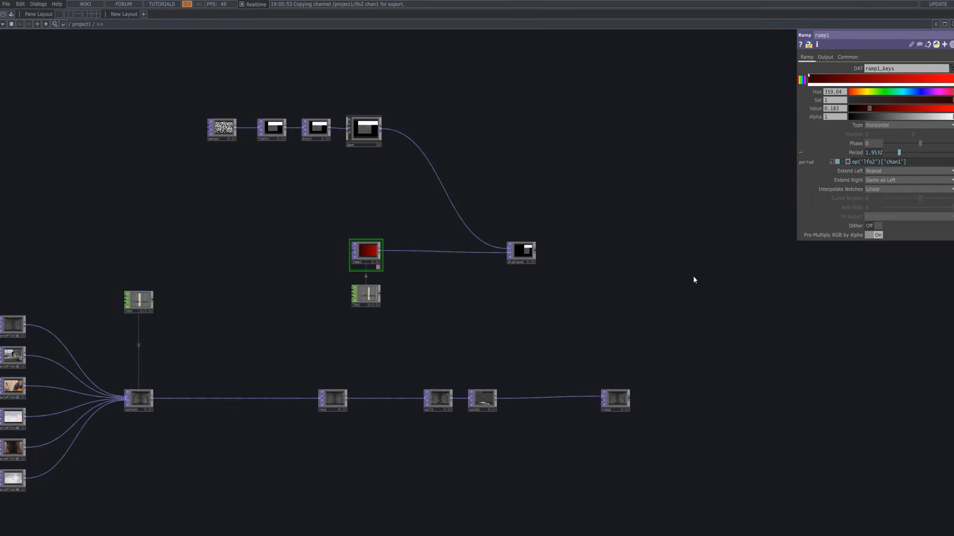
Step: Connect displace1's output to the second input of the Time Machine TOP
left_click_drag(692, 277, 577, 260)
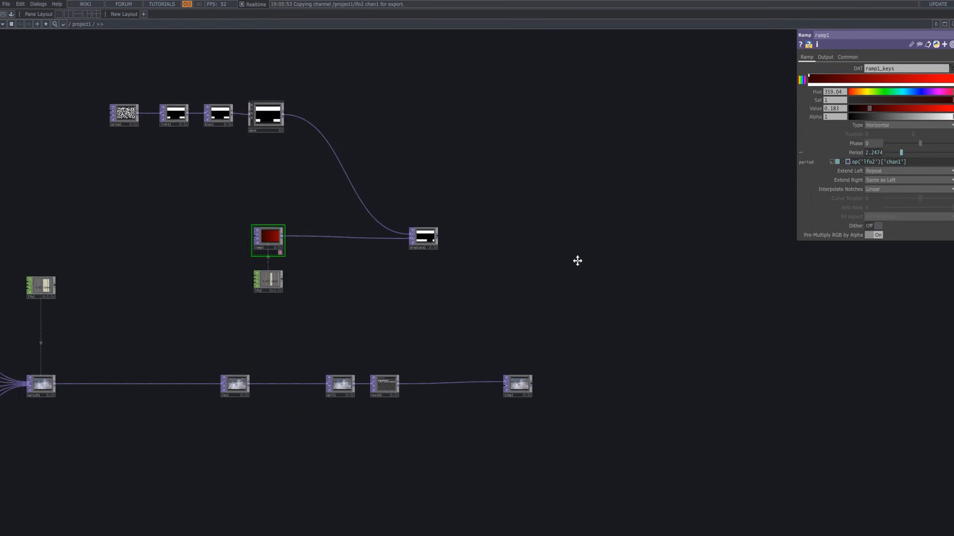
left_click(421, 234)
left_click(488, 383)
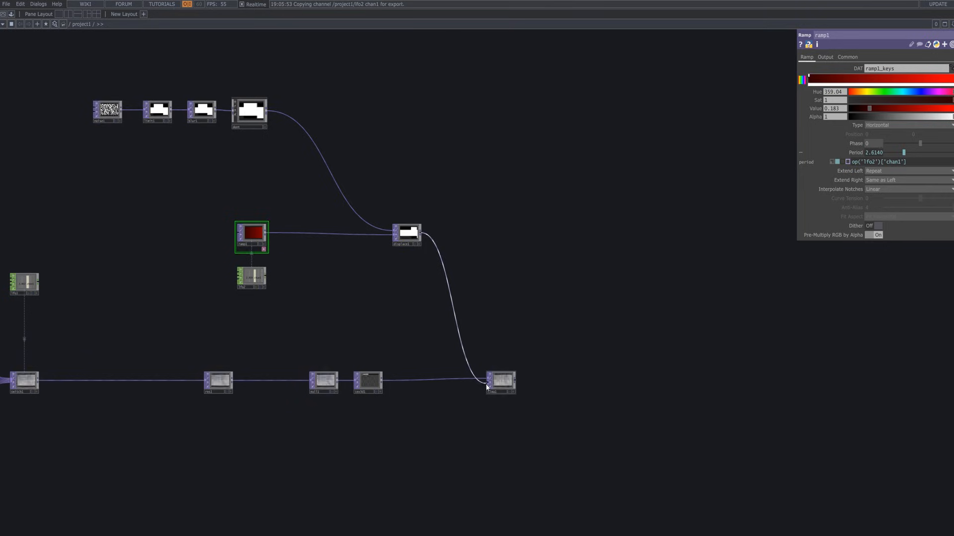
Step: Inspect the Time Machine TOP's output up close and display it as the network background
scroll(486, 385, "up", 5)
scroll(490, 384, "up", 5)
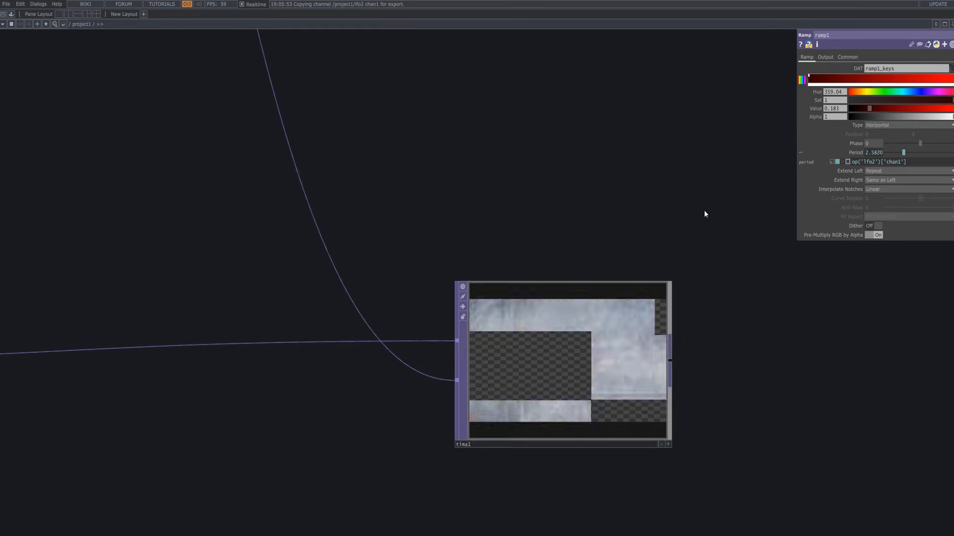
left_click_drag(702, 211, 634, 163)
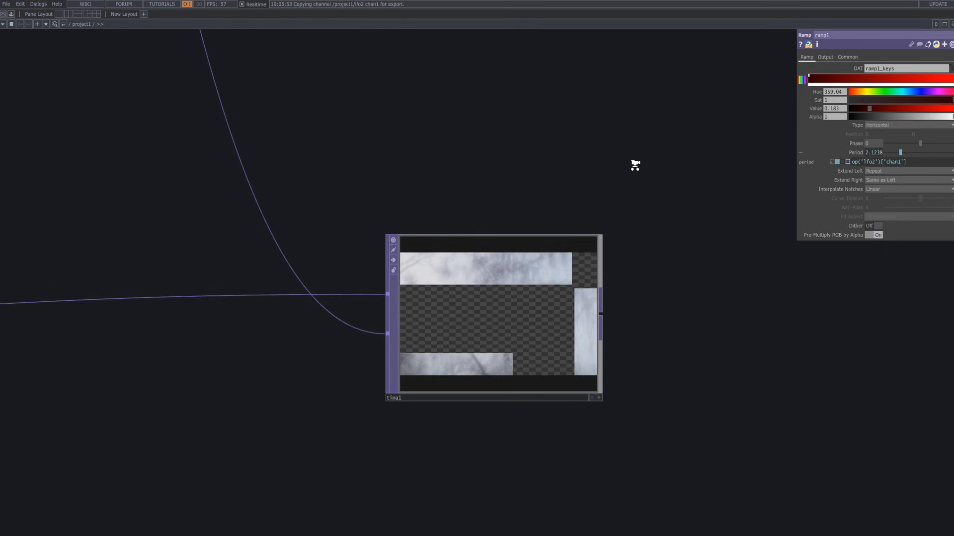
scroll(635, 164, "up", 5)
left_click_drag(640, 117, 644, 1)
left_click_drag(640, 144, 656, 64)
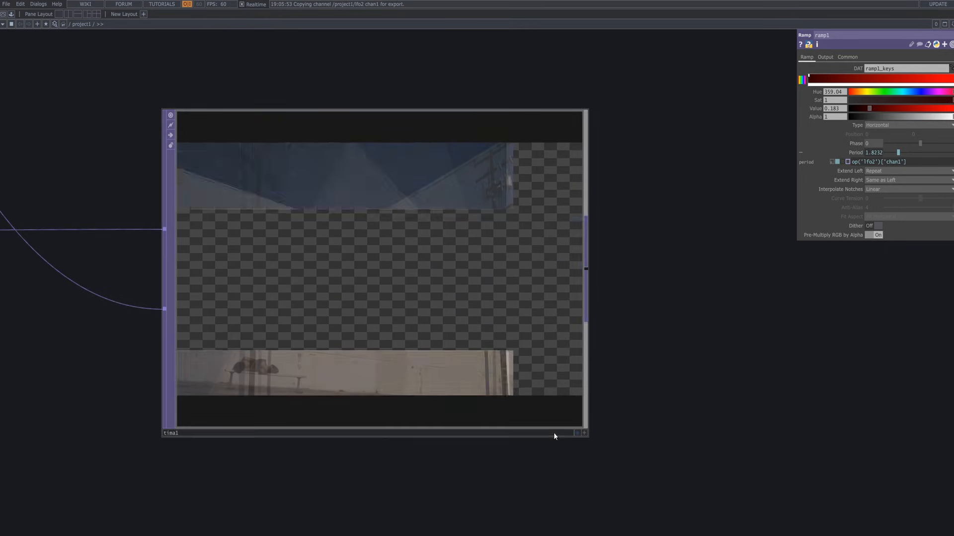
left_click(575, 433)
scroll(572, 410, "down", 10)
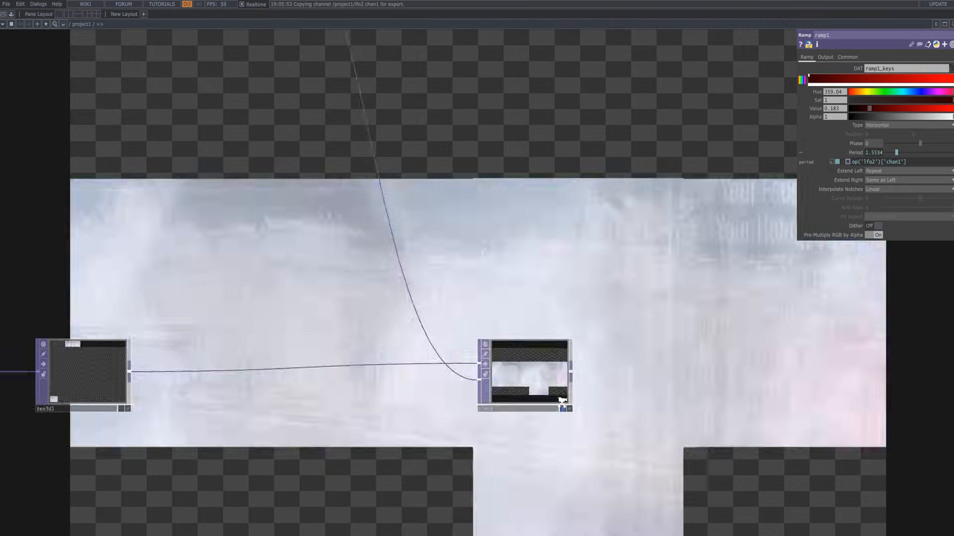
scroll(630, 328, "down", 3)
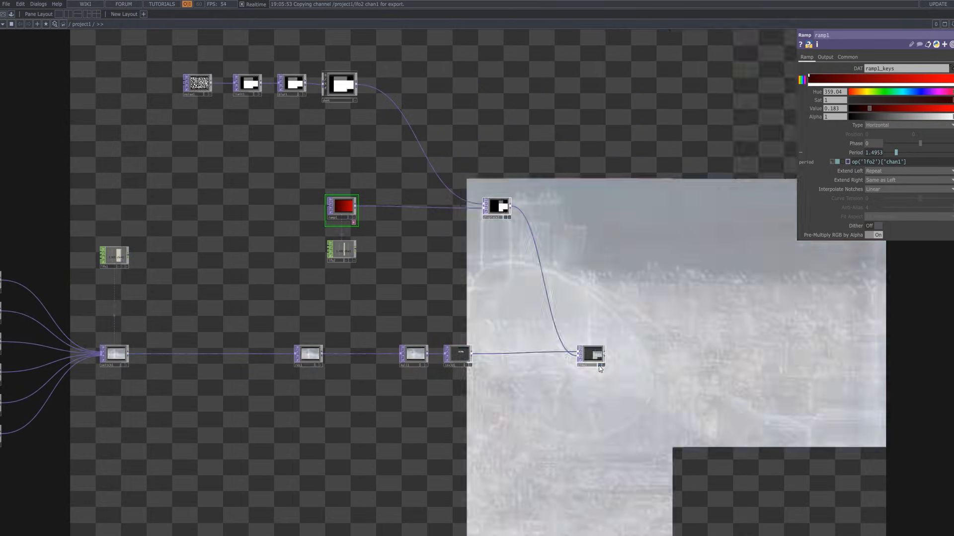
Step: Stop displaying the Time Machine TOP as the network background and select that node
left_click(599, 366)
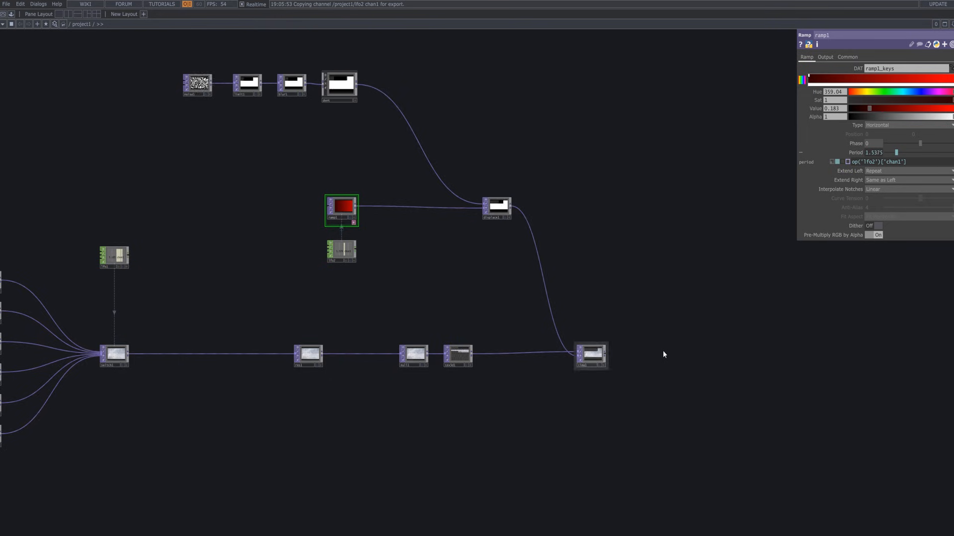
scroll(500, 366, "right", 5)
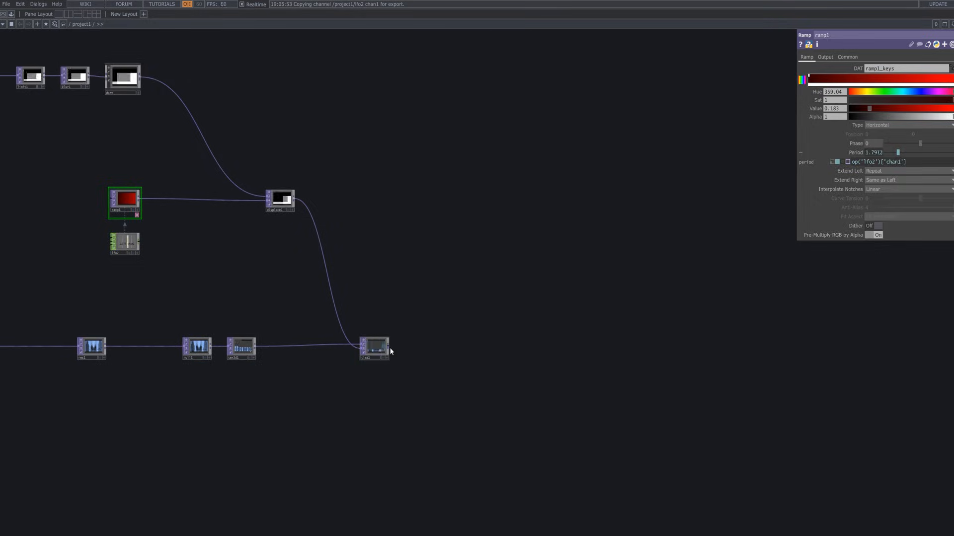
left_click(389, 349)
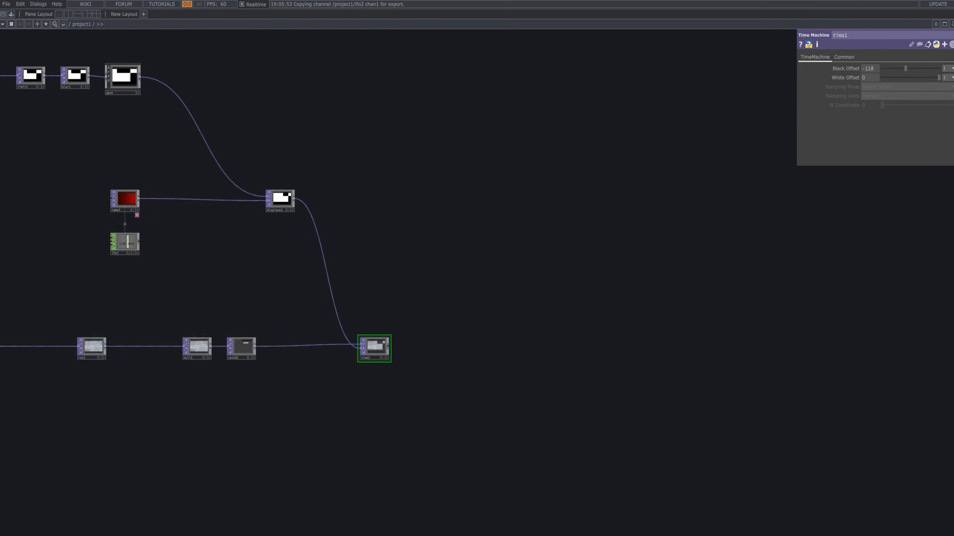
Step: Append a Transform TOP to tima1's output, placing it in line with the Time Machine node
scroll(387, 353, "up", 3)
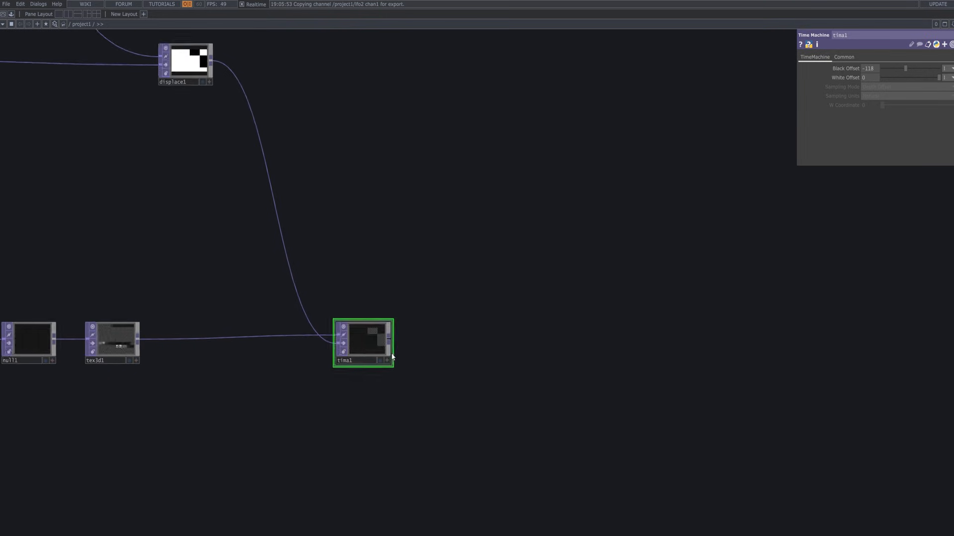
right_click(390, 339)
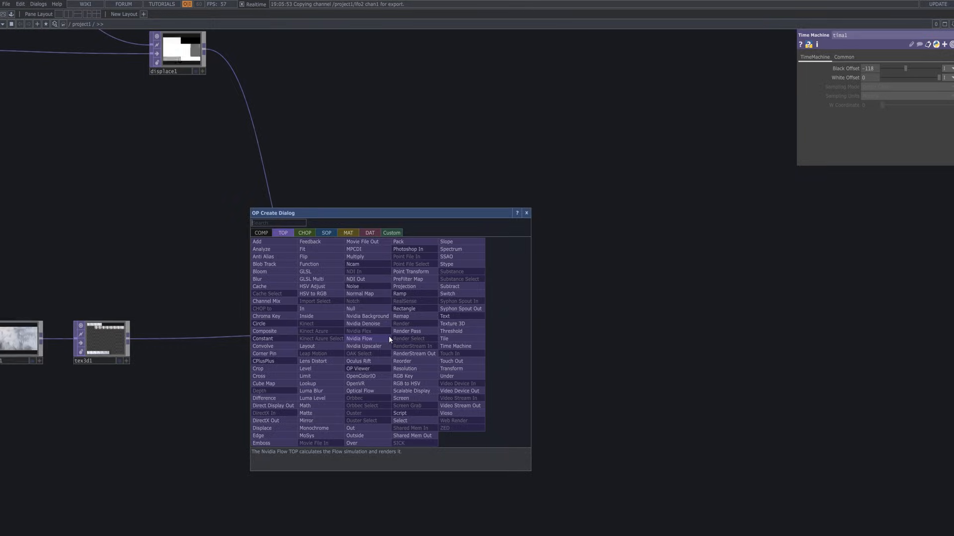
type("tra")
left_click(463, 370)
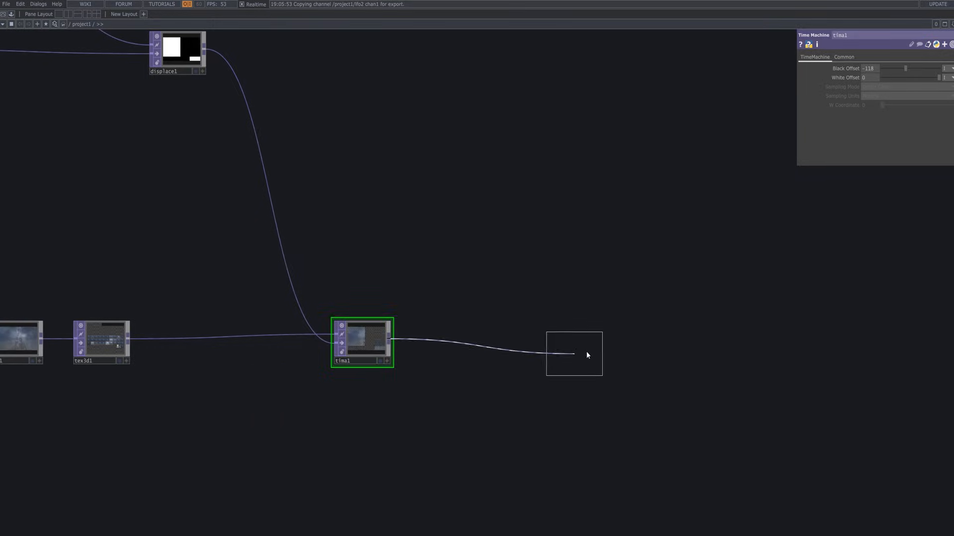
left_click(591, 348)
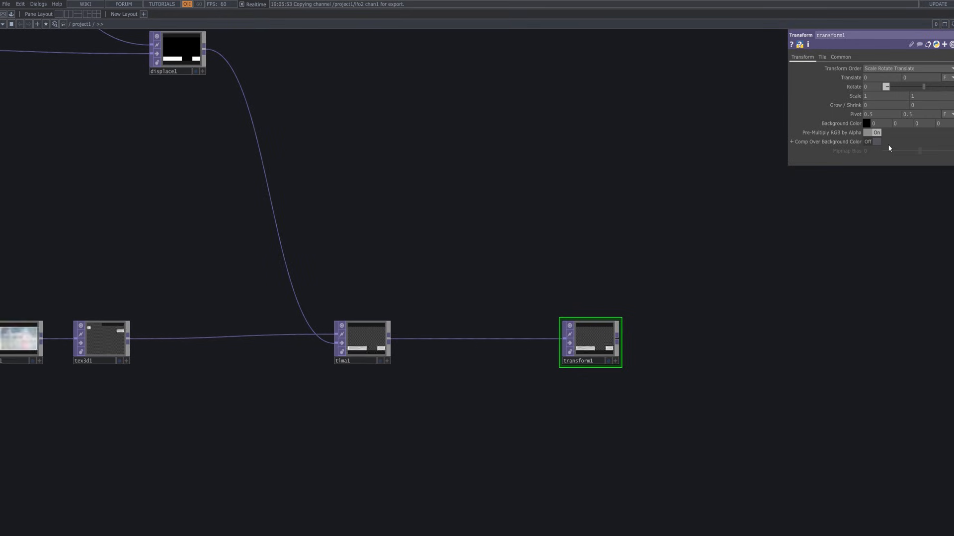
Step: Turn on Comp Over Background Color for transform1 and move the node slightly further from tima1
left_click(877, 142)
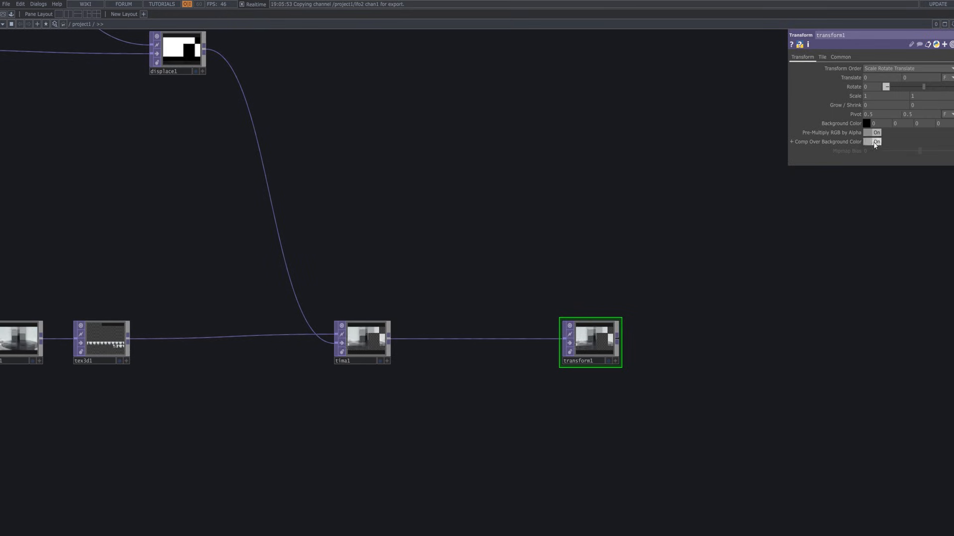
left_click_drag(592, 348, 596, 345)
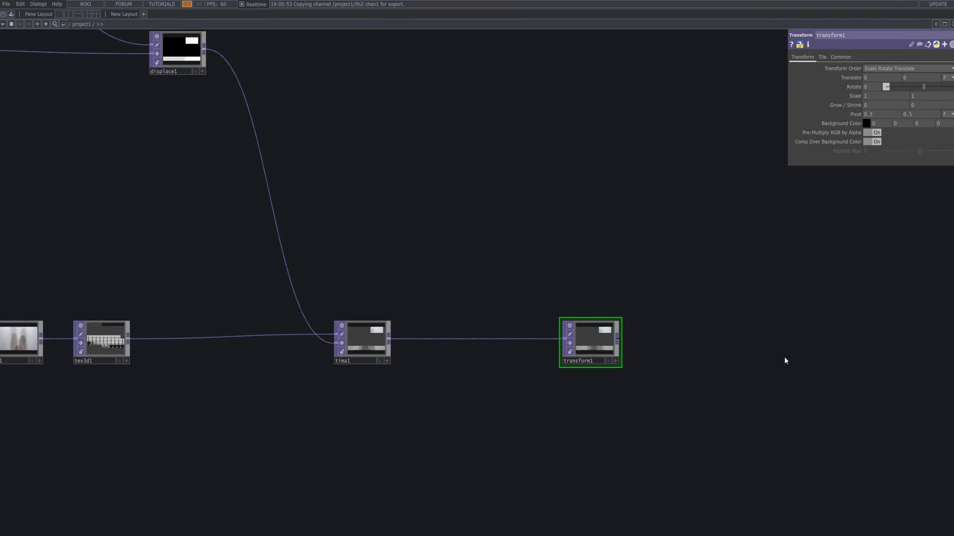
left_click_drag(783, 358, 557, 330)
left_click(823, 58)
left_click(835, 57)
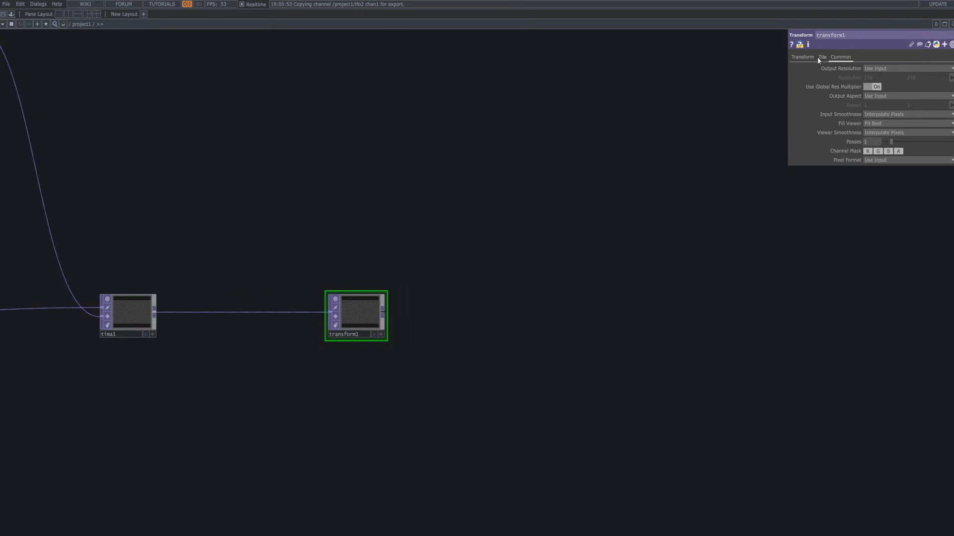
left_click(802, 56)
scroll(404, 324, "down", 3)
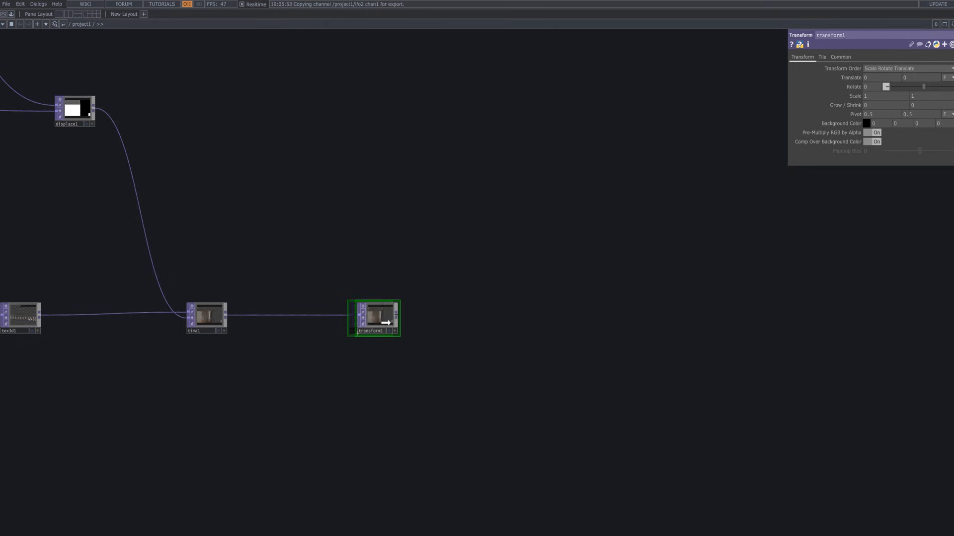
left_click_drag(386, 323, 394, 322)
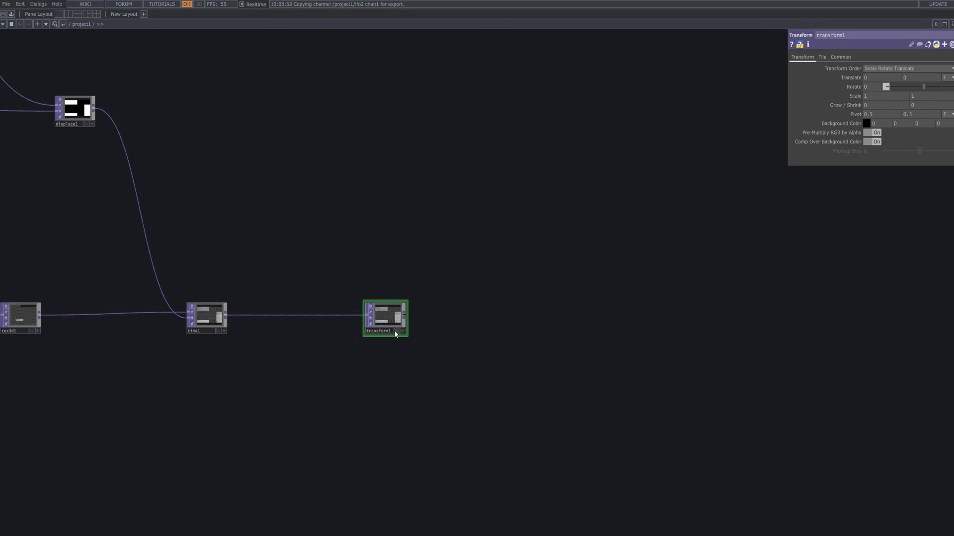
Step: Append a Level TOP to transform1's output and set its post-adjustment Gamma 2 to 0.99
right_click(405, 319)
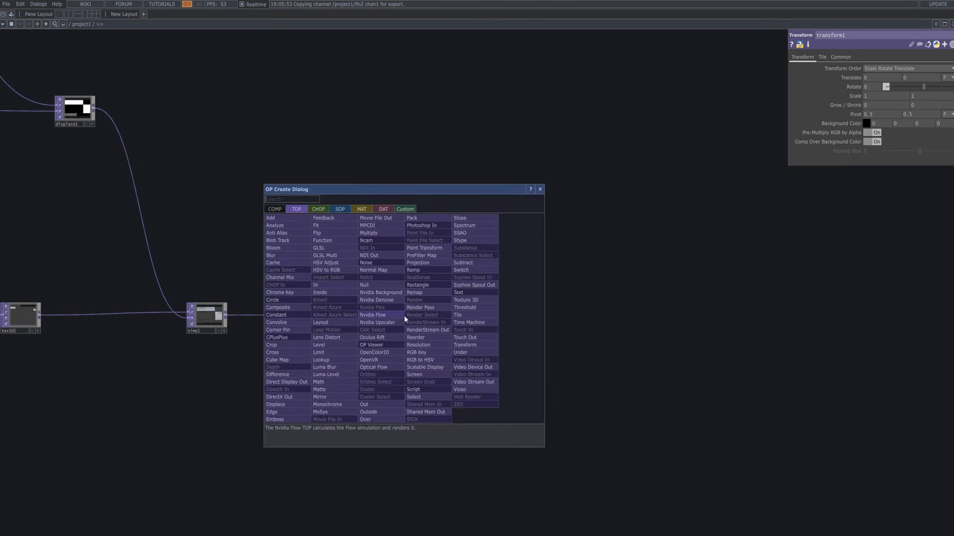
type("level")
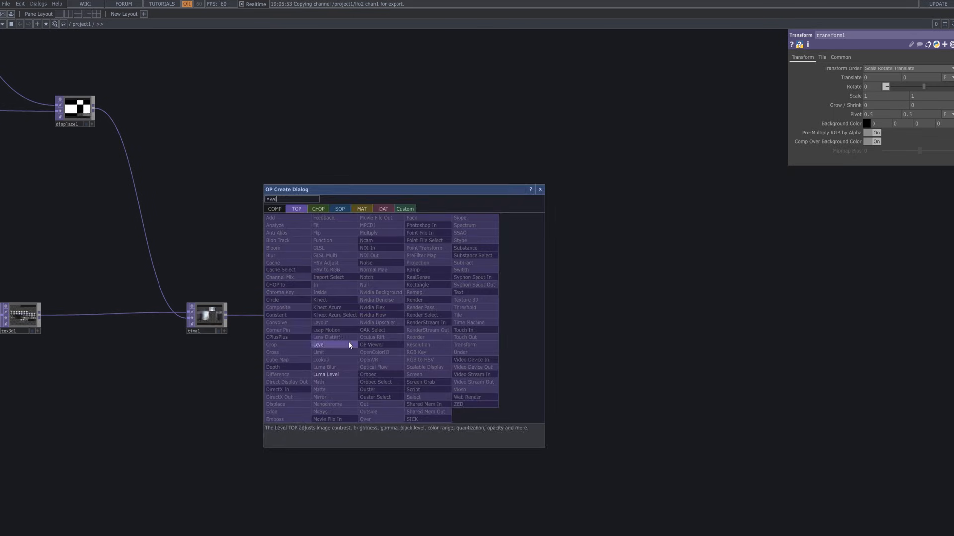
left_click(338, 345)
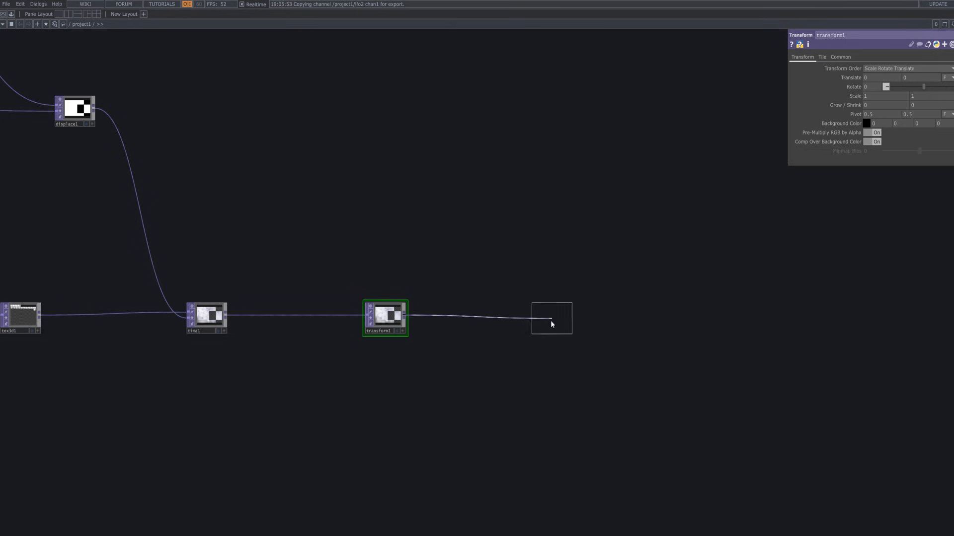
left_click(539, 318)
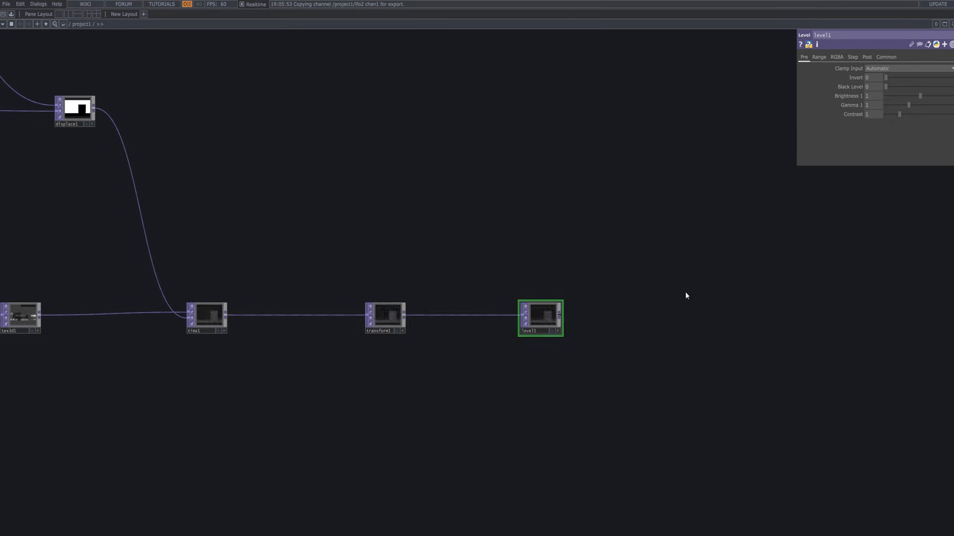
left_click(867, 57)
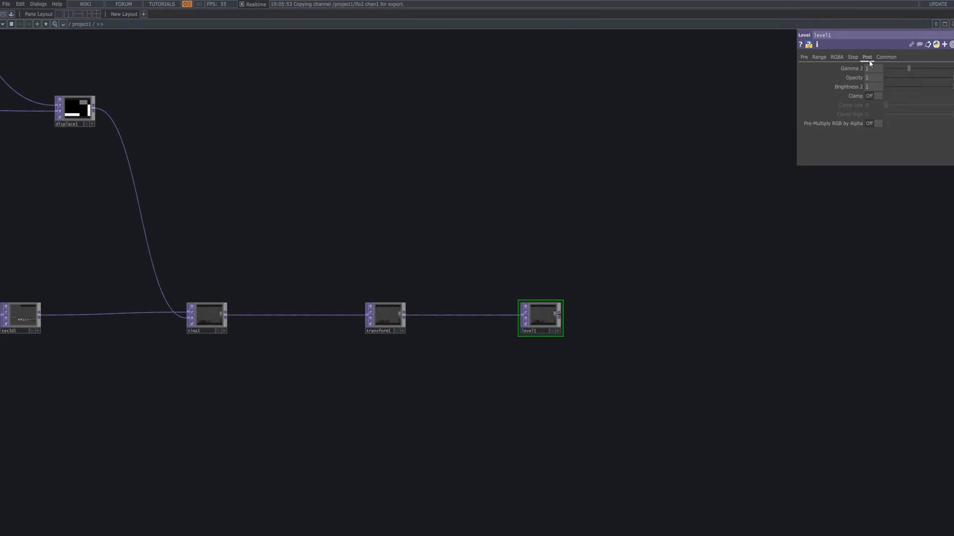
left_click(909, 71)
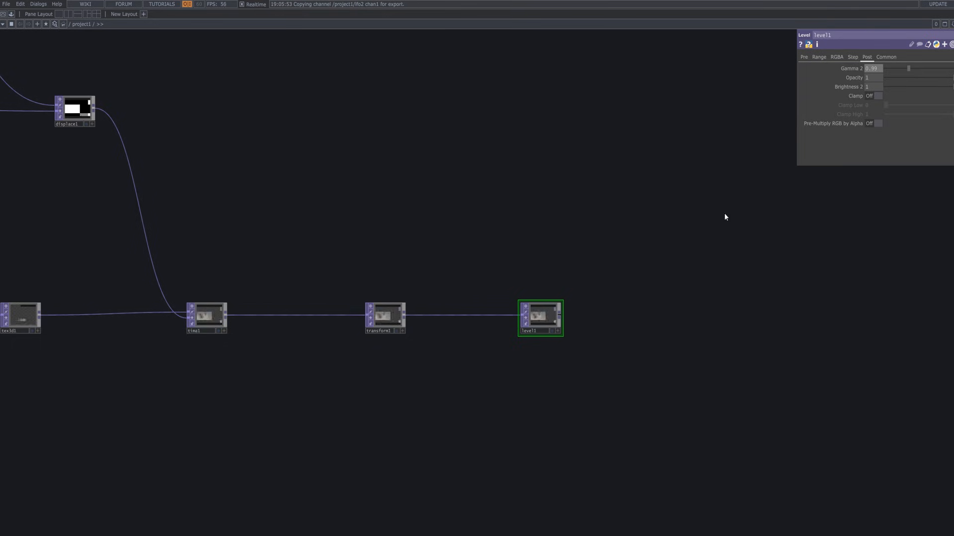
Step: Examine level1's output image up close and compare it with the preceding nodes in the chain
scroll(617, 396, "up", 10)
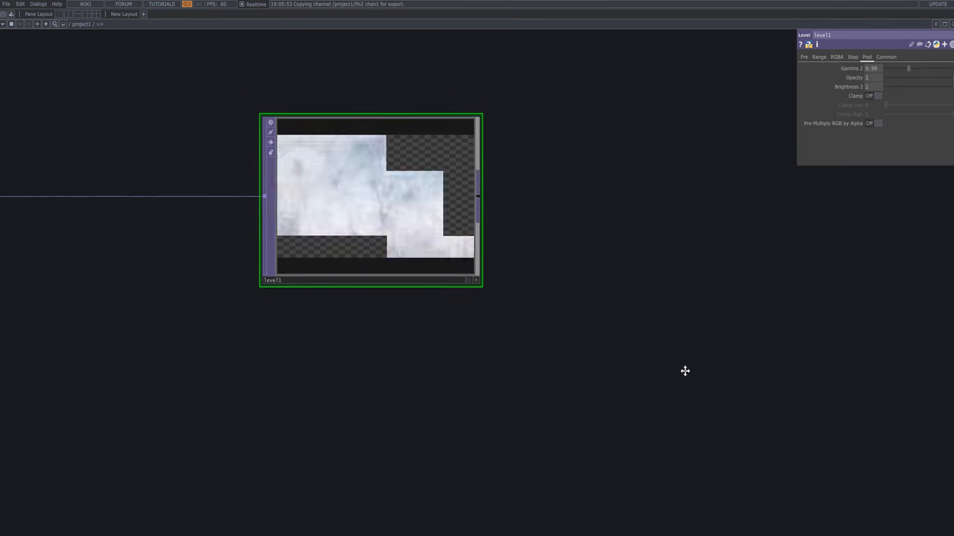
left_click_drag(685, 371, 690, 376)
scroll(678, 373, "up", 4)
left_click_drag(615, 289, 814, 422)
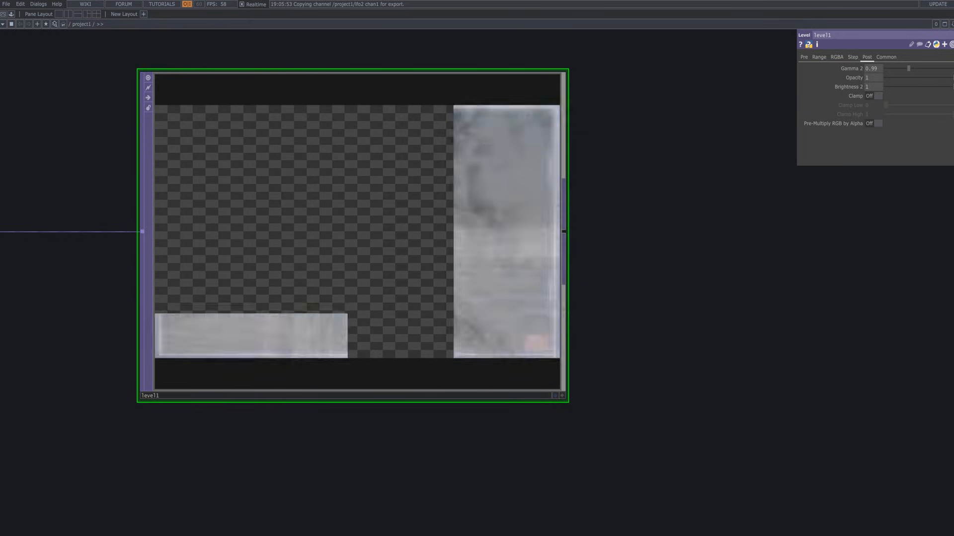
scroll(715, 187, "down", 6)
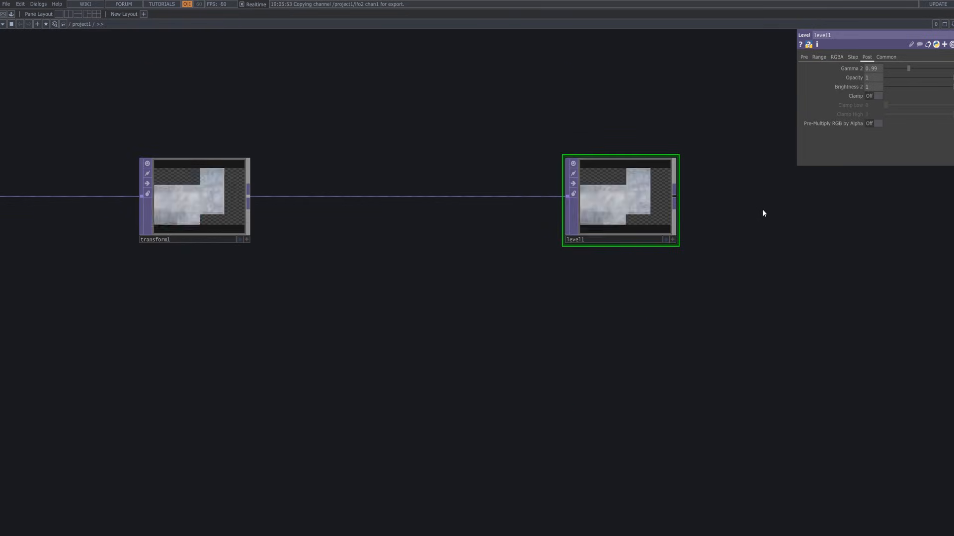
scroll(764, 213, "down", 5)
left_click_drag(787, 228, 413, 320)
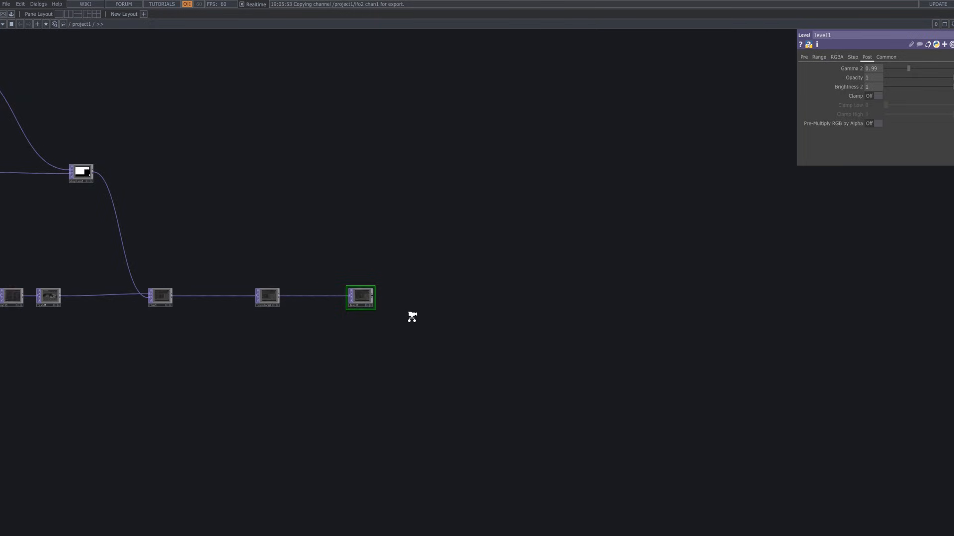
Step: Append an Over TOP to level1's output, placing it well beyond the Level node
scroll(412, 316, "up", 6)
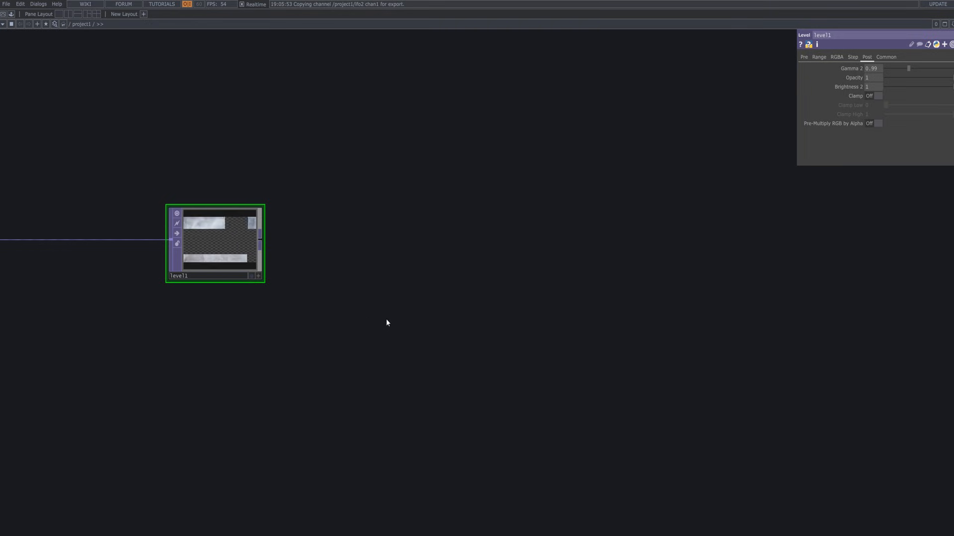
left_click_drag(385, 319, 386, 328)
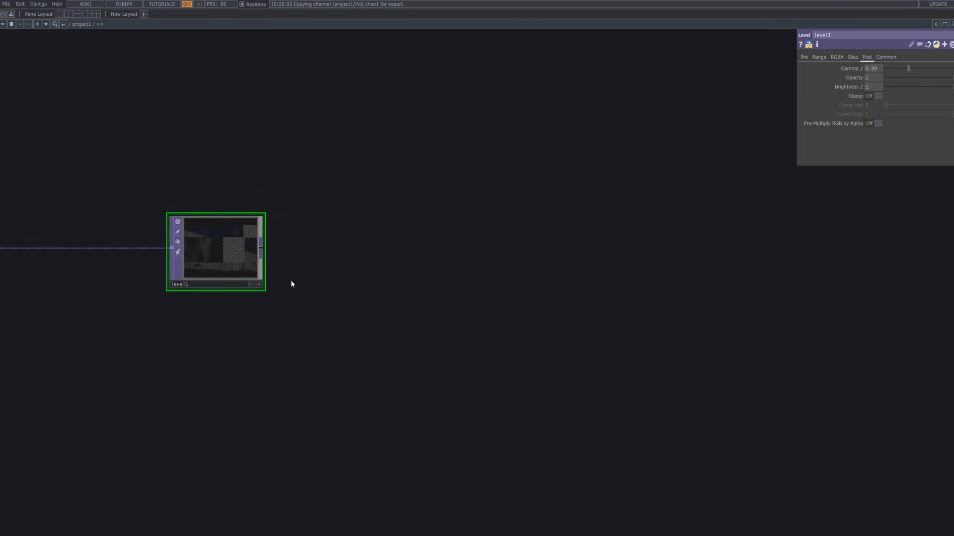
right_click(262, 248)
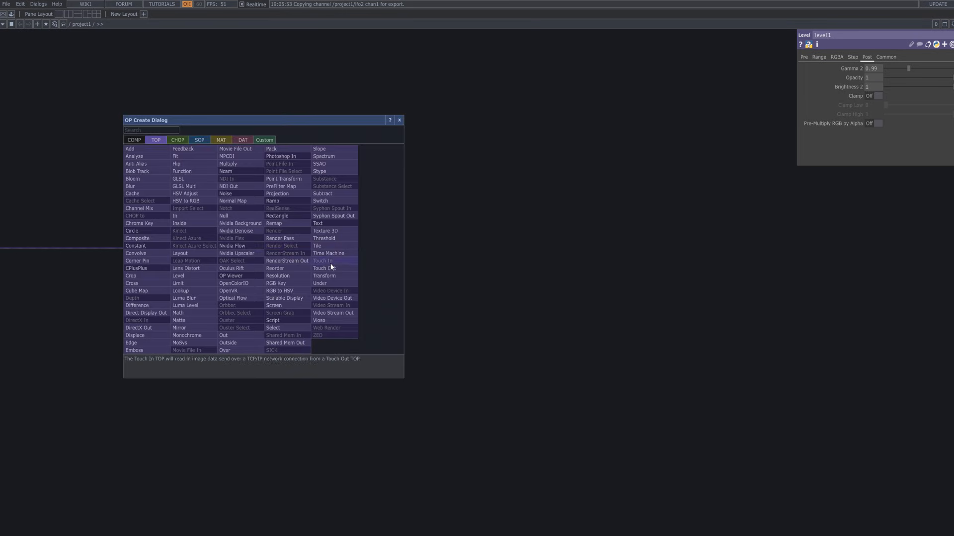
type("over")
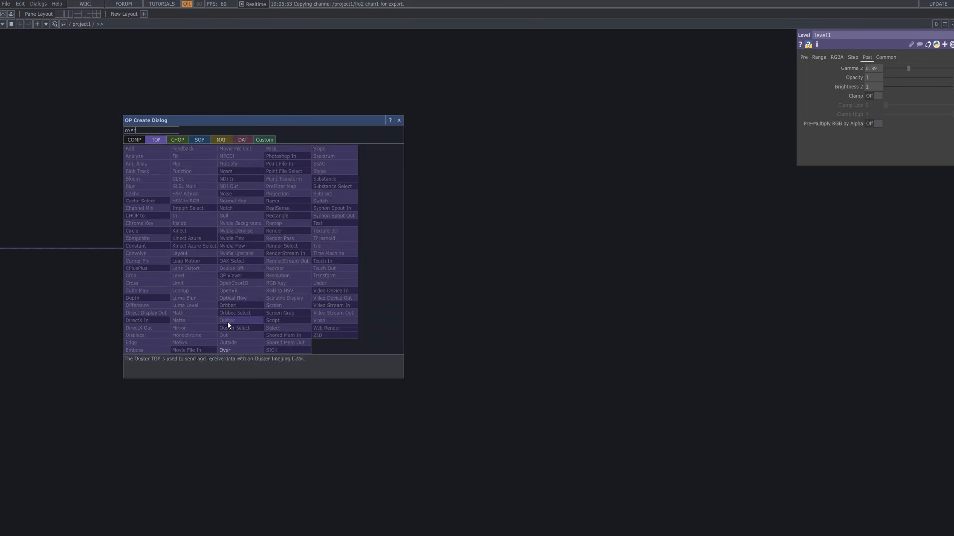
left_click(238, 349)
left_click(748, 259)
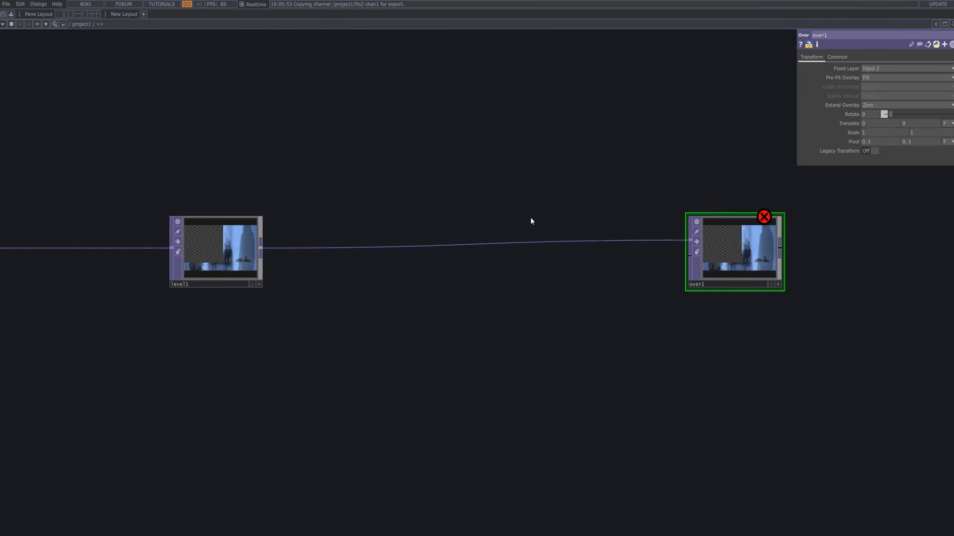
Step: Add an unconnected Feedback TOP above the chain, between transform1 and level1
left_click_drag(515, 175, 592, 249)
scroll(593, 251, "down", 2)
scroll(403, 166, "down", 4)
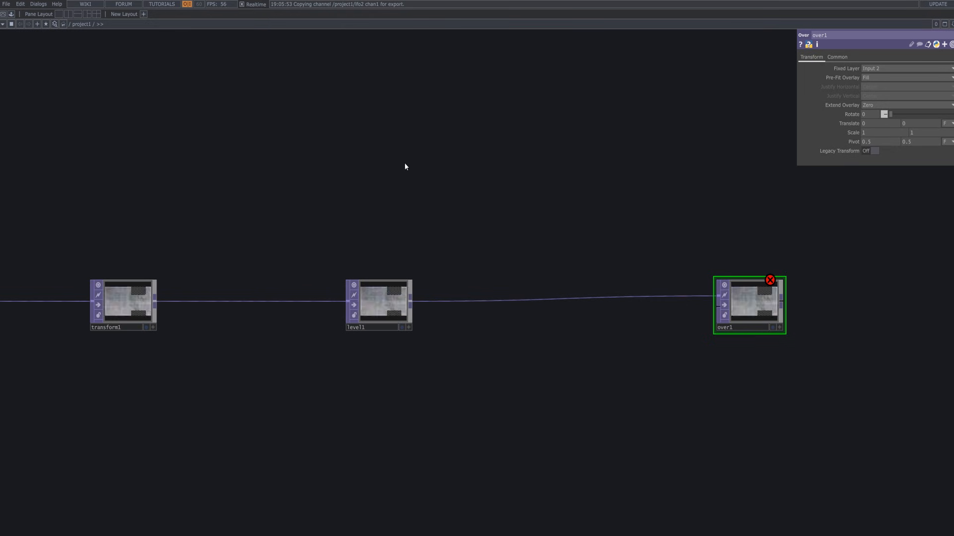
left_click_drag(403, 167, 445, 190)
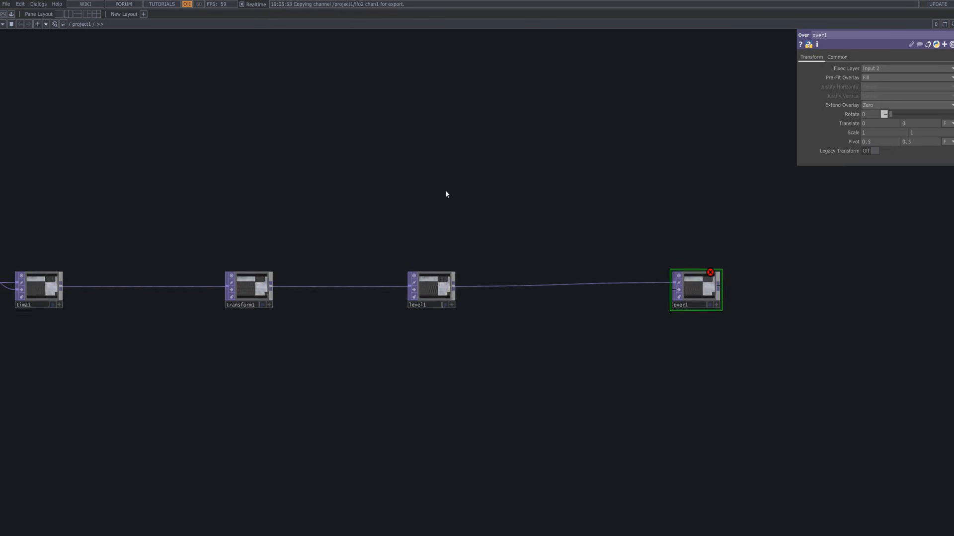
key("Tab")
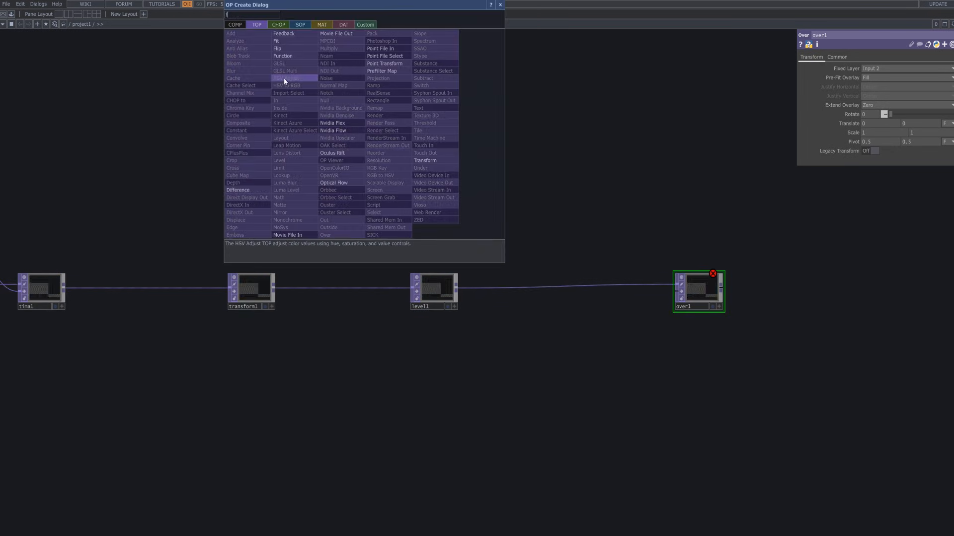
type("feed")
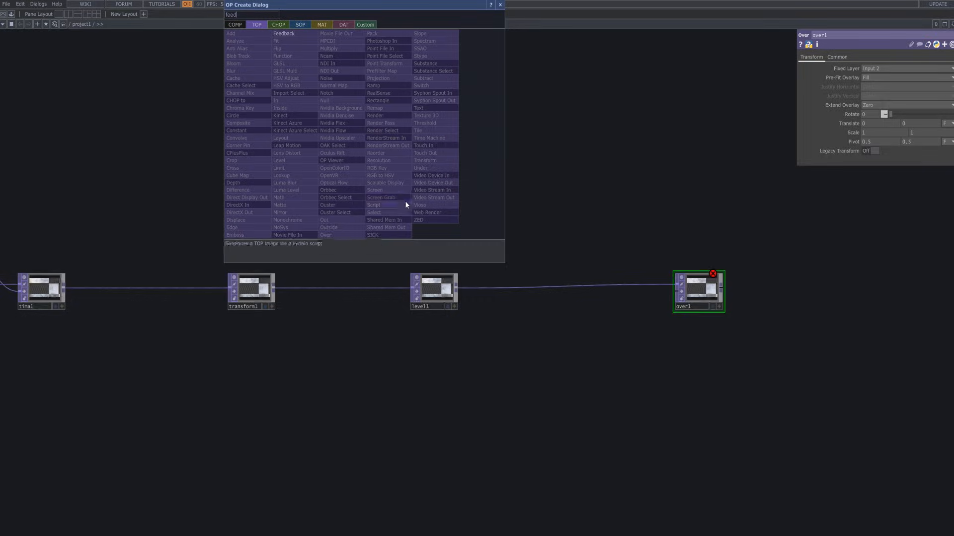
left_click(291, 34)
left_click(374, 158)
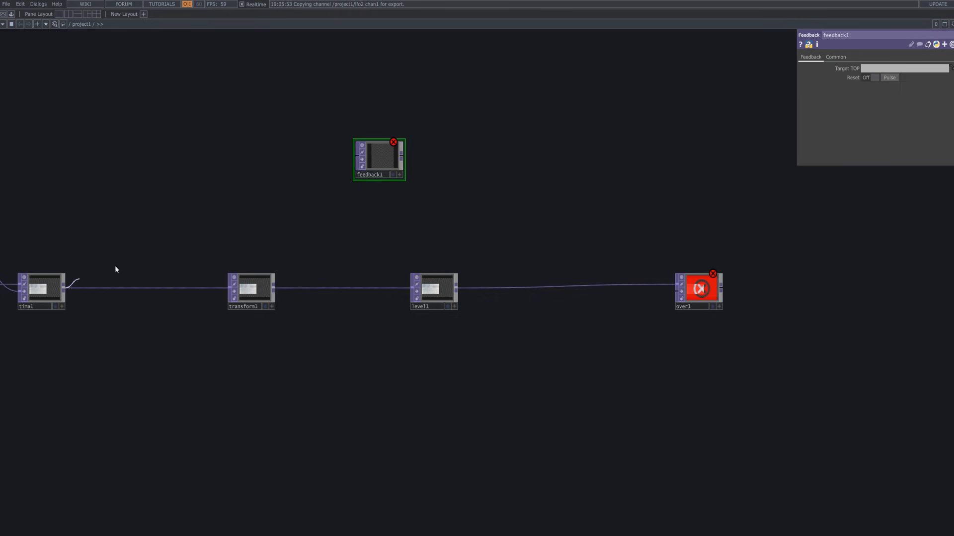
Step: Connect tima1's output to feedback1 and set the Feedback TOP's Target TOP to over1
left_click_drag(115, 270, 346, 160)
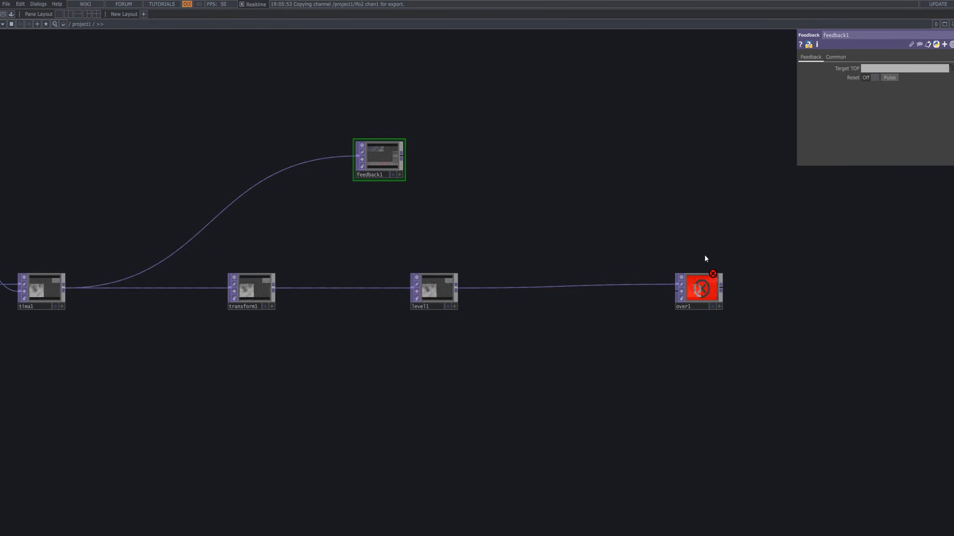
left_click(719, 307)
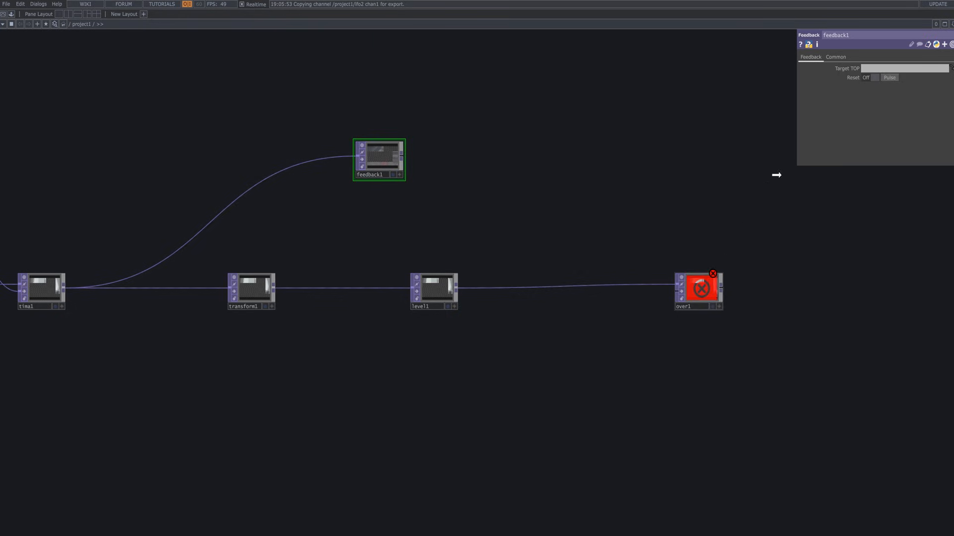
left_click_drag(777, 175, 875, 69)
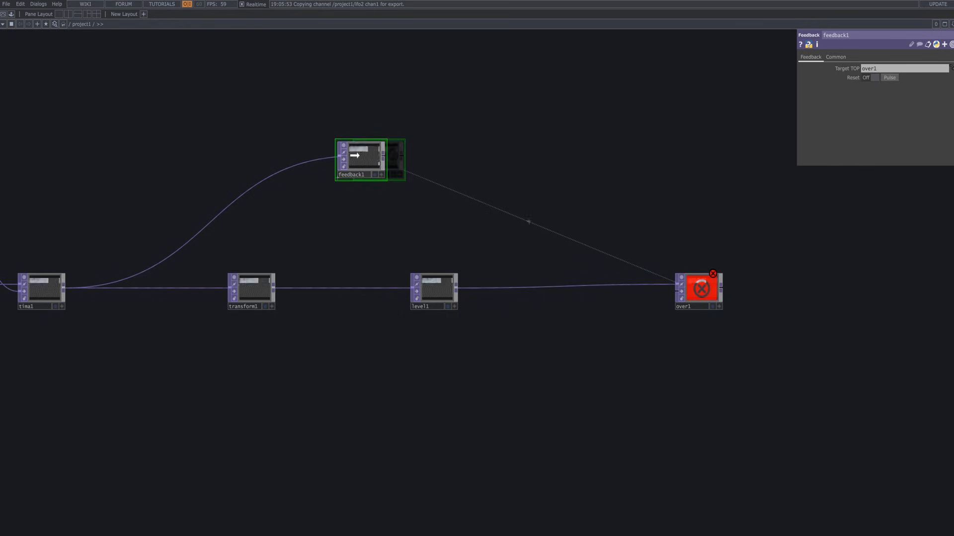
Step: Move feedback1 farther up and away from the main node chain, toward over1
left_click_drag(362, 159, 434, 85)
left_click_drag(585, 150, 580, 118)
left_click_drag(426, 55, 436, 56)
left_click_drag(489, 199, 460, 167)
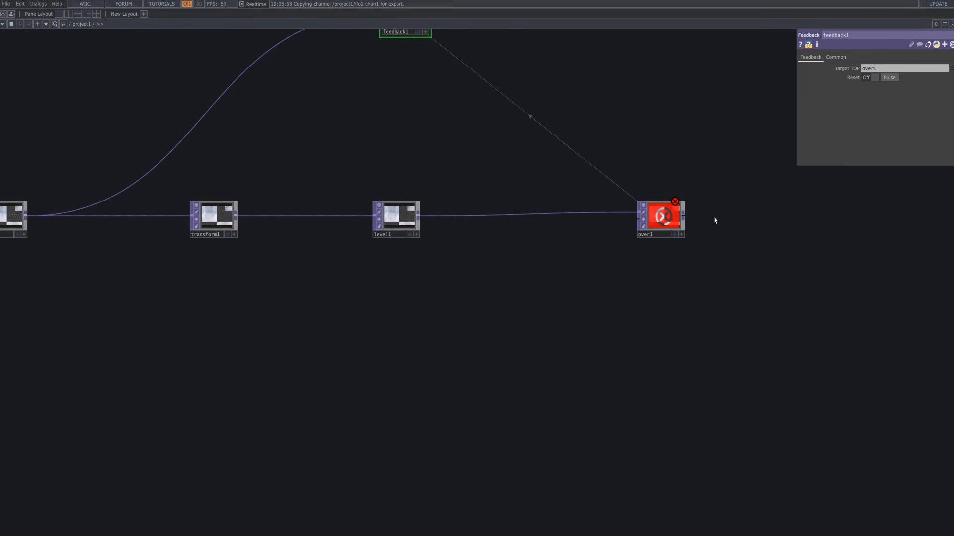
left_click_drag(383, 175, 379, 413)
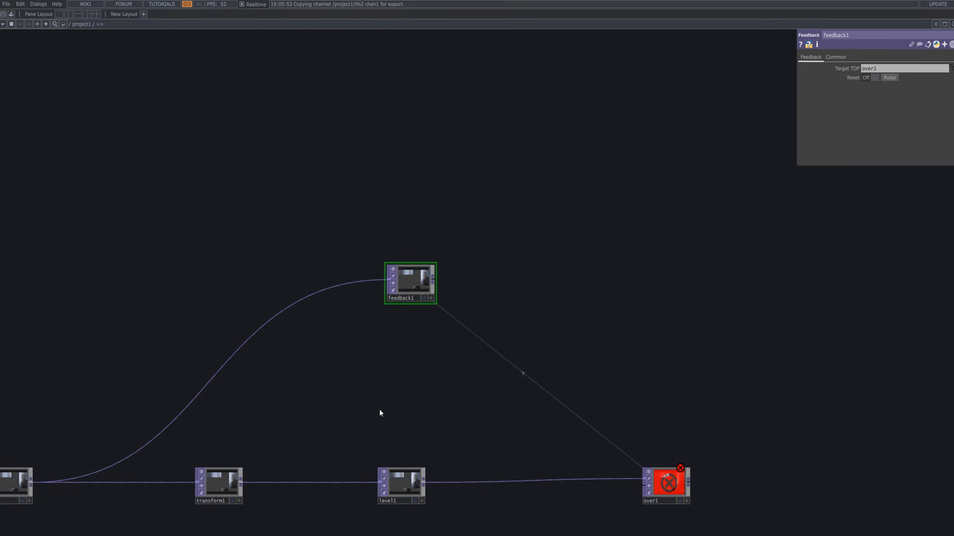
Step: Examine feedback1's output image up close and its link to over1 within the chain
scroll(404, 295, "up", 5)
scroll(448, 303, "up", 1)
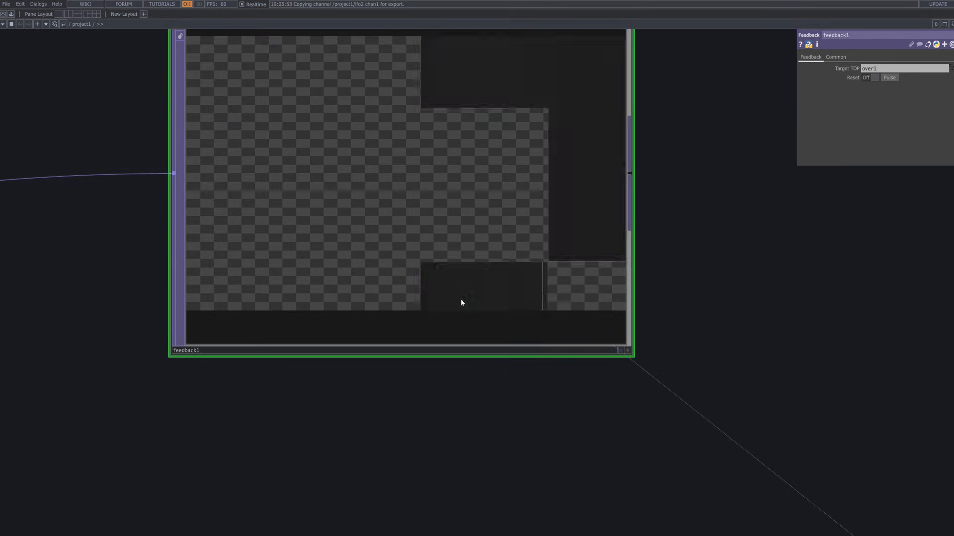
scroll(461, 300, "down", 2)
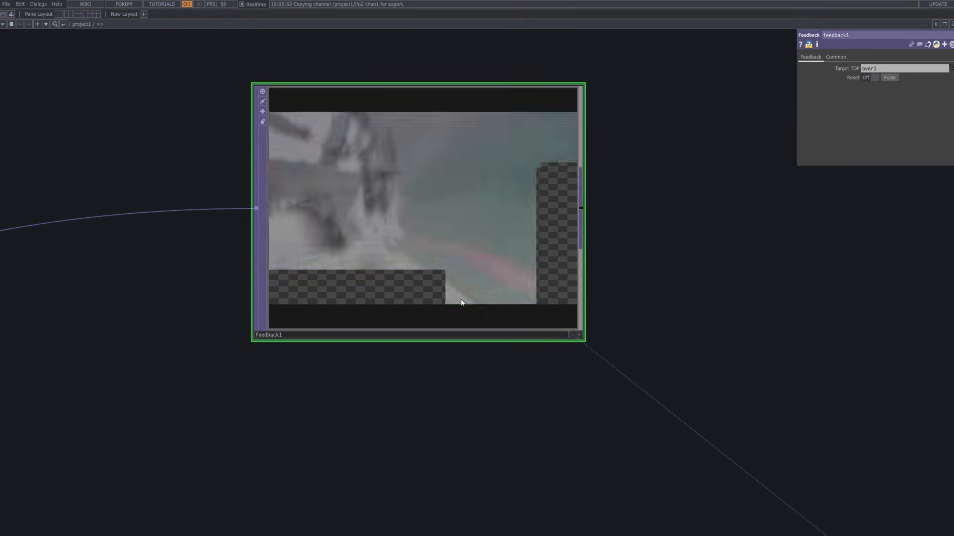
scroll(461, 300, "down", 8)
left_click_drag(465, 409, 437, 236)
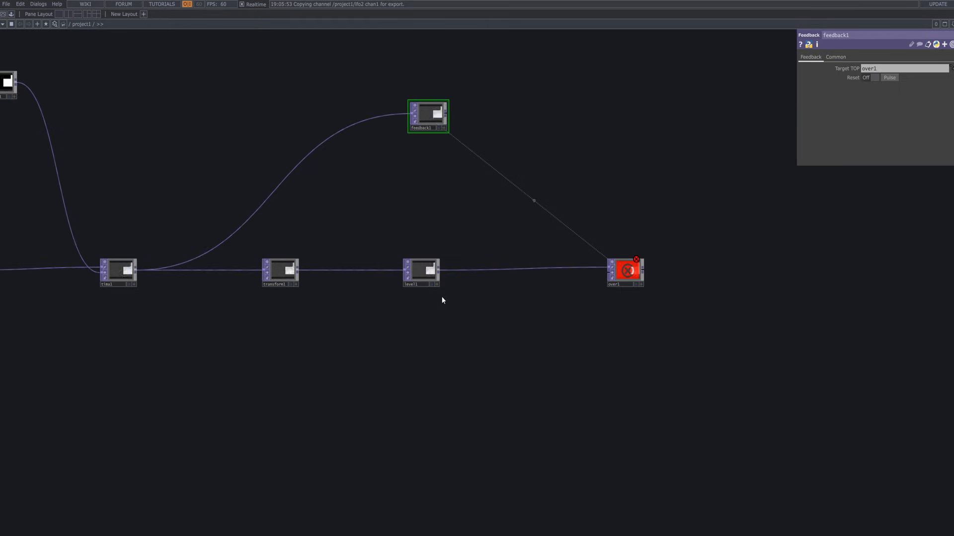
scroll(452, 300, "down", 3)
left_click_drag(483, 394, 471, 344)
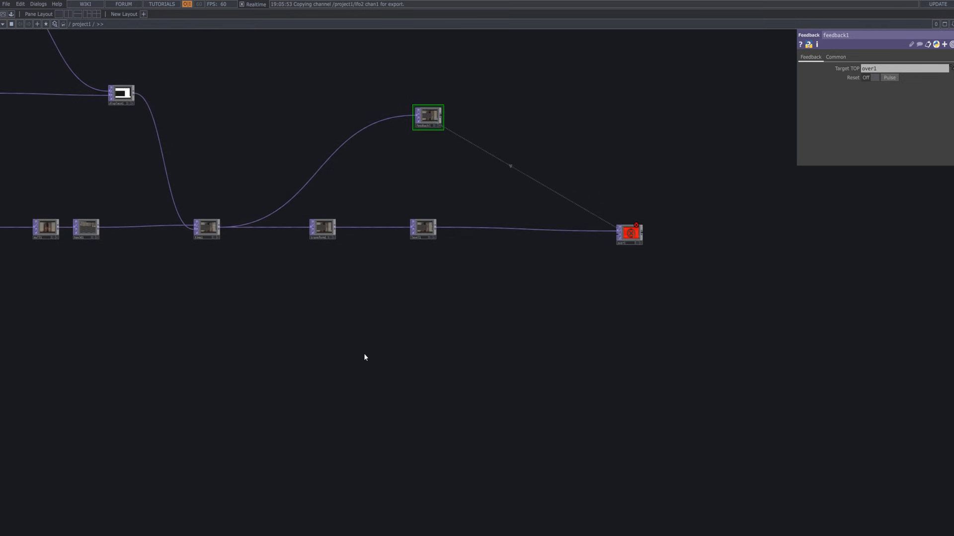
Step: Add a Movie File In TOP below the main chain and load the Afterflow FX video clip into it
key("Tab")
left_click(294, 450)
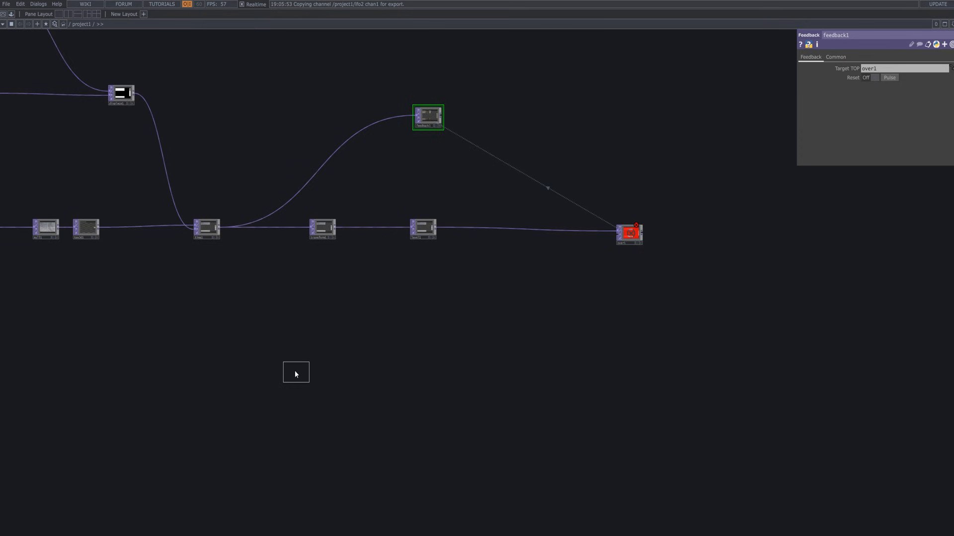
left_click(295, 373)
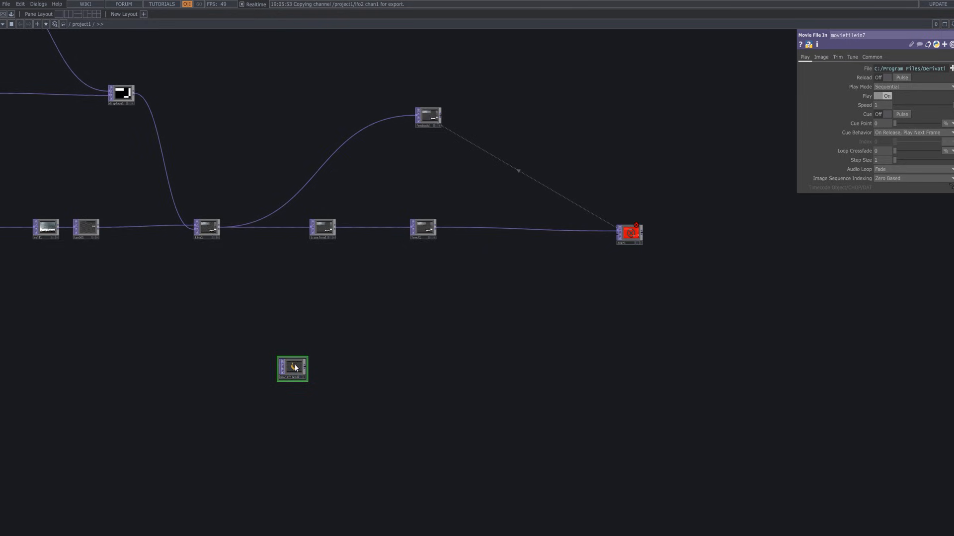
scroll(299, 364, "up", 8)
left_click_drag(439, 276, 500, 161)
left_click(952, 69)
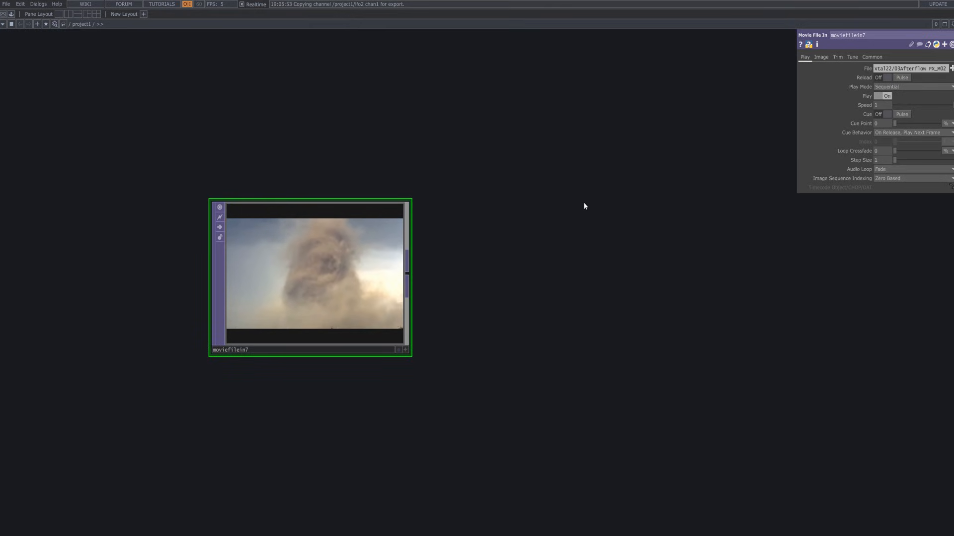
Step: Append a Blur TOP to the output of moviefilein7
scroll(583, 203, "down", 5)
left_click_drag(578, 213, 430, 332)
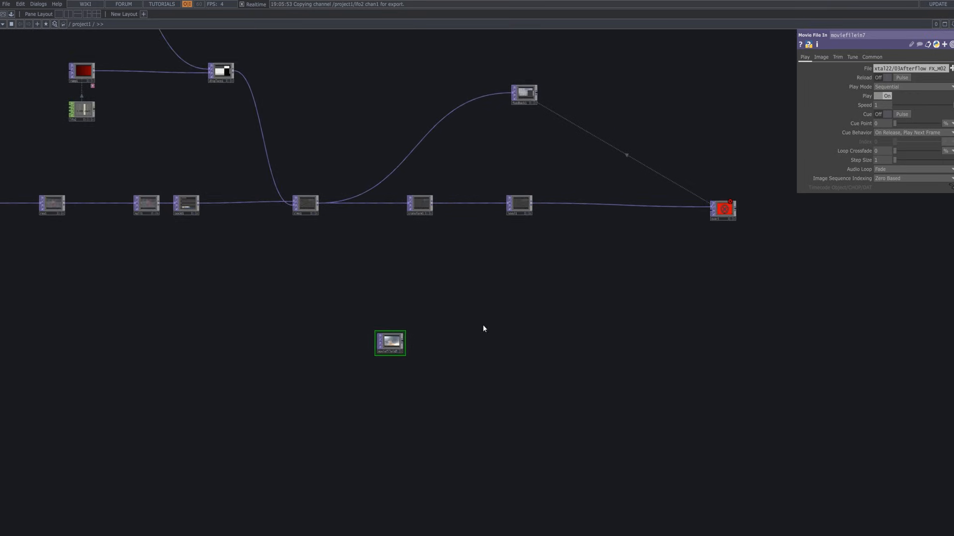
scroll(479, 337, "up", 5)
scroll(327, 326, "down", 5)
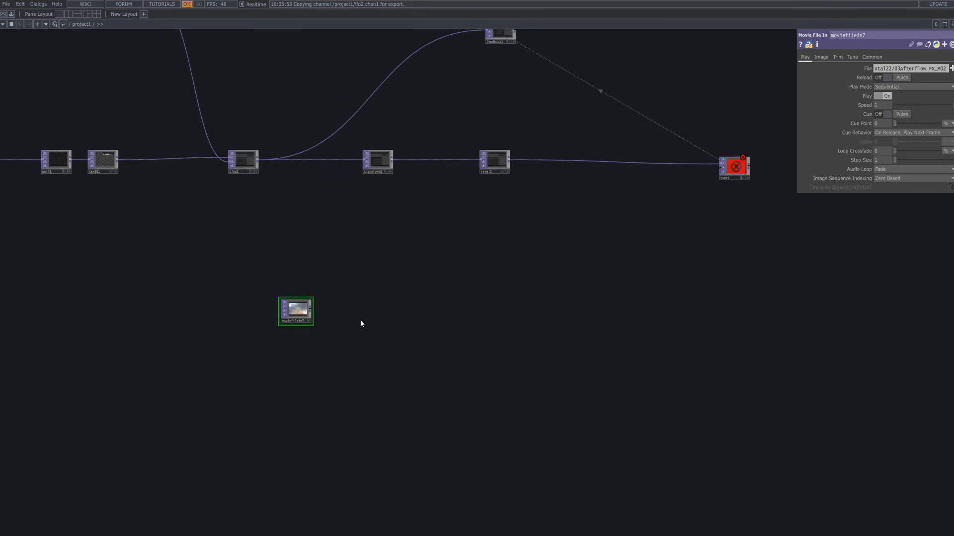
right_click(311, 307)
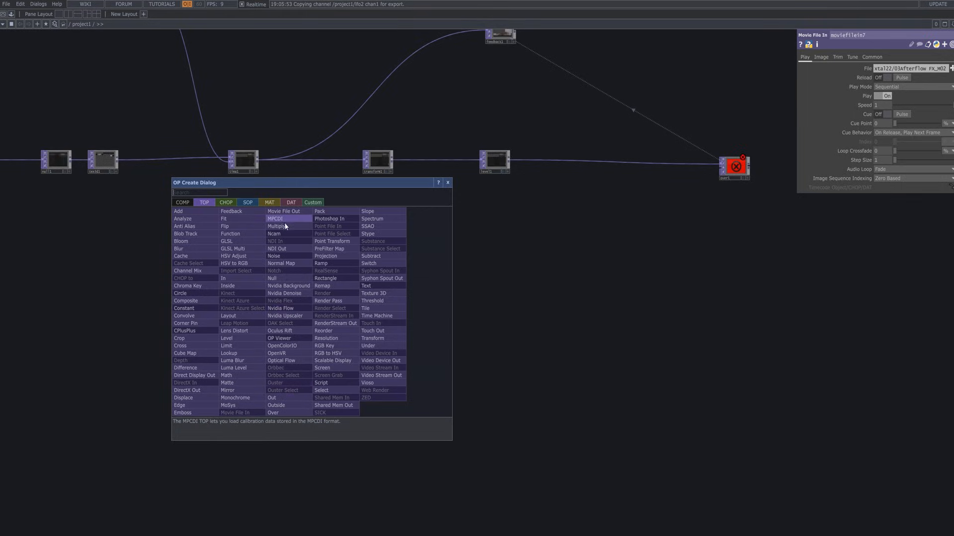
left_click(202, 249)
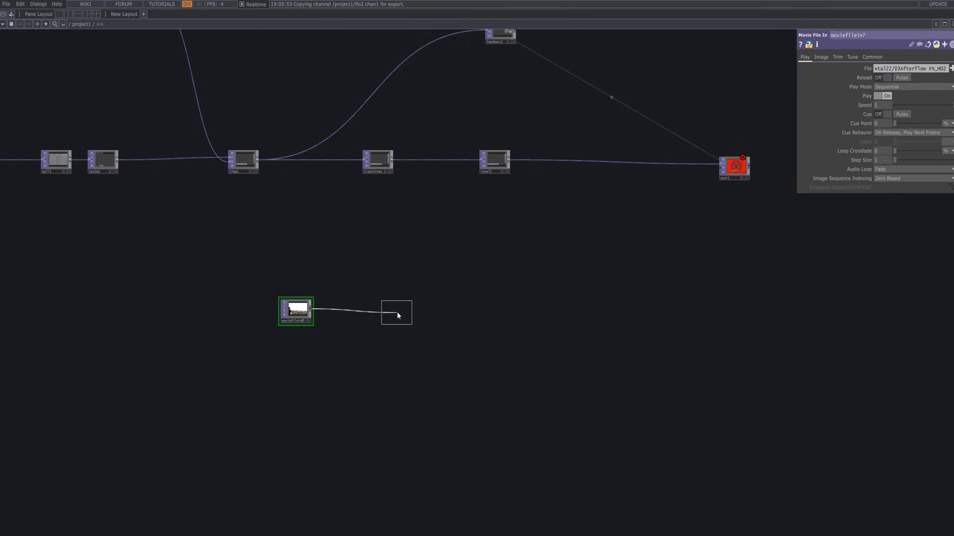
left_click(397, 314)
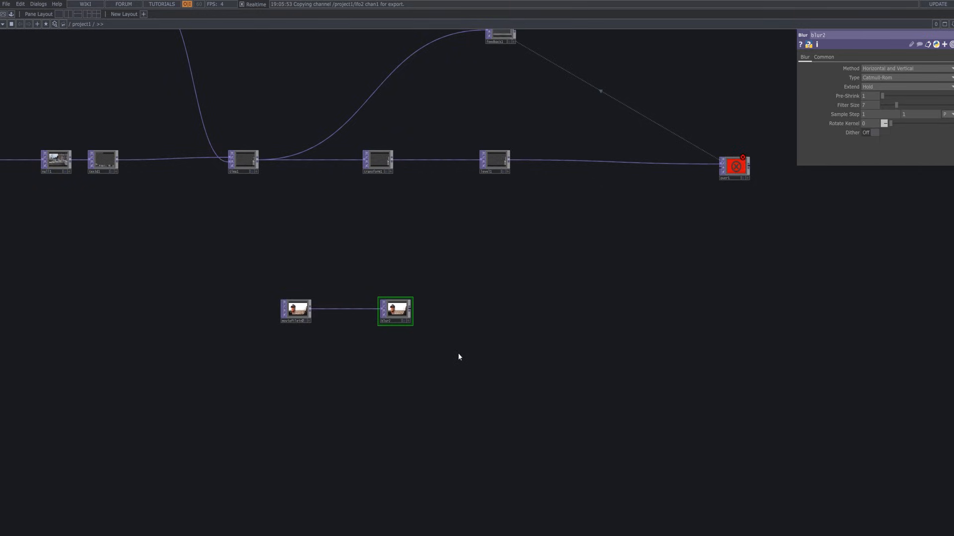
Step: Set blur2's Pre-Shrink to 8 and Filter Size to 32, and check the blurred image up close
scroll(462, 350, "up", 3)
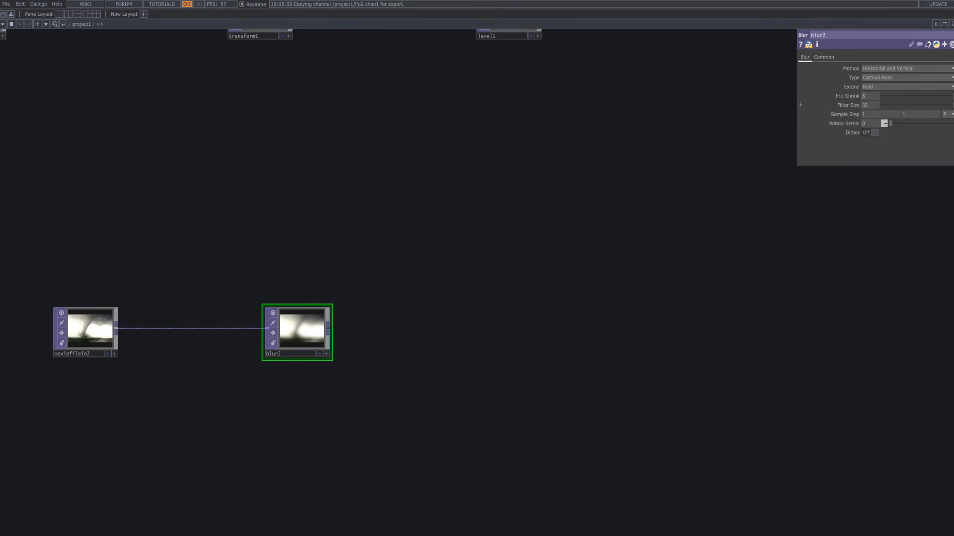
scroll(304, 329, "up", 5)
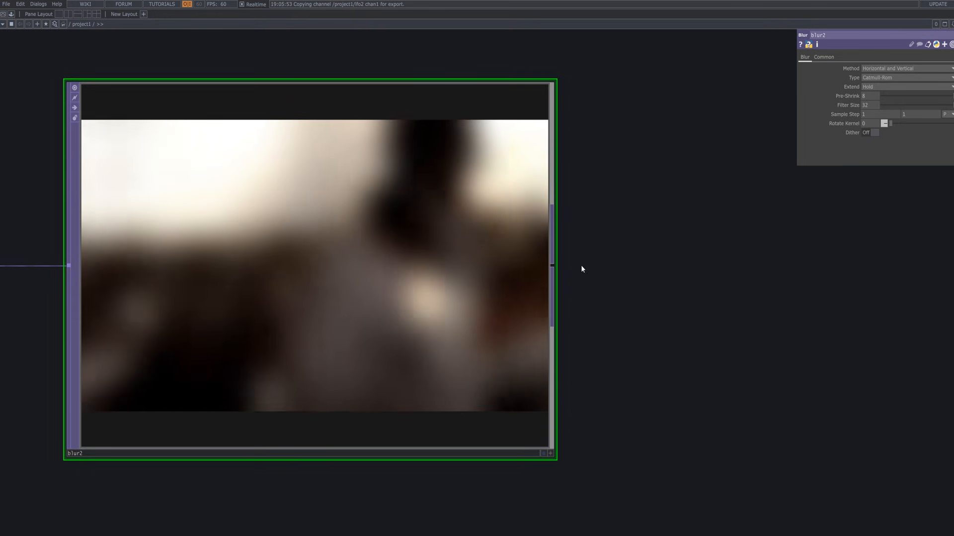
scroll(581, 266, "down", 5)
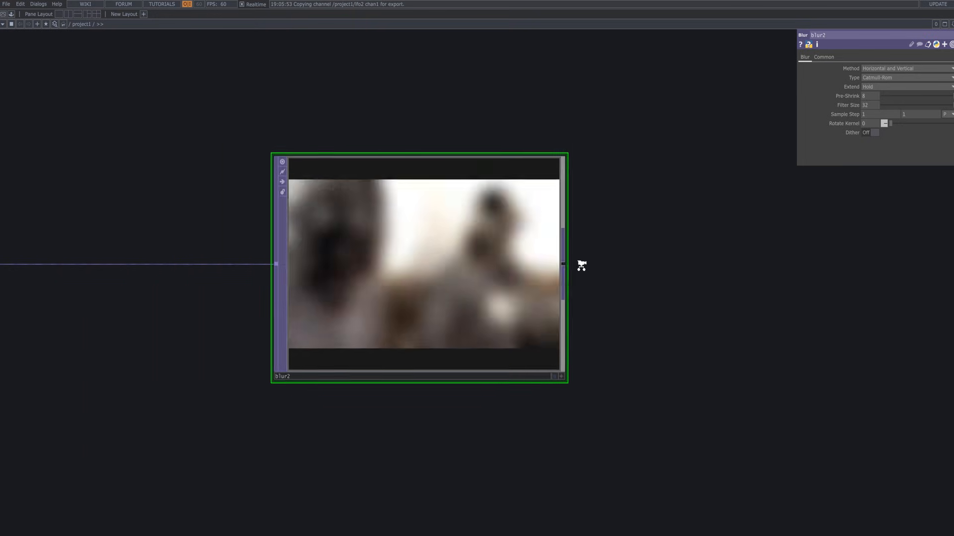
Step: Append a Level TOP to blur2 and set its Brightness to 2, Gamma to 1.13 and Contrast to 0.73
left_click_drag(610, 282, 401, 299)
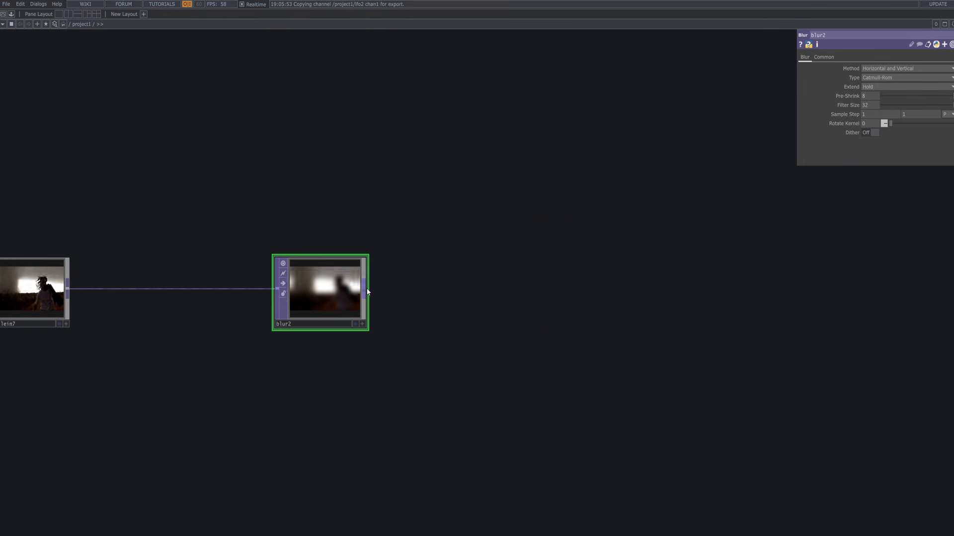
right_click(367, 292)
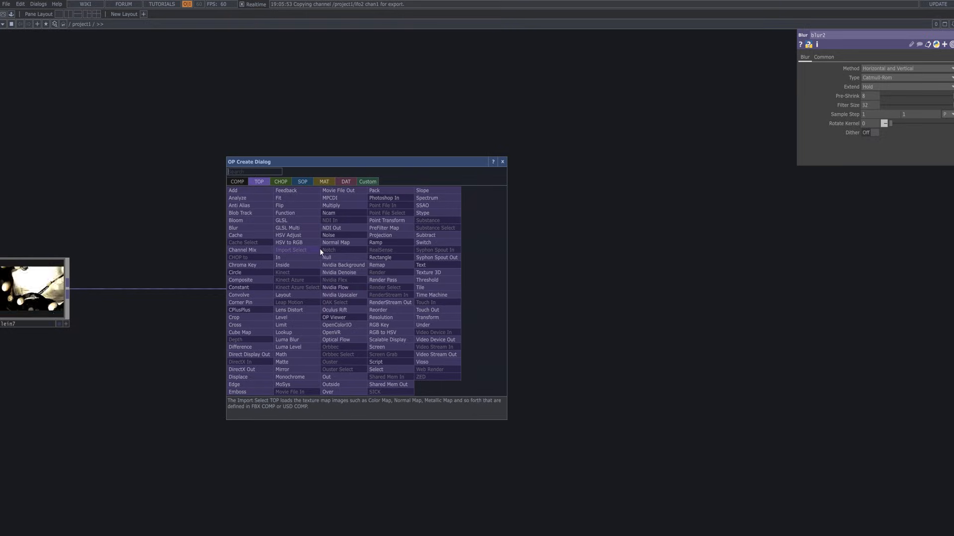
left_click(318, 318)
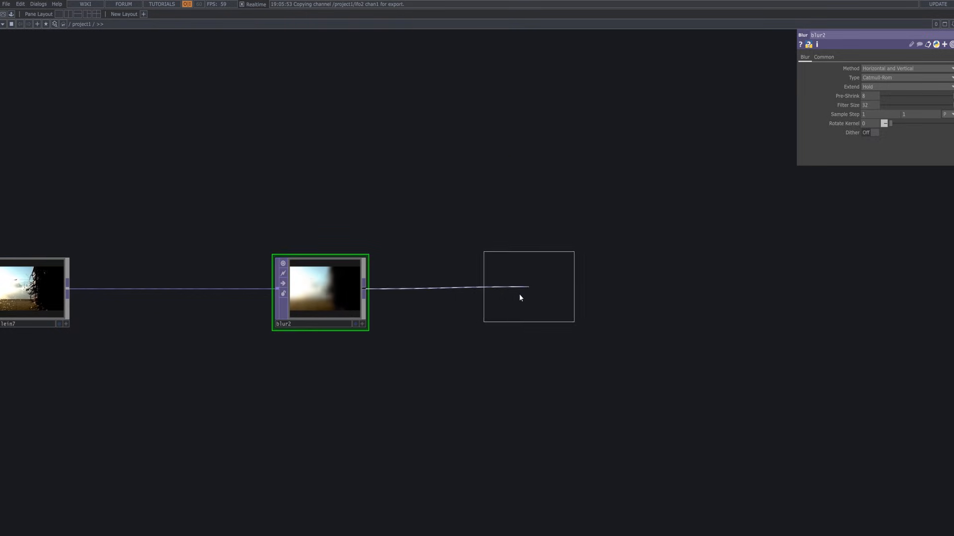
left_click(520, 297)
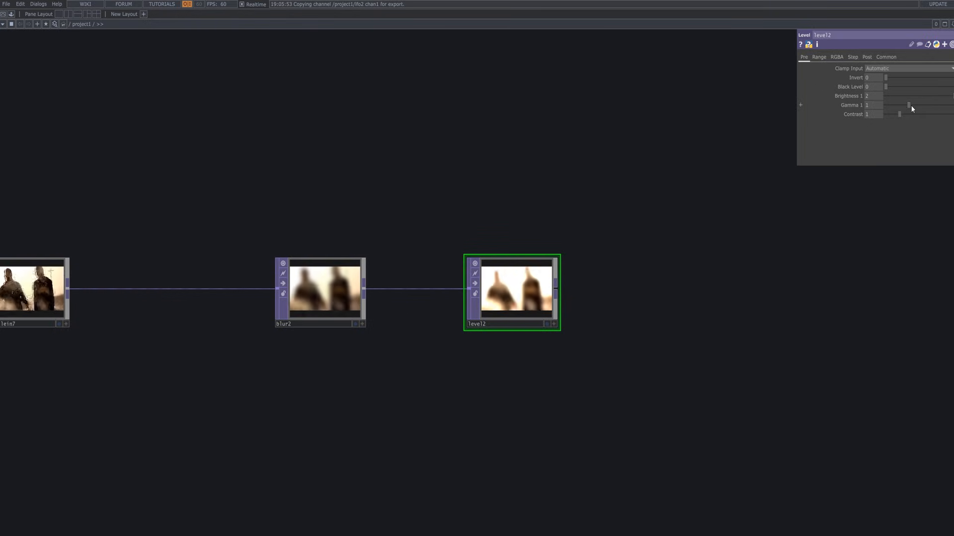
left_click_drag(910, 105, 896, 115)
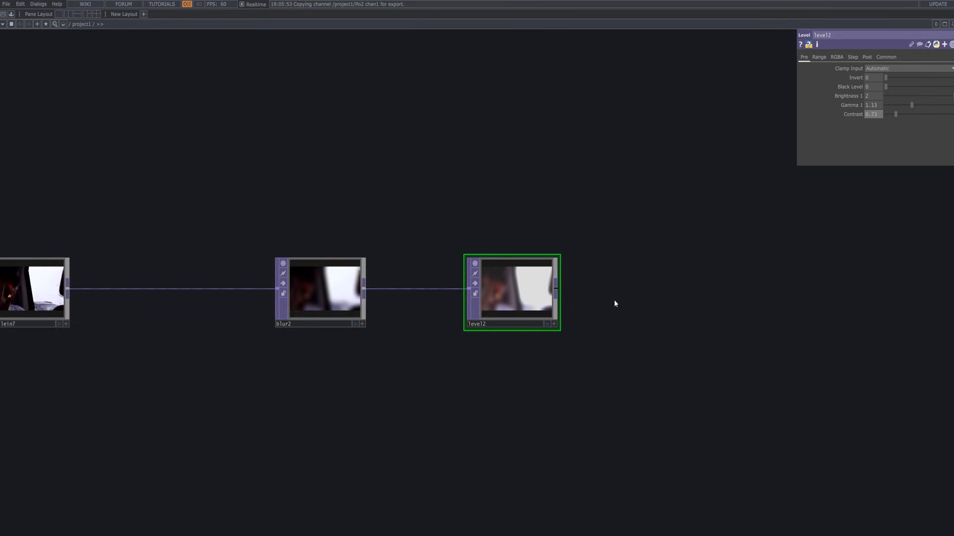
Step: Connect level2's output to the second input of over1
middle_click_drag(613, 301, 746, 243)
left_click_drag(589, 289, 360, 366)
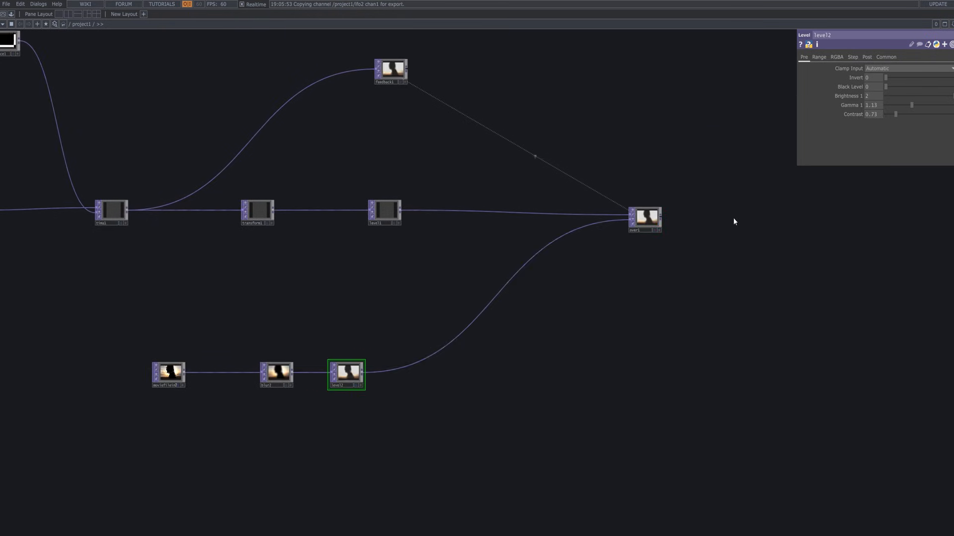
left_click_drag(734, 222, 401, 229)
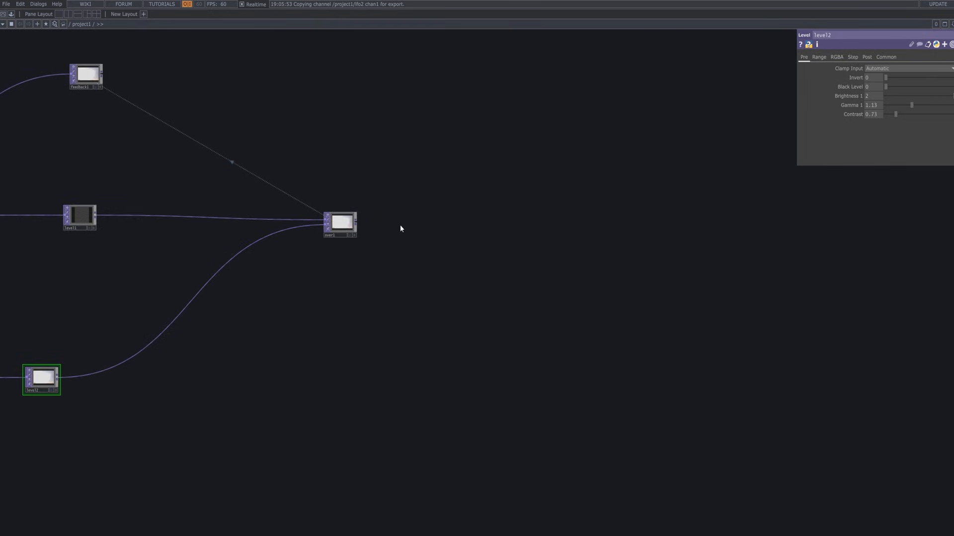
left_click_drag(326, 282, 605, 277)
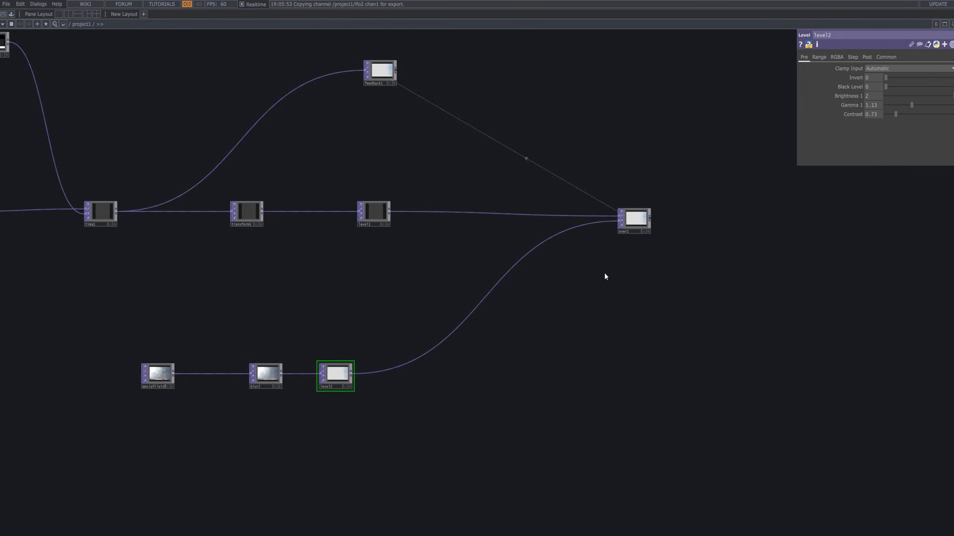
Step: Add the solarize component from the palette's ImageFilters after over1 and feed over1's output into it
scroll(603, 276, "down", 2)
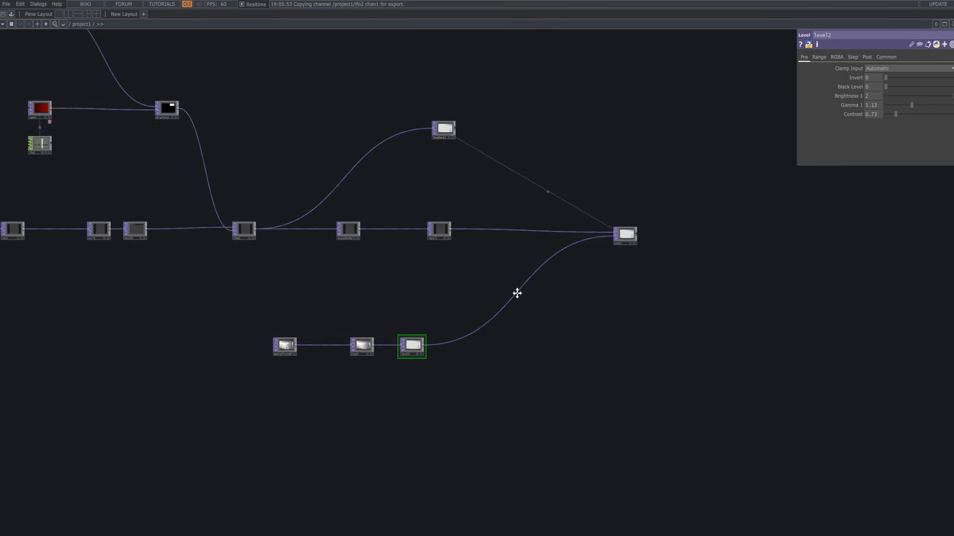
key("h")
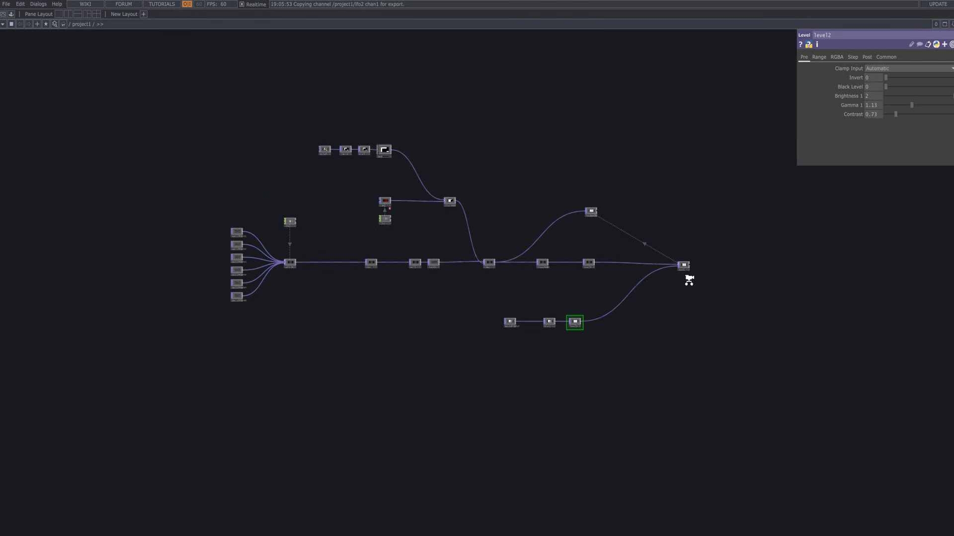
scroll(689, 280, "up", 5)
scroll(739, 268, "up", 3)
left_click_drag(643, 245, 331, 291)
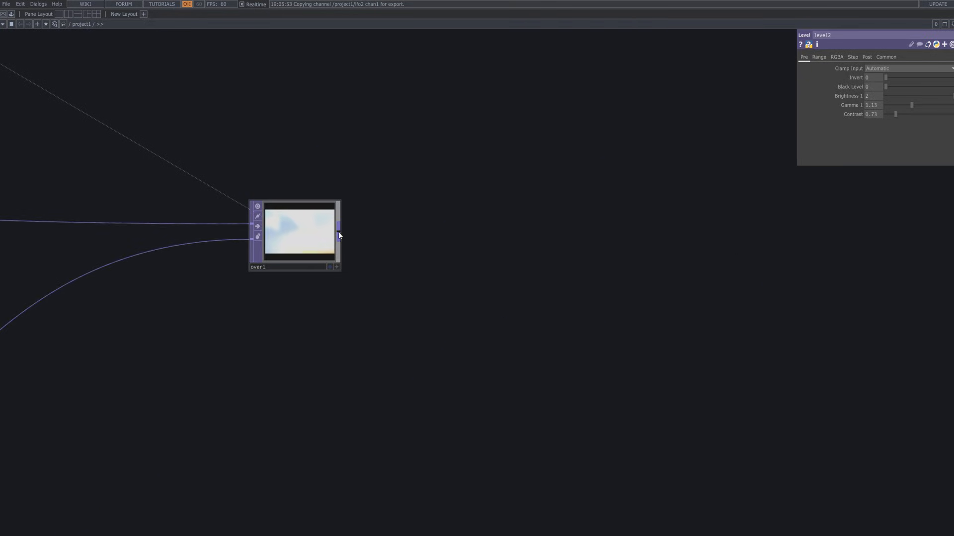
left_click(10, 14)
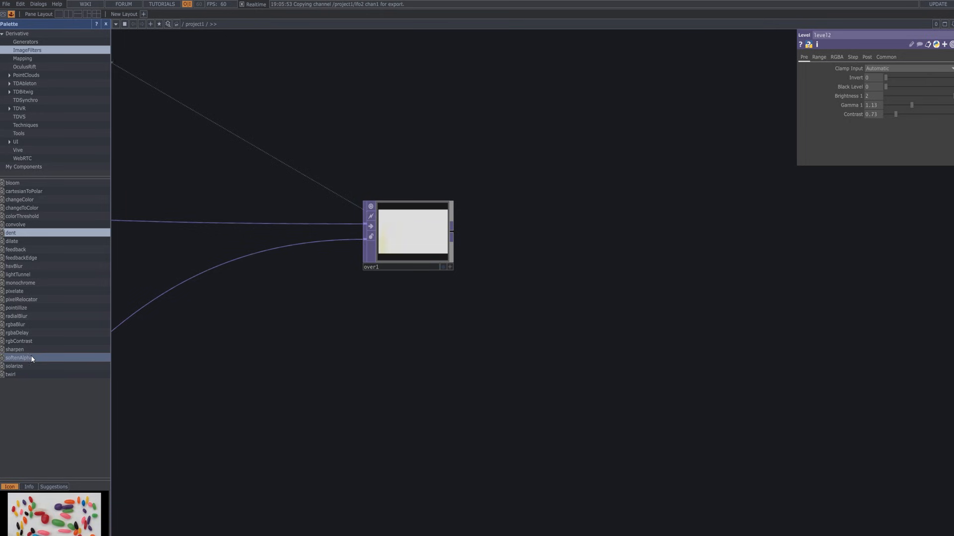
left_click_drag(33, 366, 328, 298)
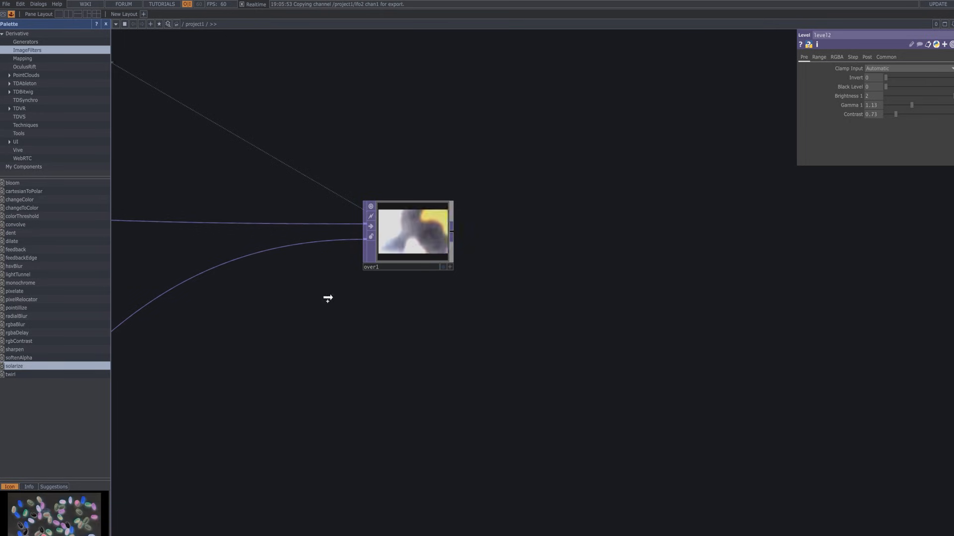
left_click_drag(533, 247, 534, 246)
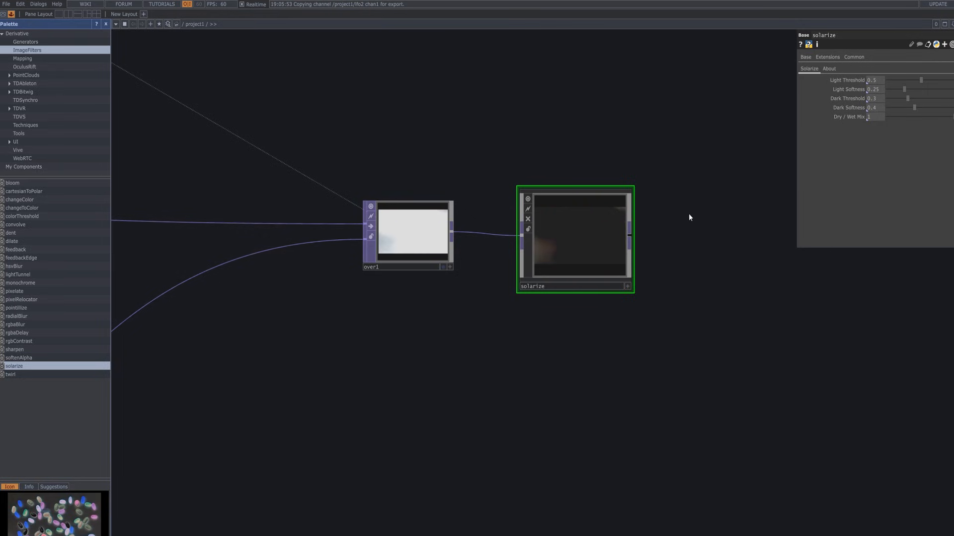
Step: Move the solarize component farther away from over1 to widen the gap between them
scroll(689, 217, "down", 5)
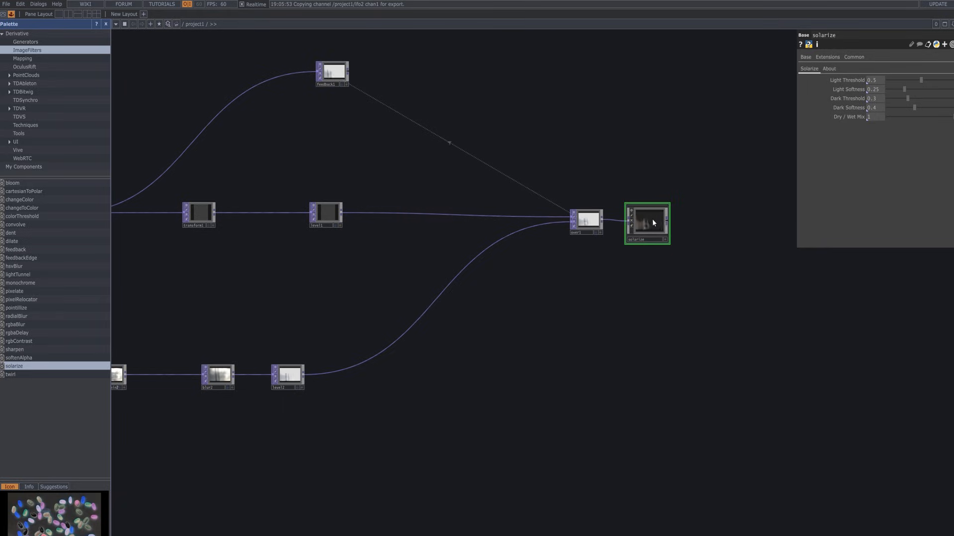
left_click_drag(652, 220, 703, 220)
left_click_drag(603, 265, 481, 264)
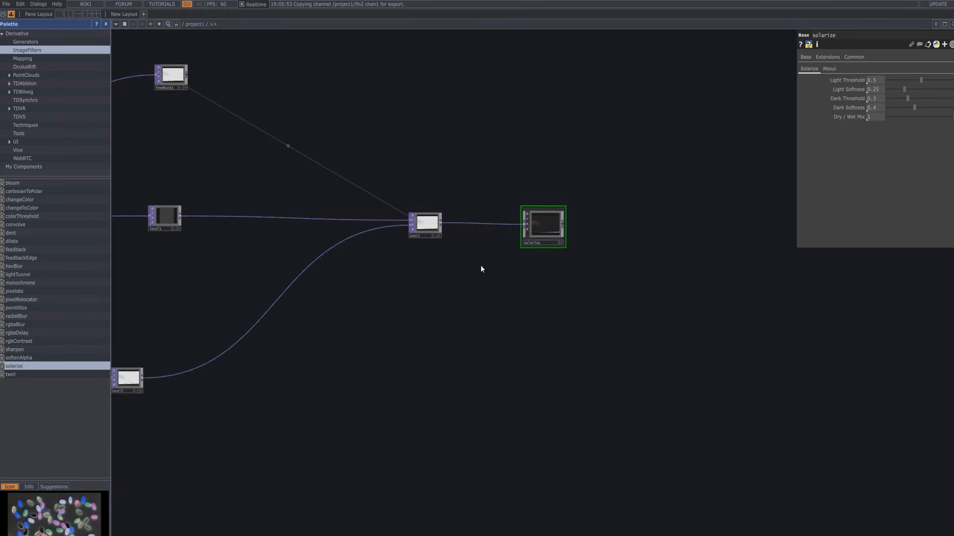
scroll(474, 261, "up", 3)
left_click_drag(591, 276, 489, 283)
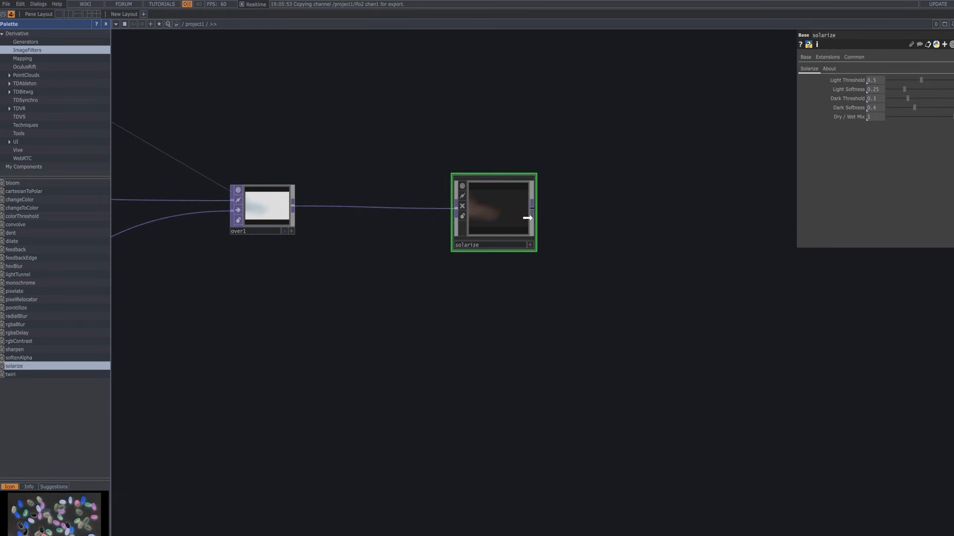
left_click_drag(506, 221, 597, 222)
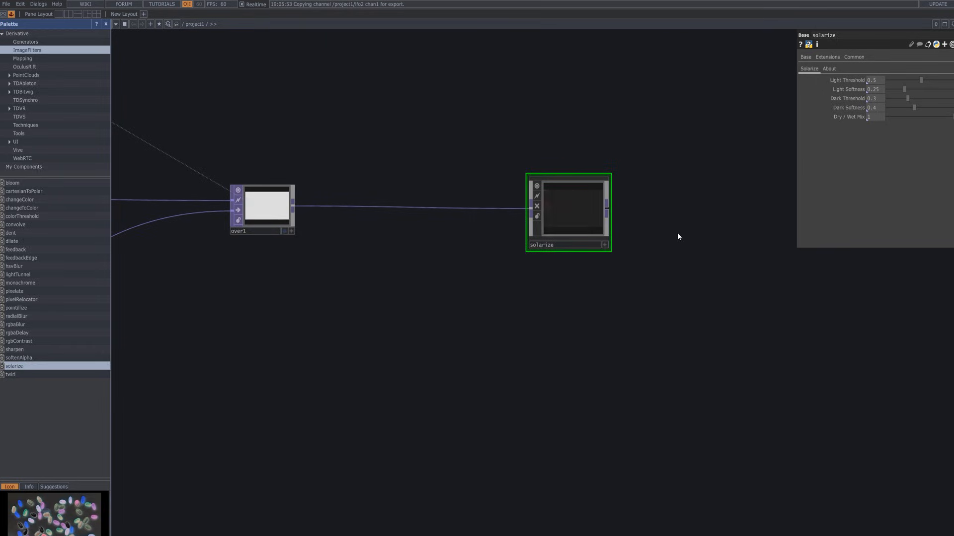
Step: Append a Null TOP after the solarize component and display its output as the network background
left_click_drag(677, 233, 631, 231)
scroll(628, 233, "down", 2)
scroll(629, 235, "down", 1)
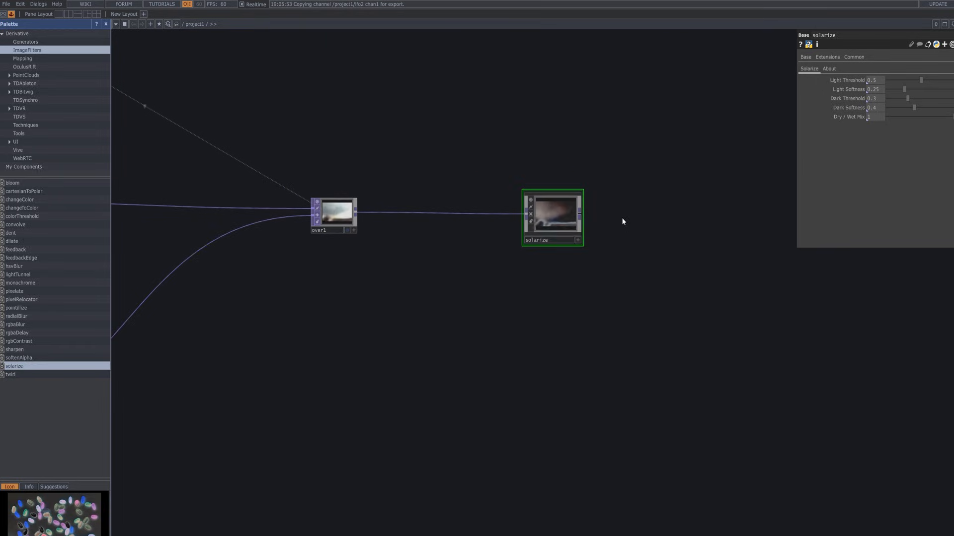
left_click_drag(545, 223, 519, 213)
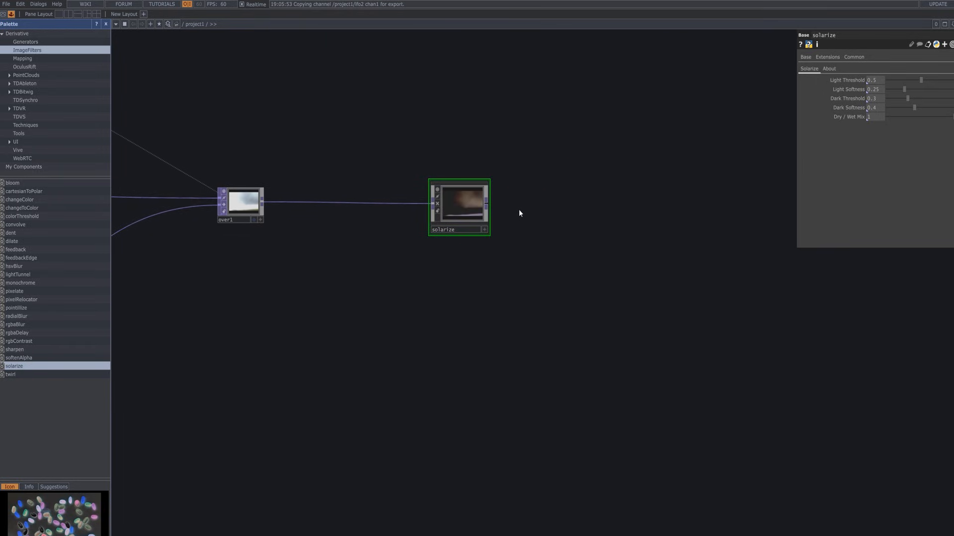
key("Tab")
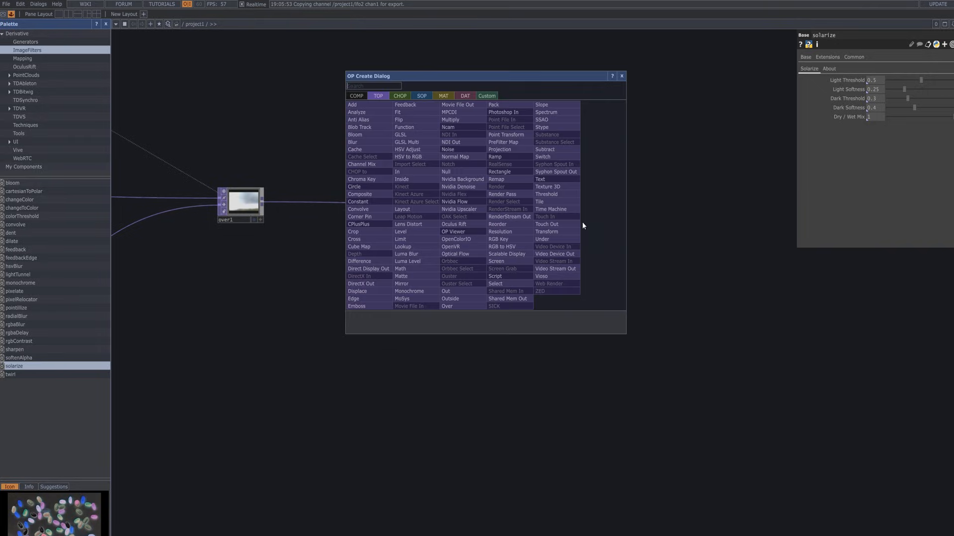
type("null")
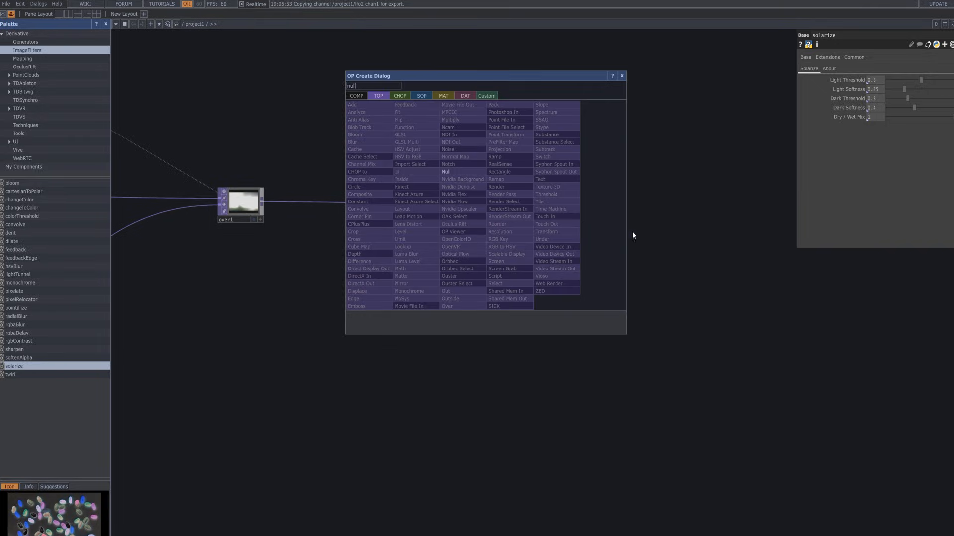
key("Return")
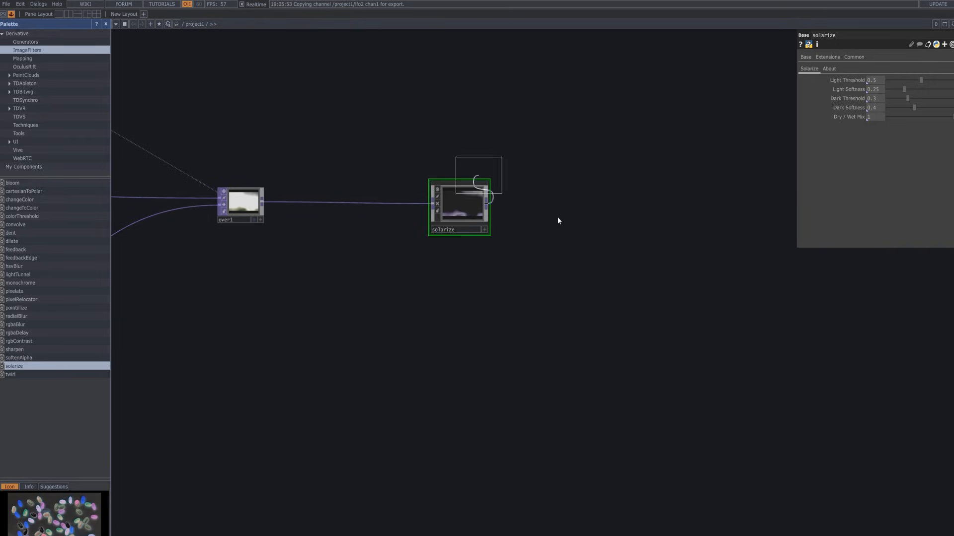
left_click(672, 205)
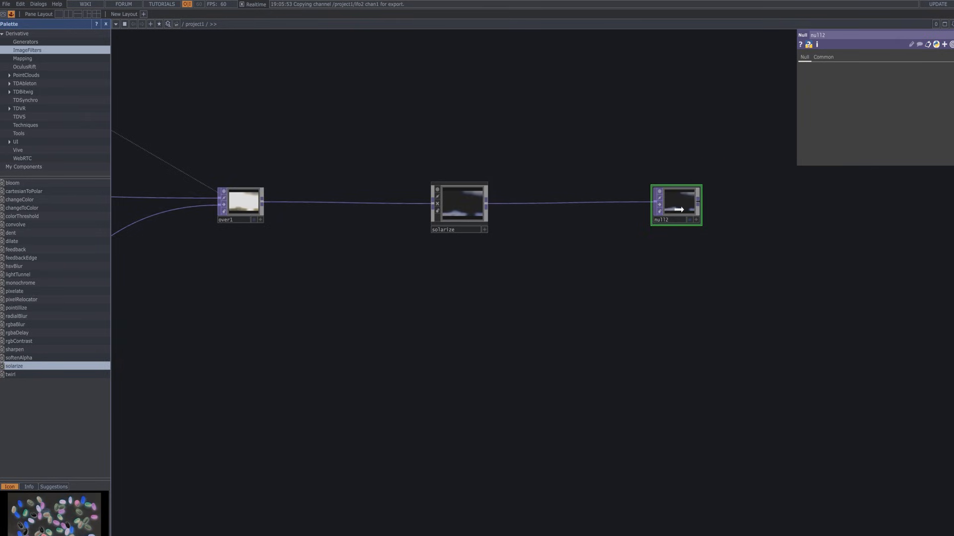
left_click_drag(761, 220, 606, 229)
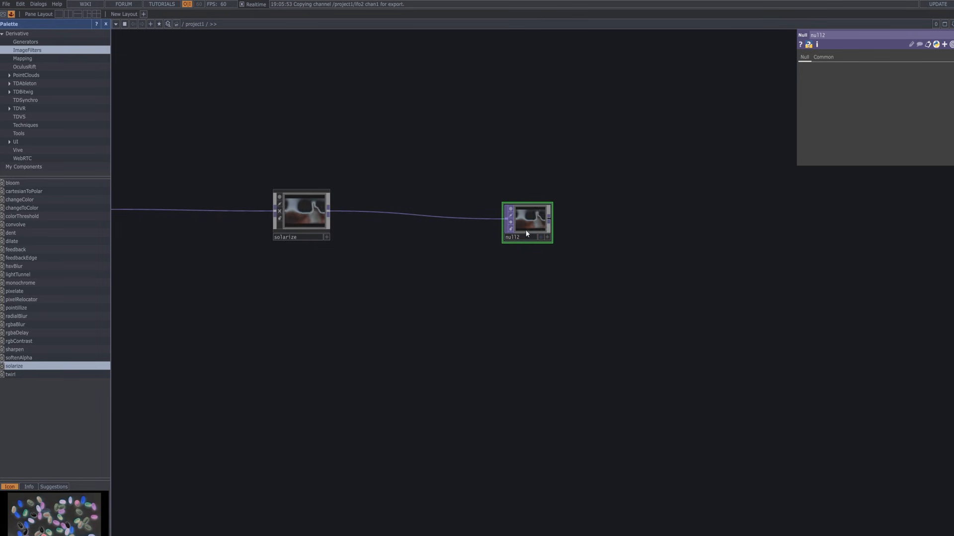
left_click(541, 227)
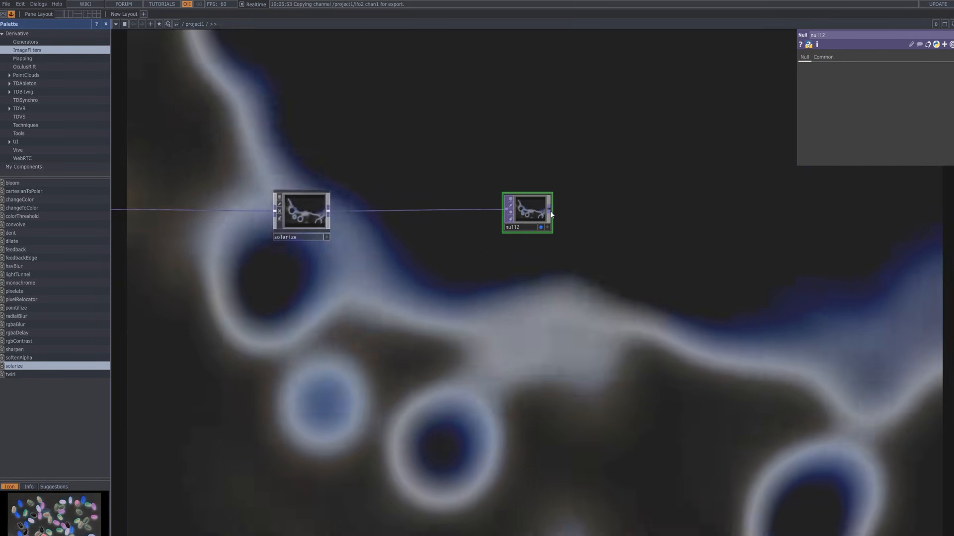
Step: Append a Resolution TOP to null2 and turn on High Quality Resize
right_click(550, 212)
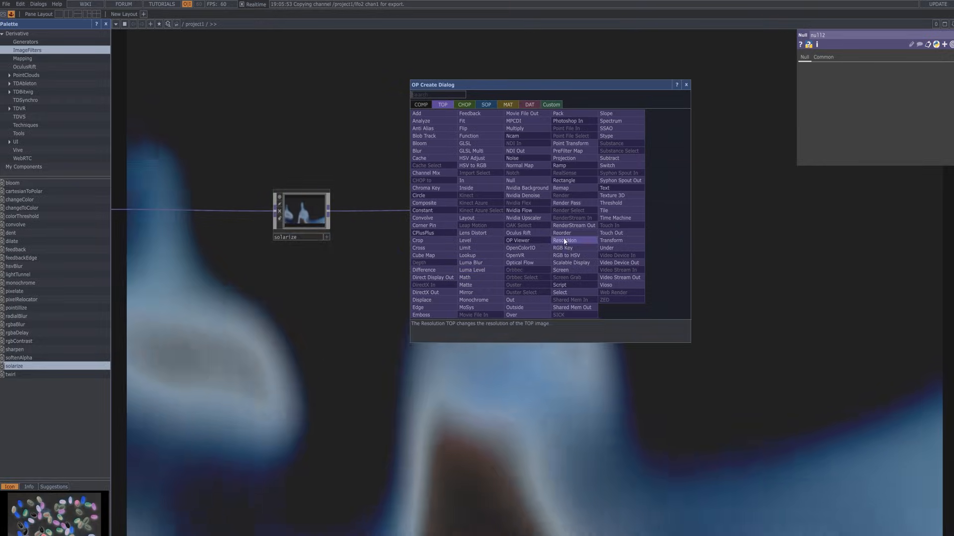
left_click(564, 241)
left_click(662, 217)
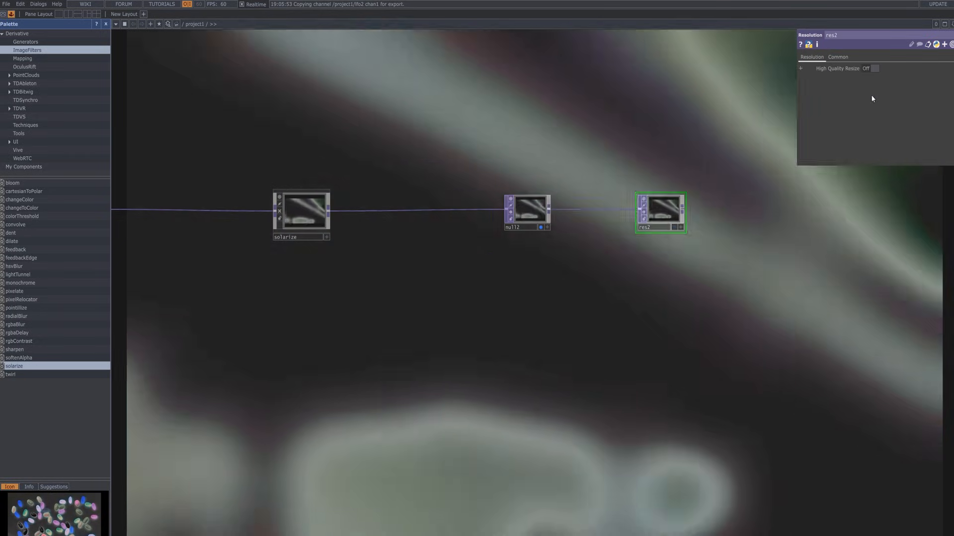
left_click(874, 68)
Step: Append an Out TOP to the Resolution TOP, placed well clear of it at the end of the chain
scroll(765, 257, "down", 5)
left_click_drag(773, 260, 596, 260)
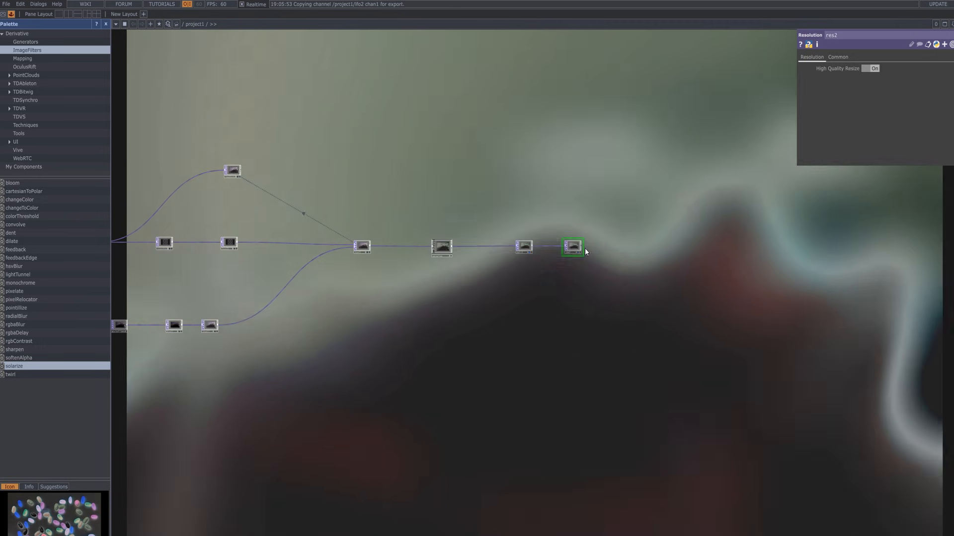
key("Tab")
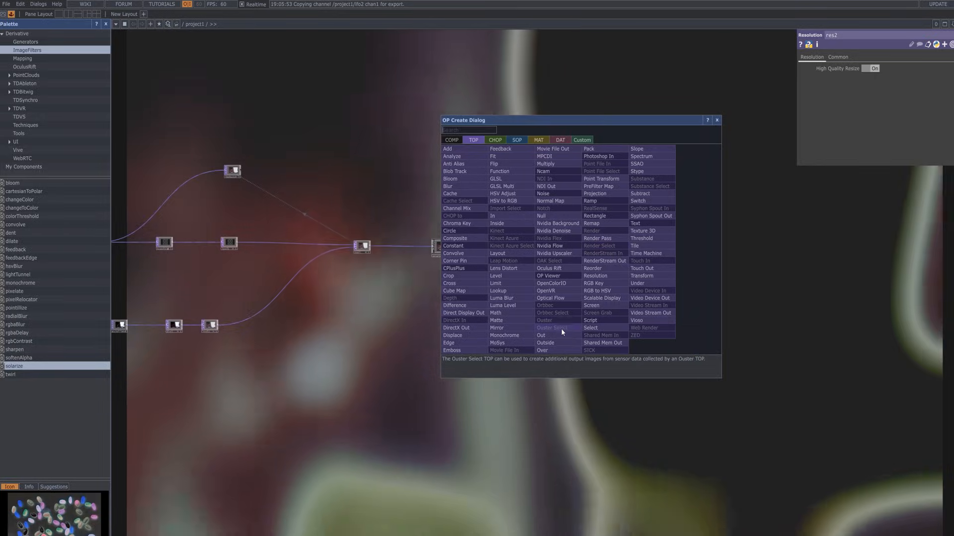
left_click(560, 332)
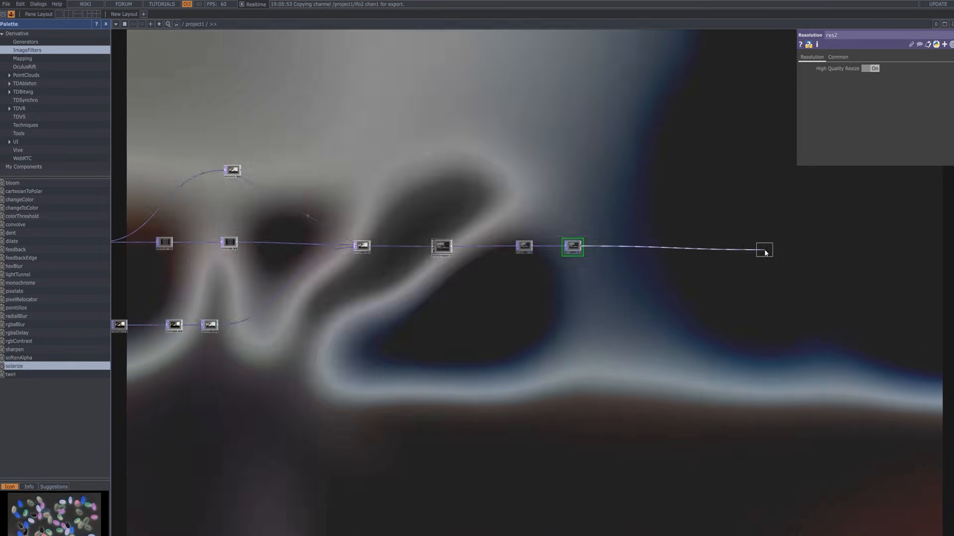
left_click(764, 251)
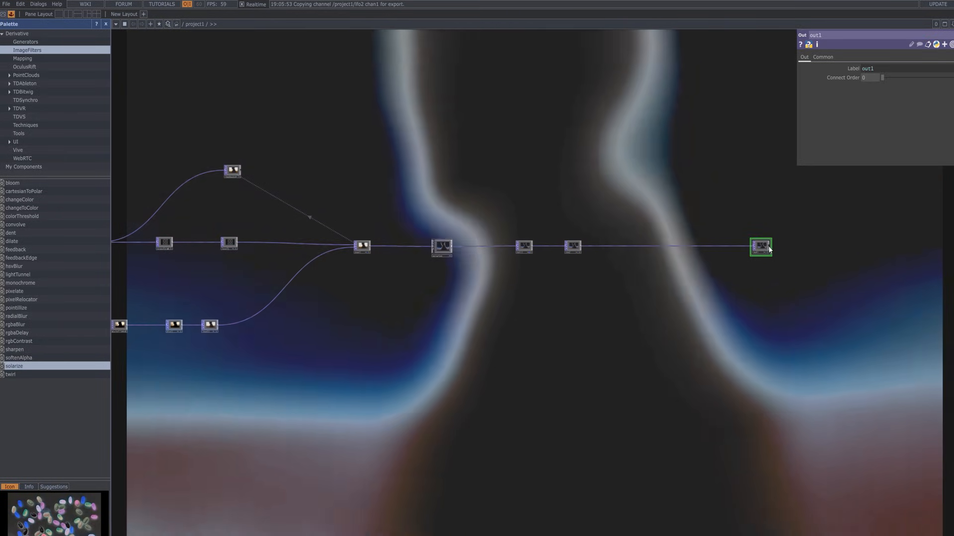
Step: Append a Movie File Out TOP to out1
right_click(770, 245)
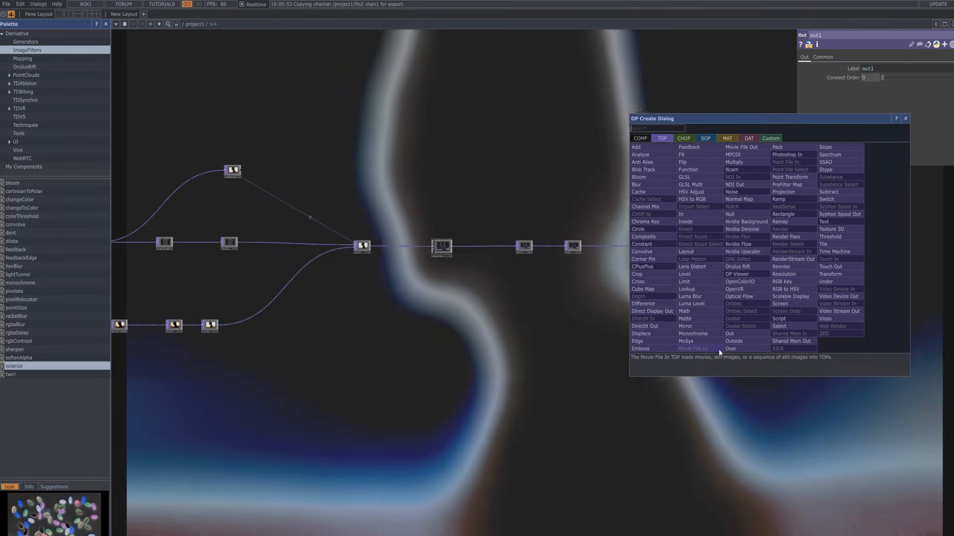
key("Escape")
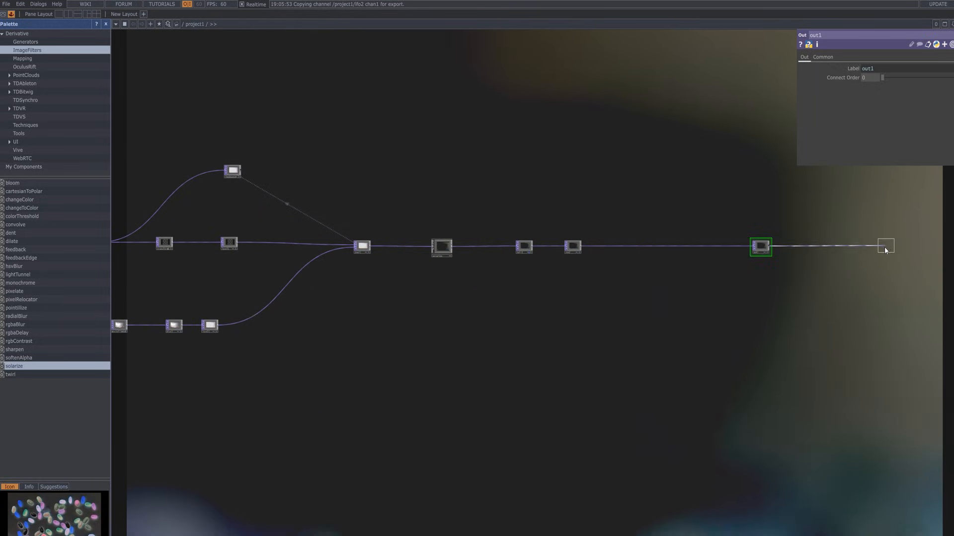
left_click(882, 247)
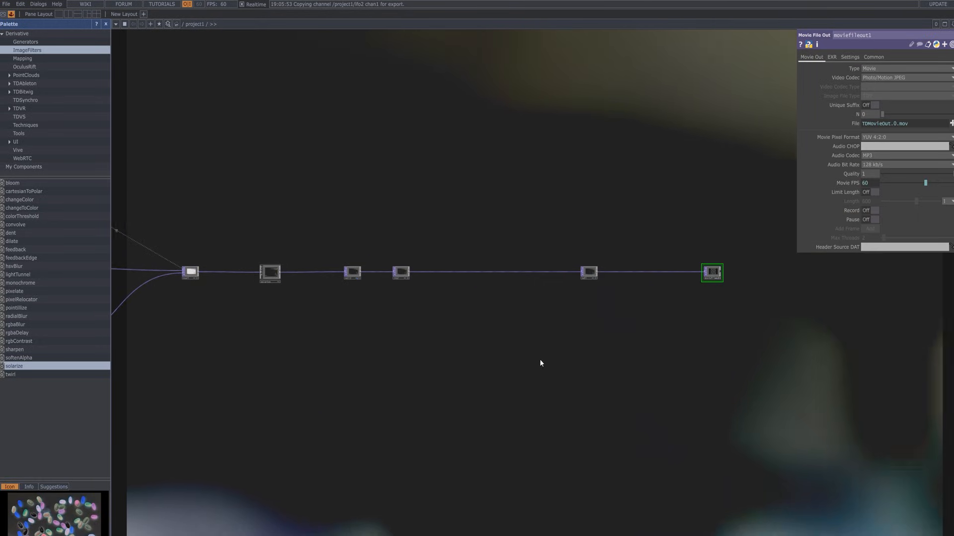
Step: Survey the complete network, go up to the root level and examine the output shown in the project1 container
scroll(353, 335, "down", 4)
left_click_drag(360, 335, 661, 316)
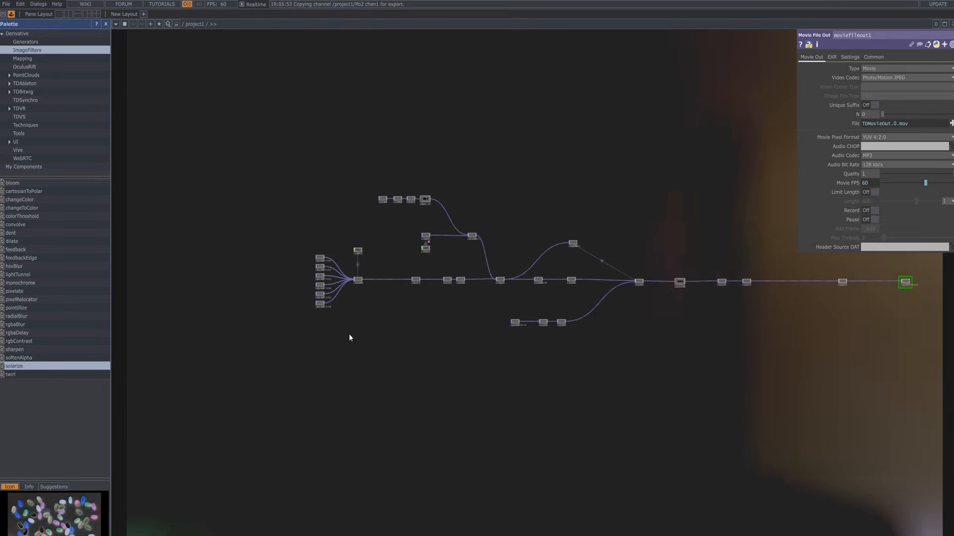
key("u")
scroll(580, 176, "down", 5)
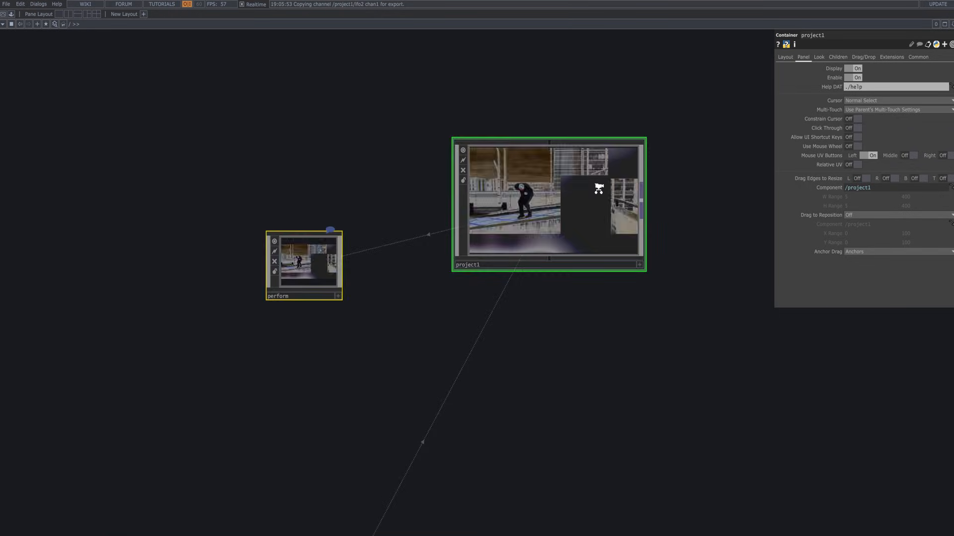
scroll(598, 174, "up", 6)
scroll(598, 169, "down", 4)
left_click_drag(639, 57, 598, 160)
scroll(598, 163, "up", 4)
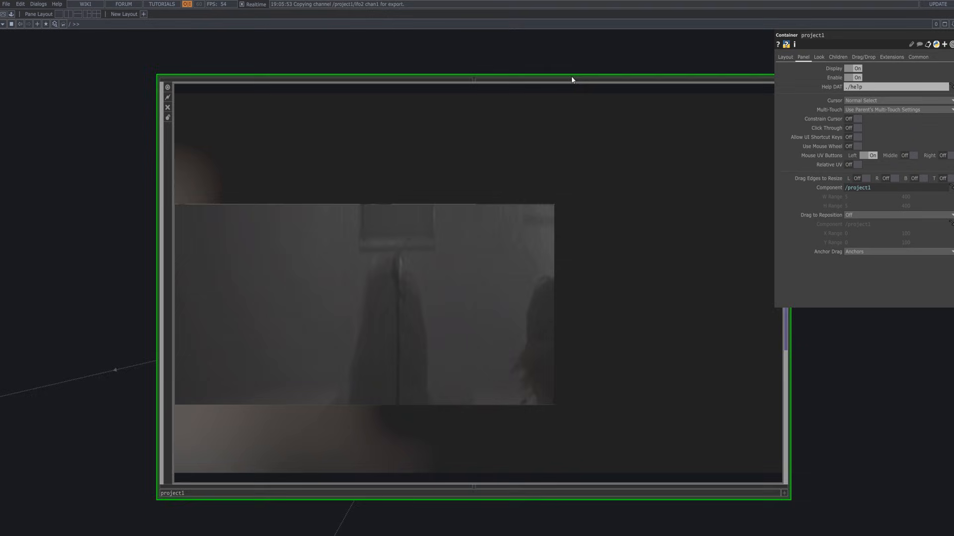
left_click_drag(570, 56, 529, 51)
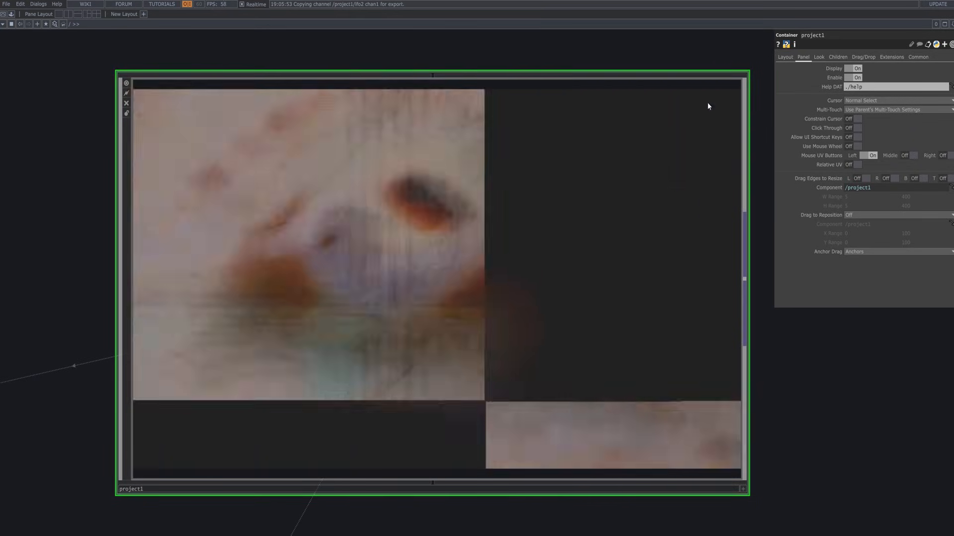
scroll(496, 215, "up", 4)
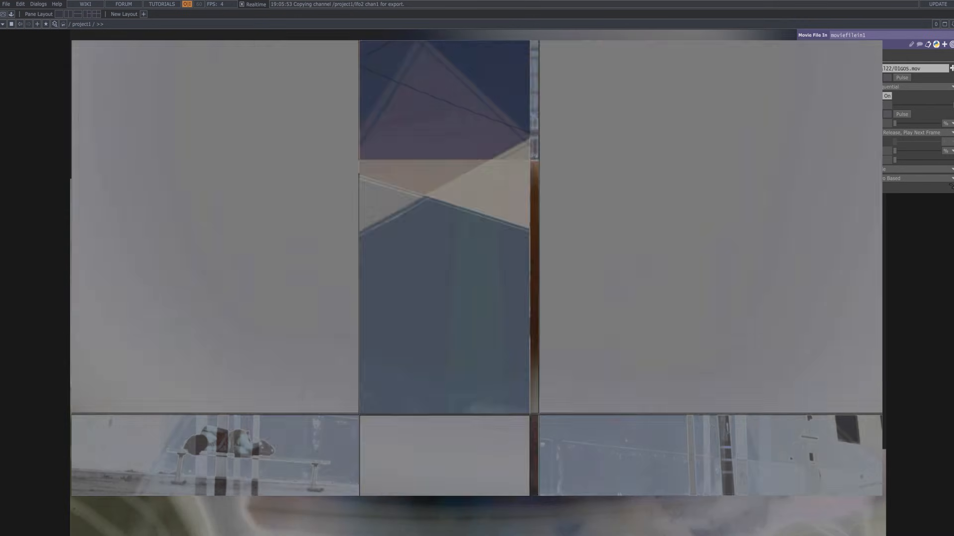
Step: Return from the project1 network to the root level and inspect the container's composited output up close
key("u")
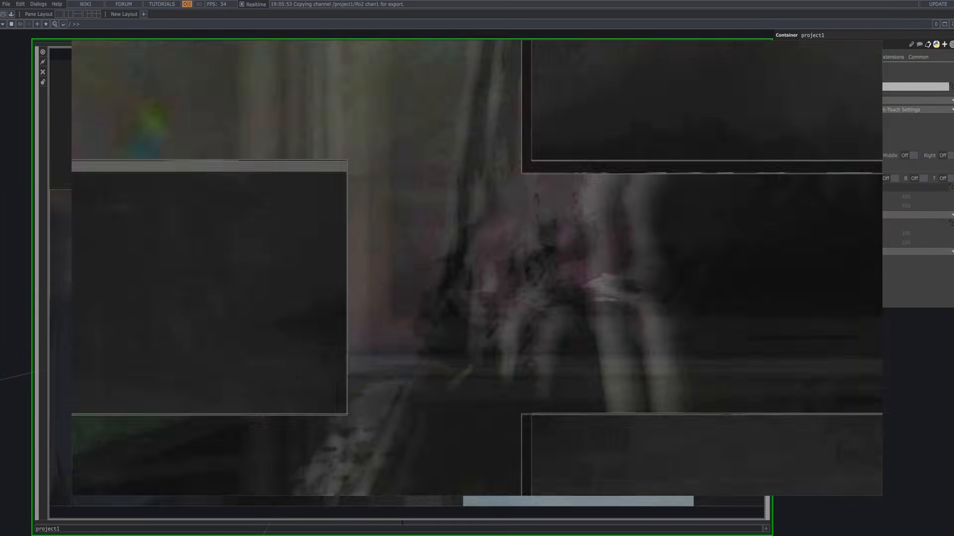
right_click(829, 377)
left_click(854, 412)
left_click_drag(855, 412, 890, 414)
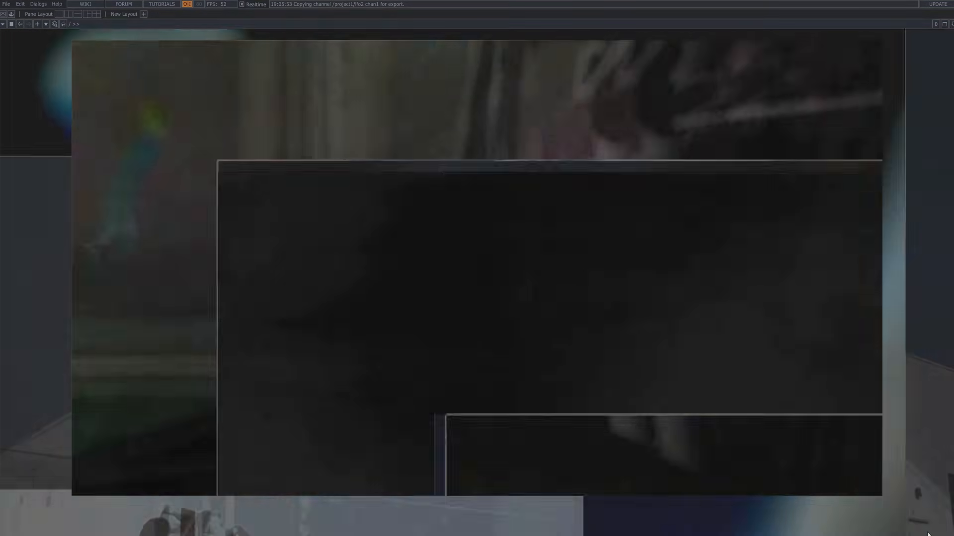
scroll(776, 482, "up", 10)
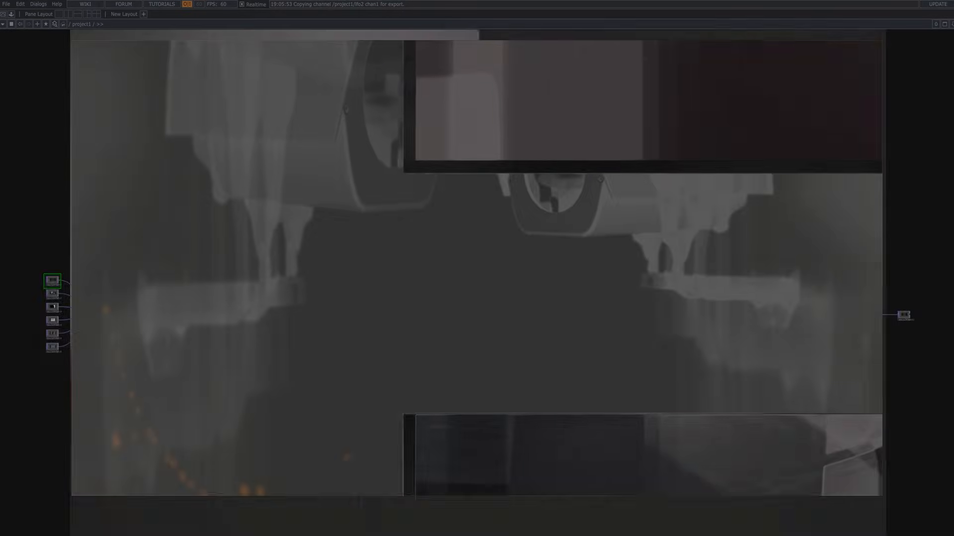